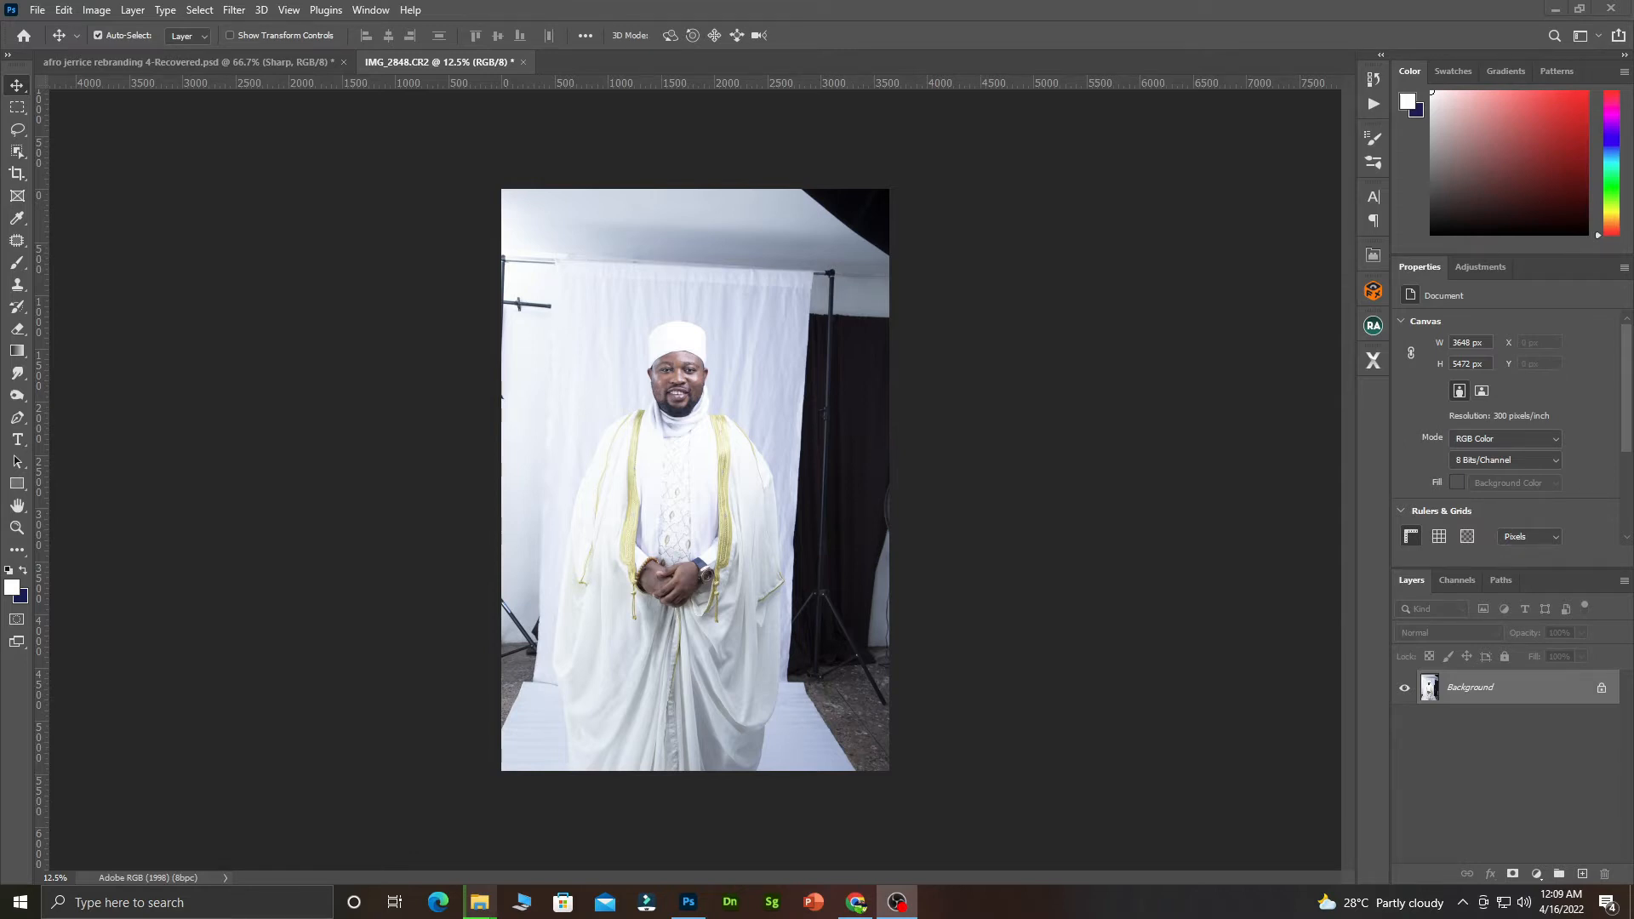
Step: Examine the man and his white robe up close in the portrait photo
click(636, 478)
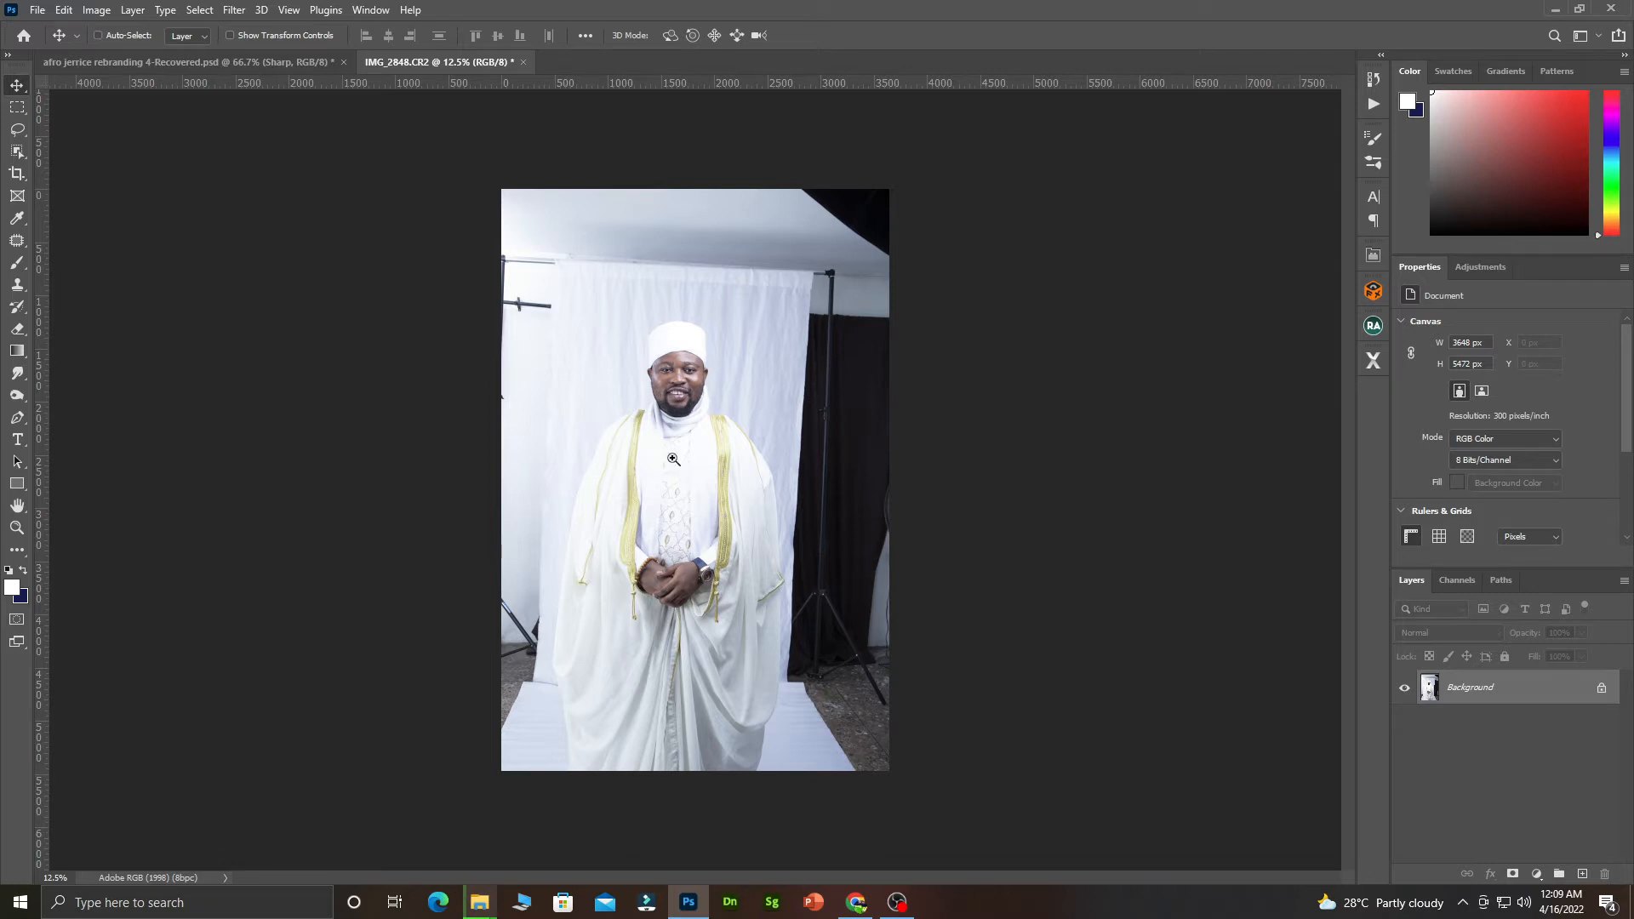
ctrl+click(671, 451)
ctrl+click(722, 405)
ctrl+click(723, 403)
ctrl+click(723, 402)
ctrl+alt+click(725, 474)
ctrl+alt+click(725, 474)
ctrl+alt+click(725, 474)
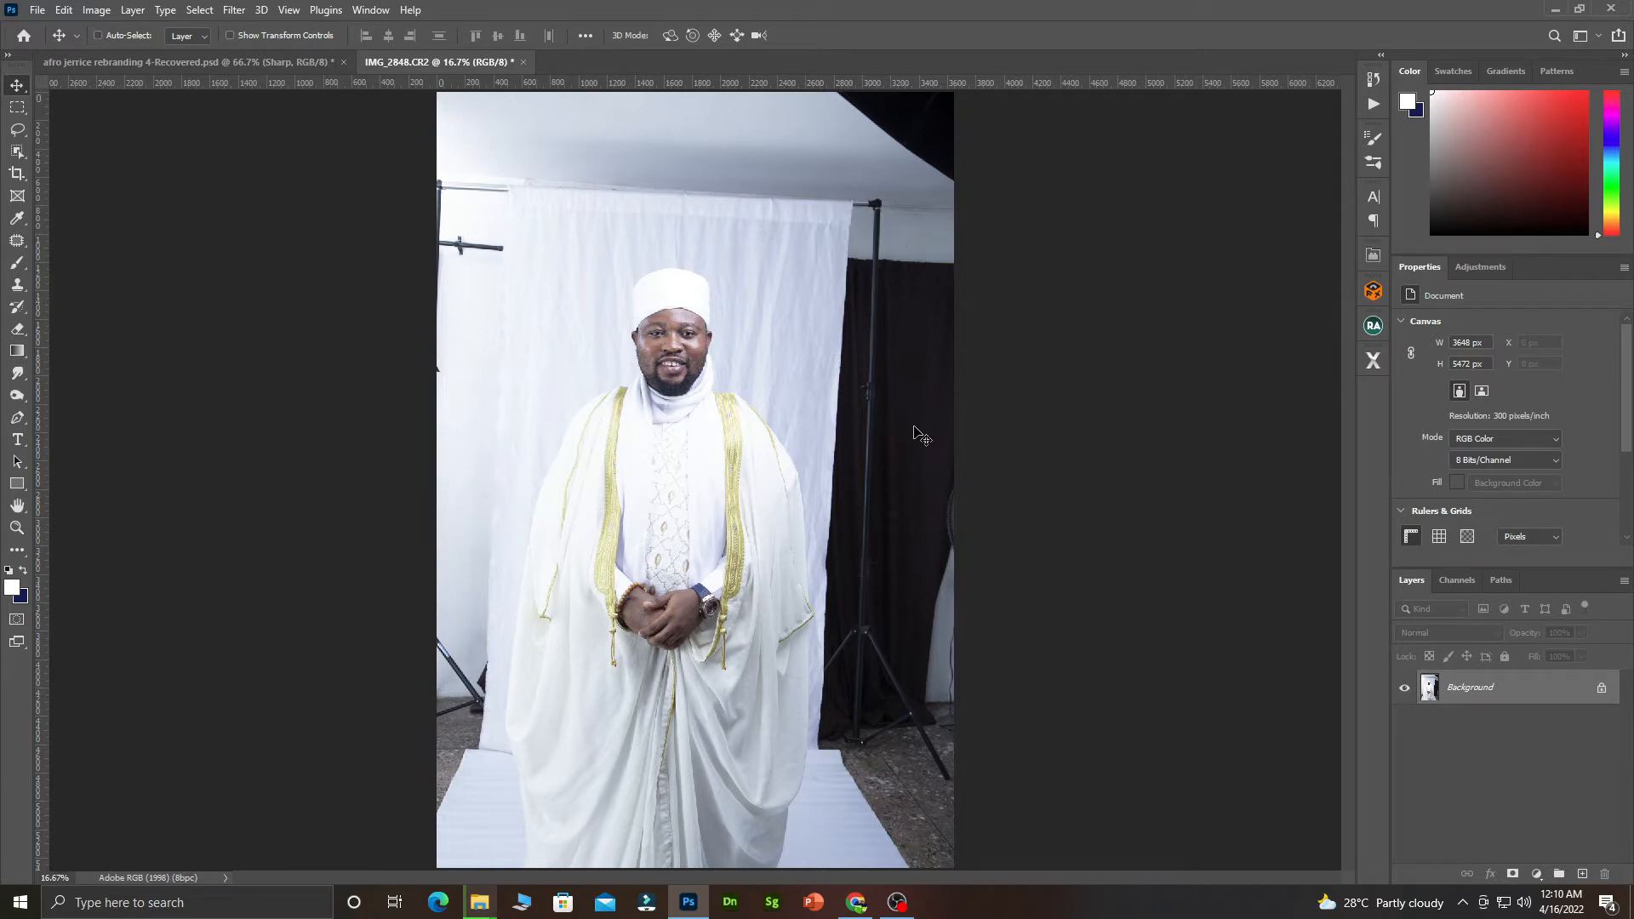
Step: Duplicate the Background layer and select the man automatically with Select Subject
key(ctrl+j)
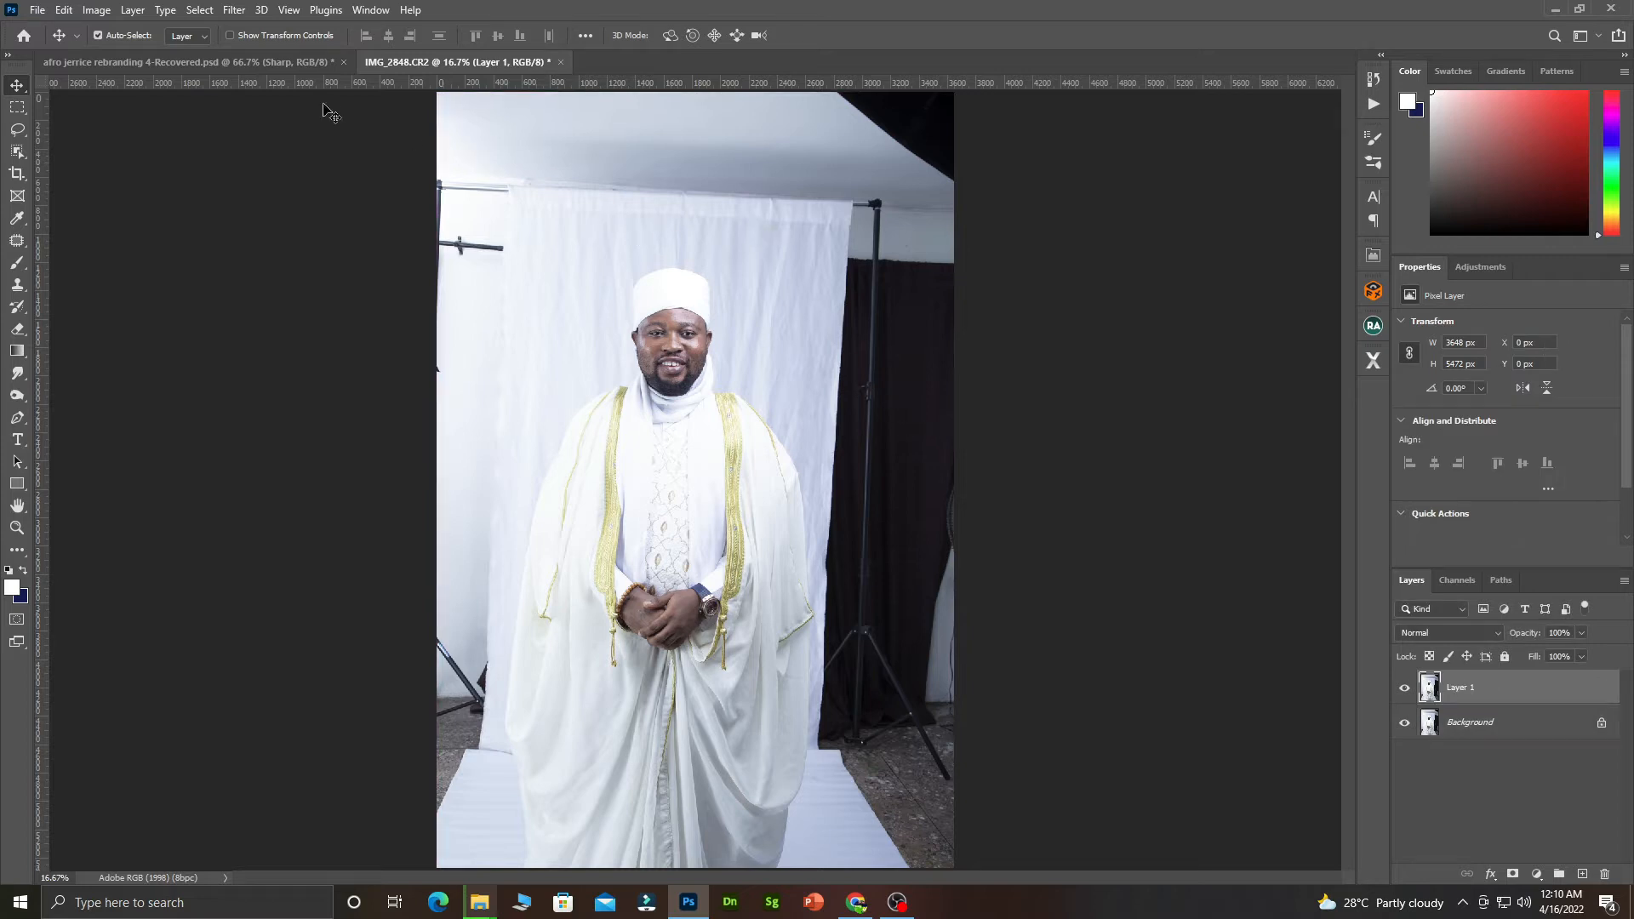
click(205, 11)
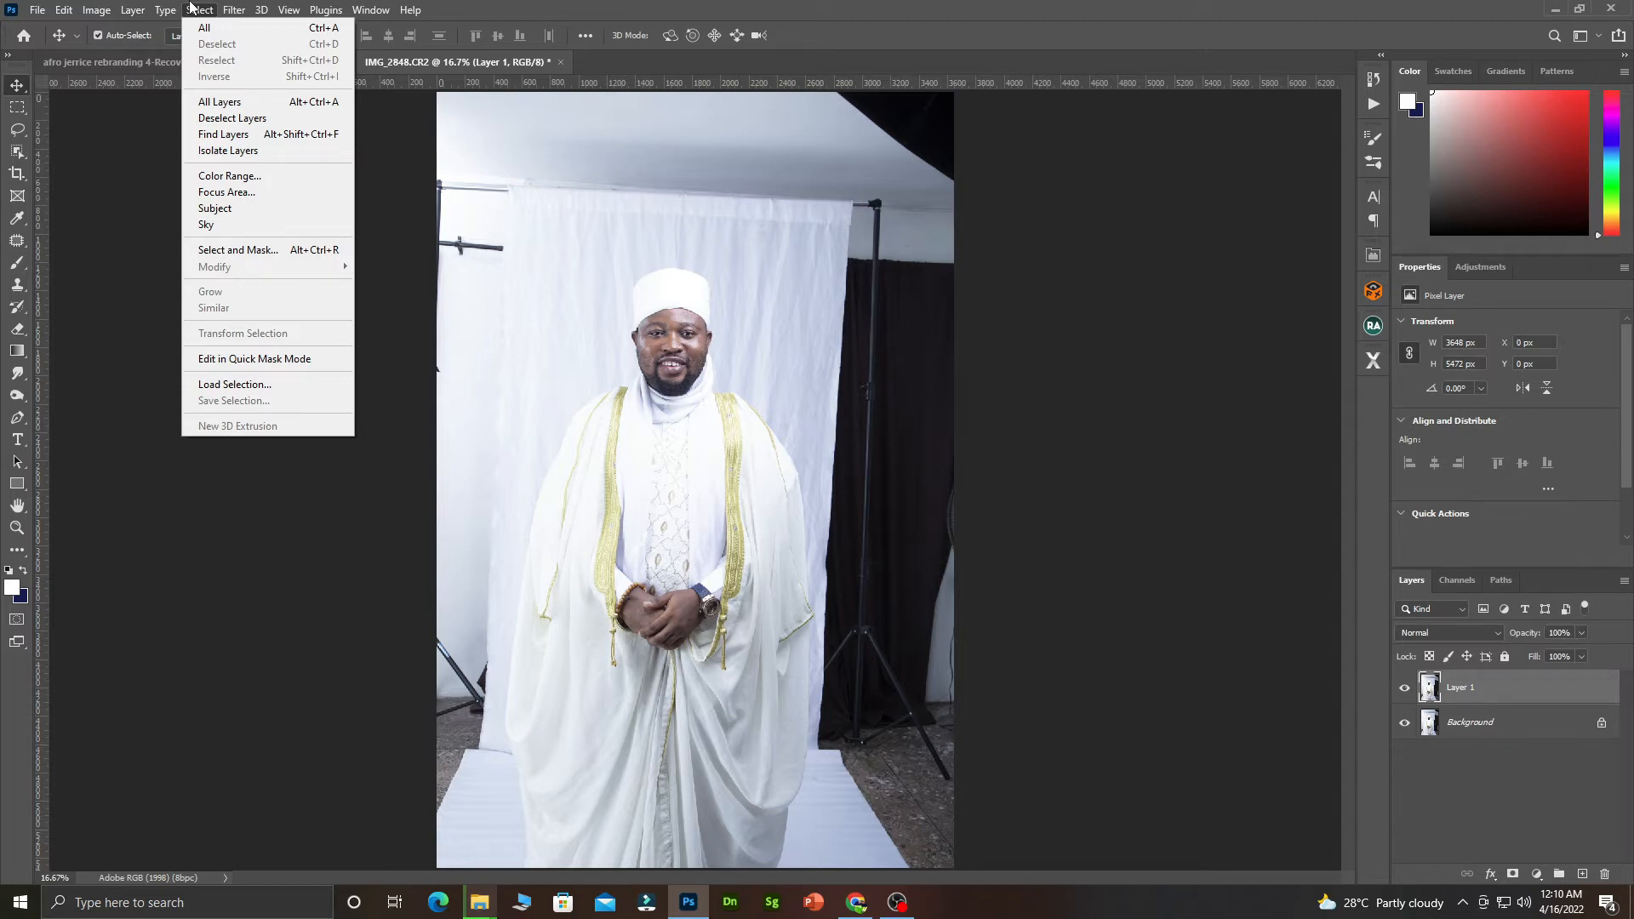
click(241, 211)
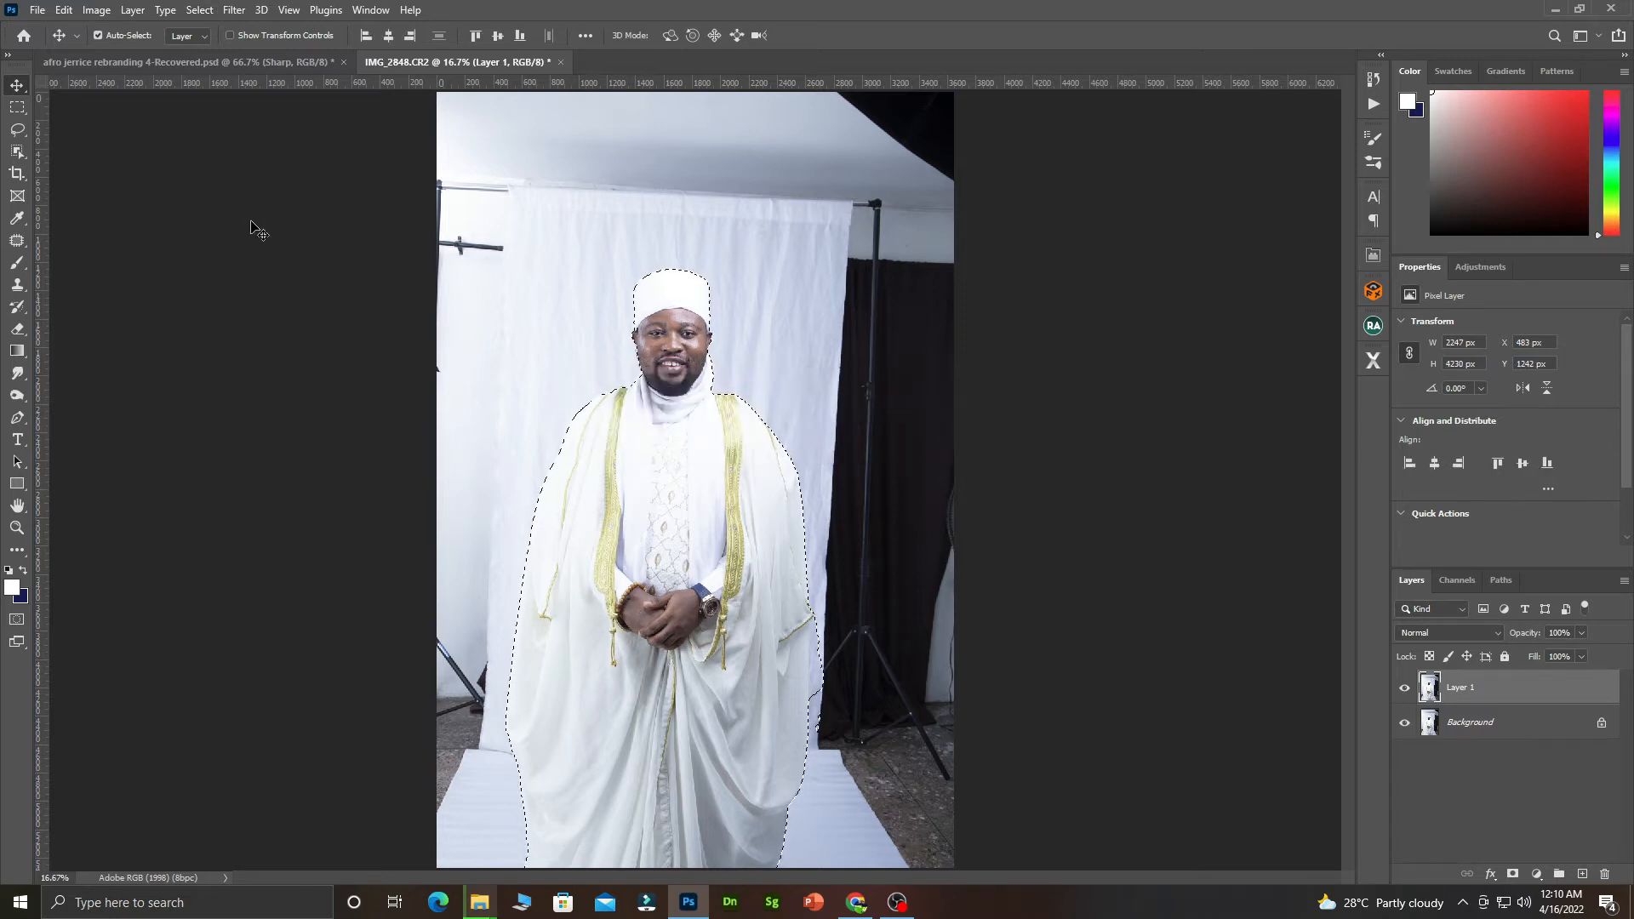
Step: Set the Lasso tool to add to the selection and try to include the missing scarf edge beside the man's jaw
click(648, 354)
click(650, 354)
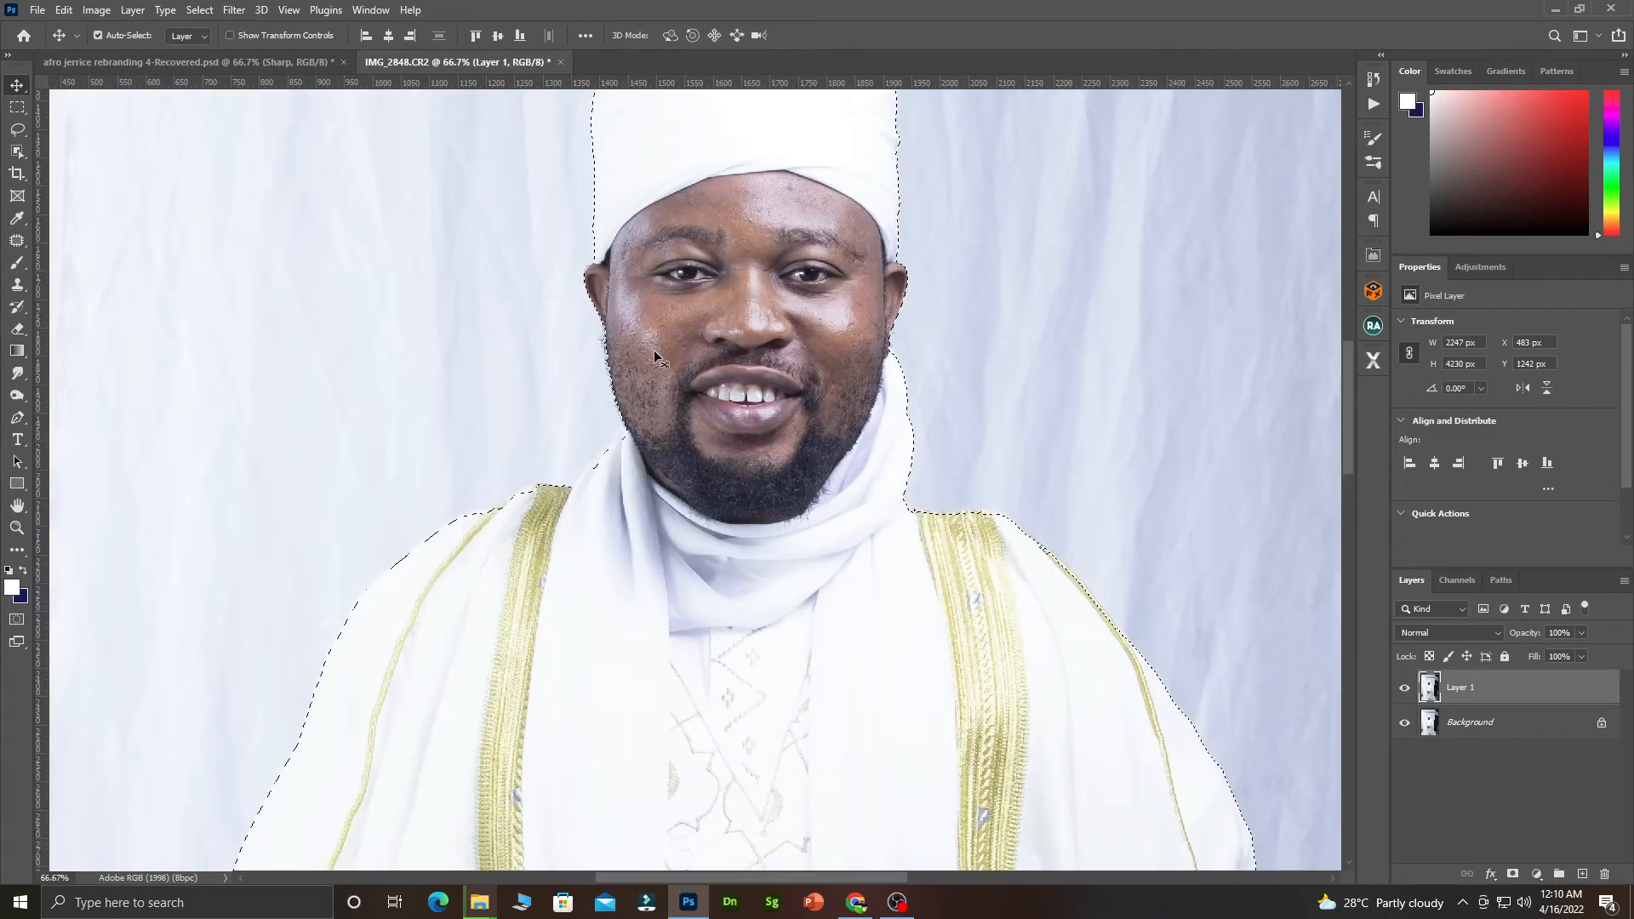
scroll(651, 354, down, 1)
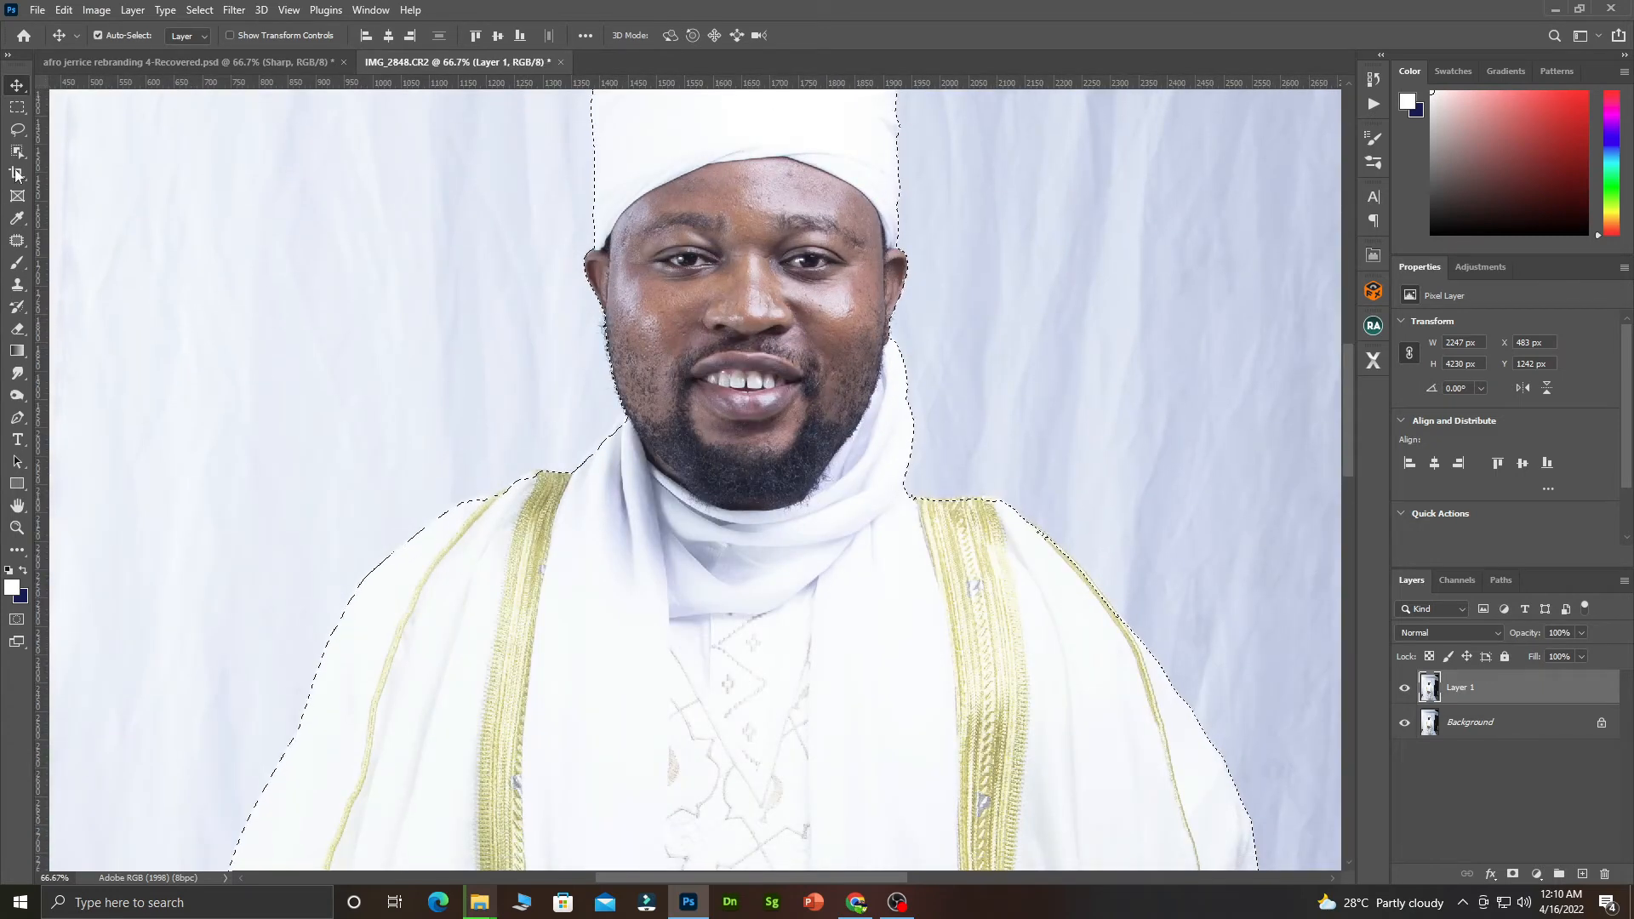
scroll(718, 315, up, 4)
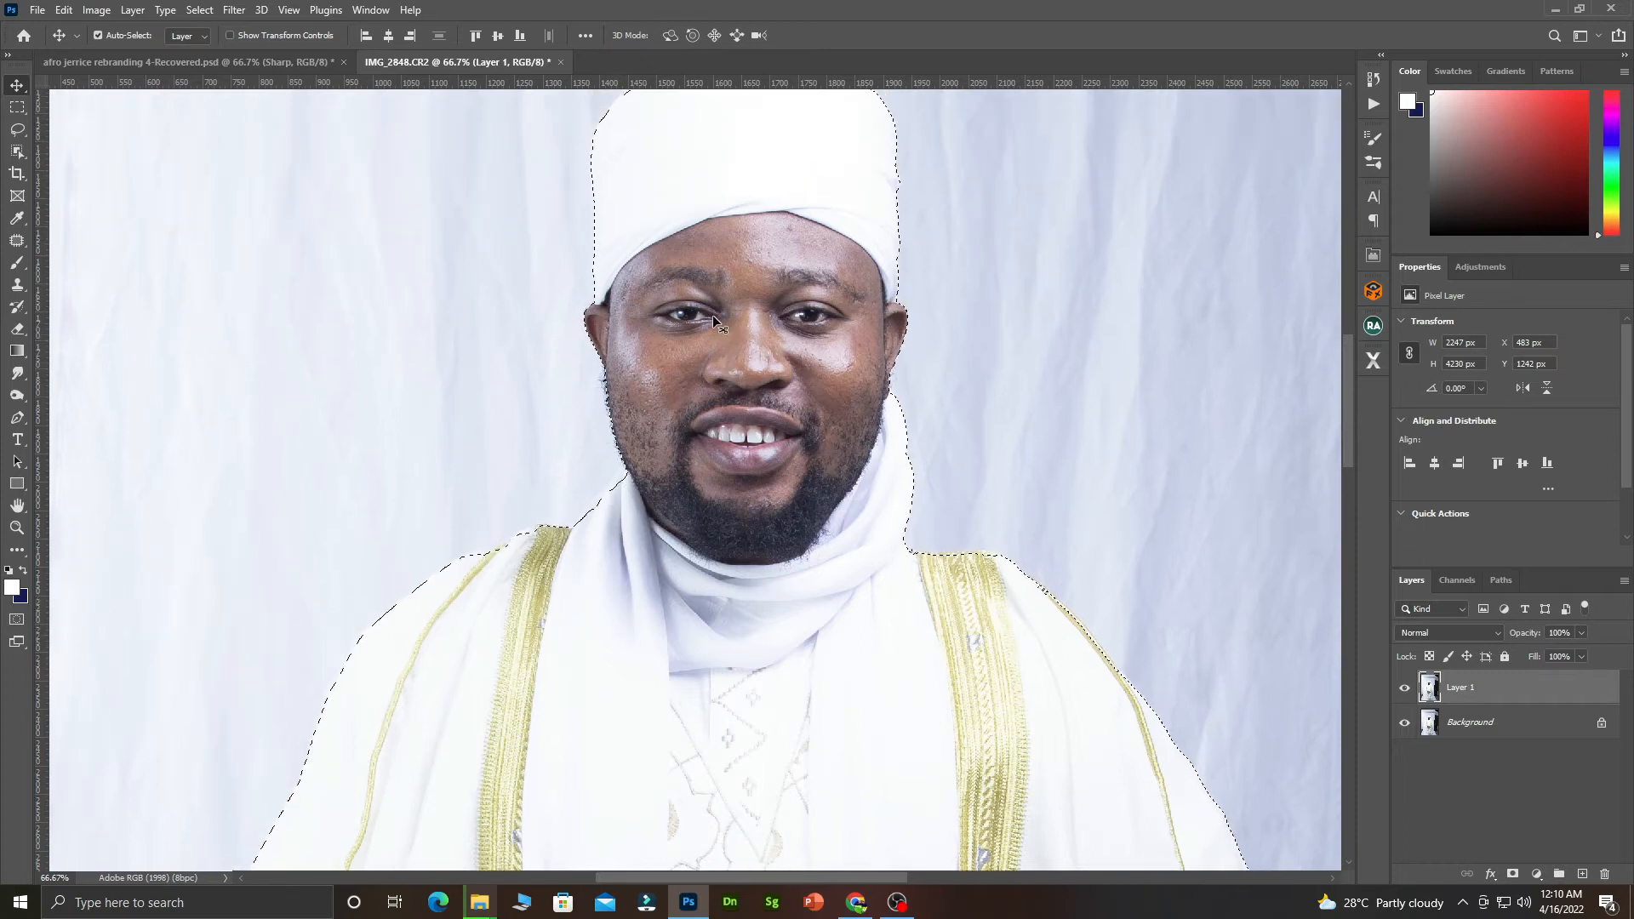
click(17, 130)
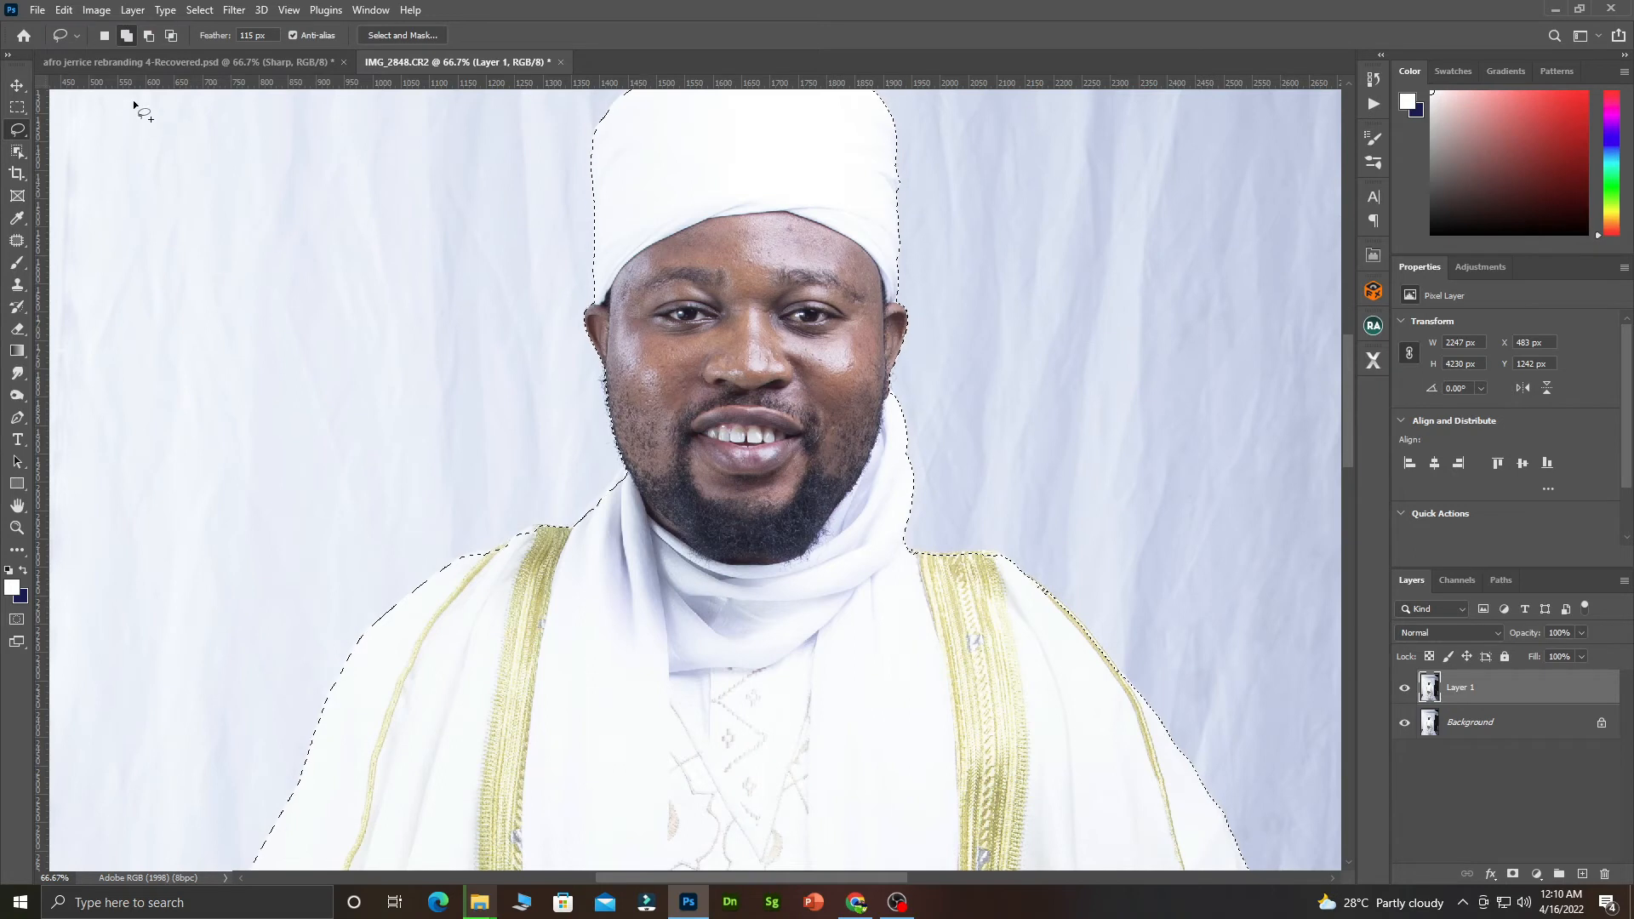
click(126, 37)
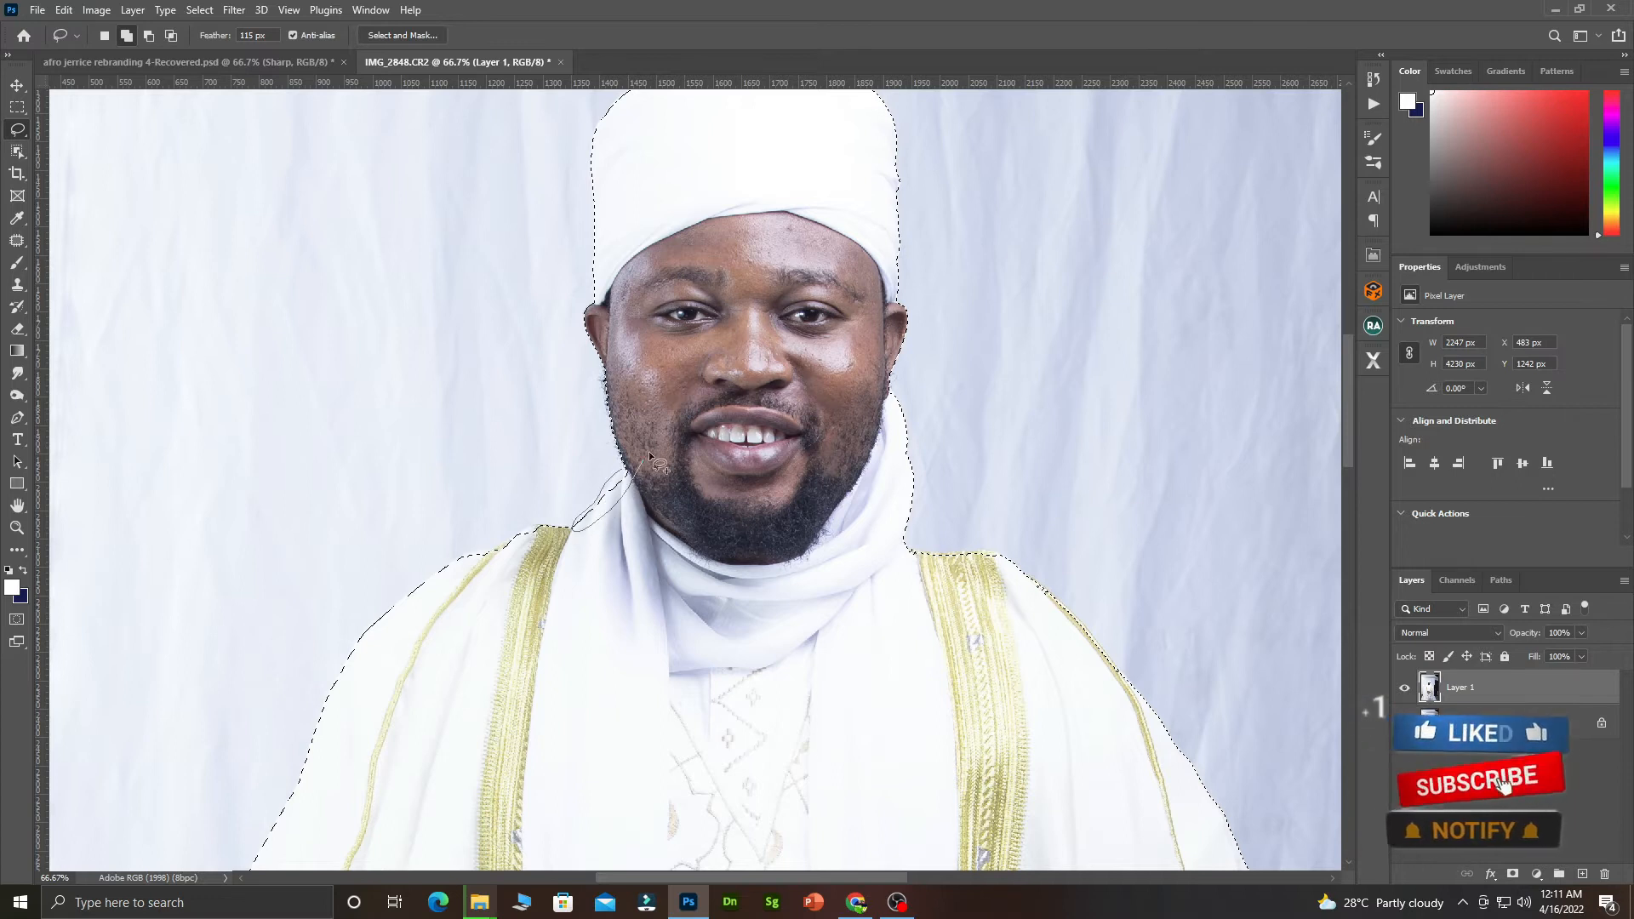
mouse_move(633, 447)
mouse_down()
mouse_move(626, 559)
mouse_move(672, 458)
mouse_up()
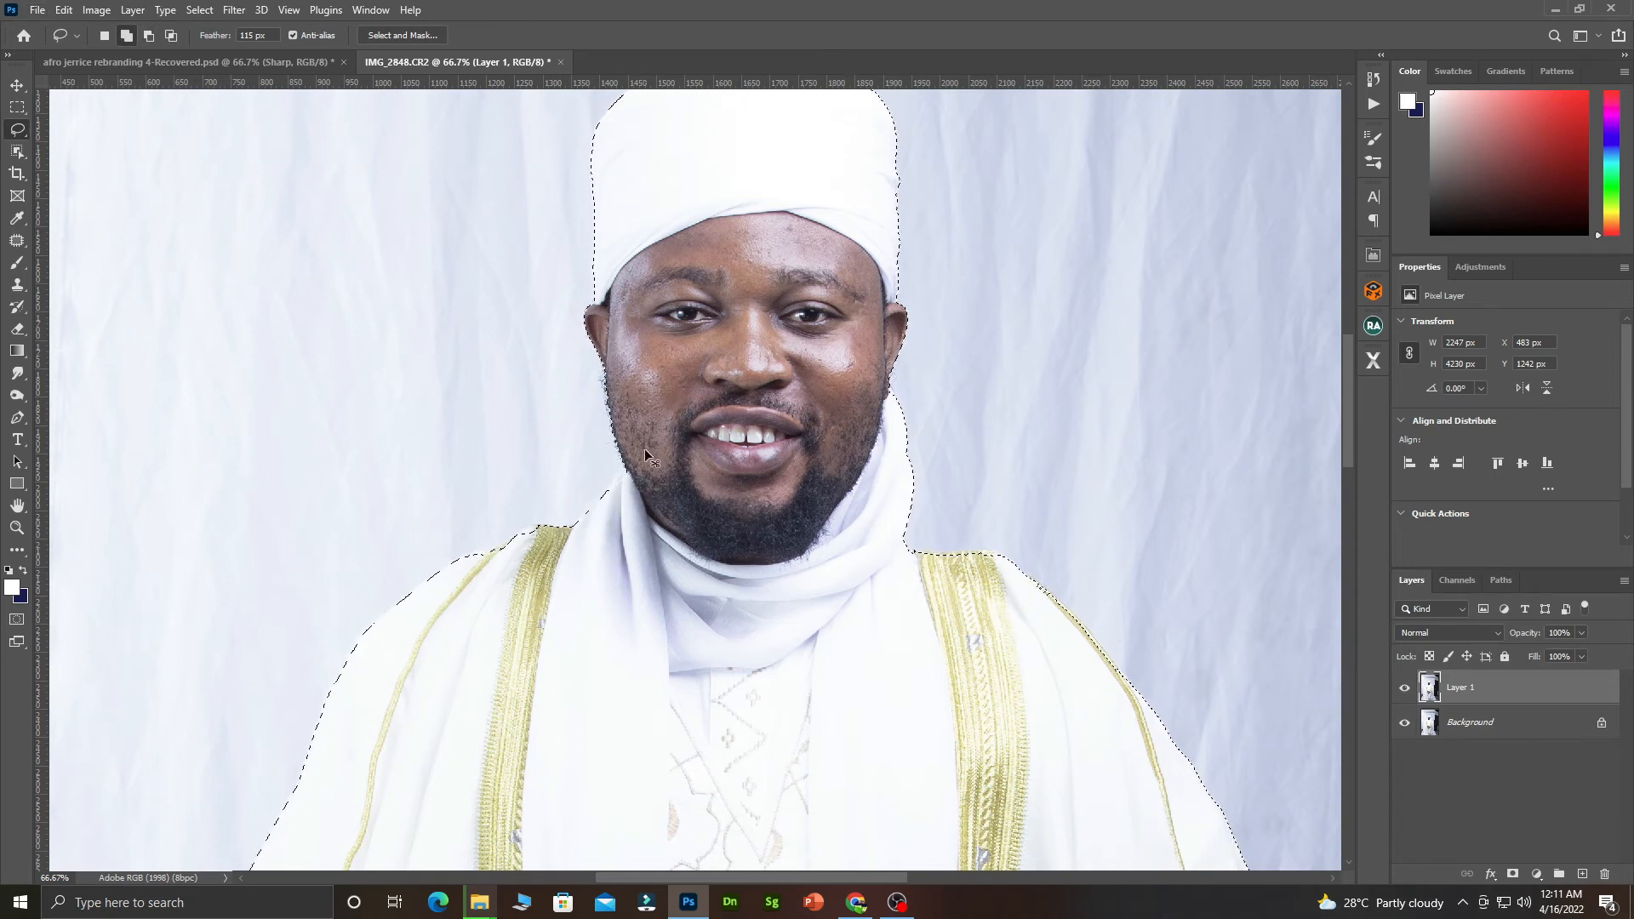
Step: Set the Lasso feather to 10 px and try again to add the scarf edge below the jaw to the selection
ctrl+alt+click(706, 514)
scroll(953, 724, down, 2)
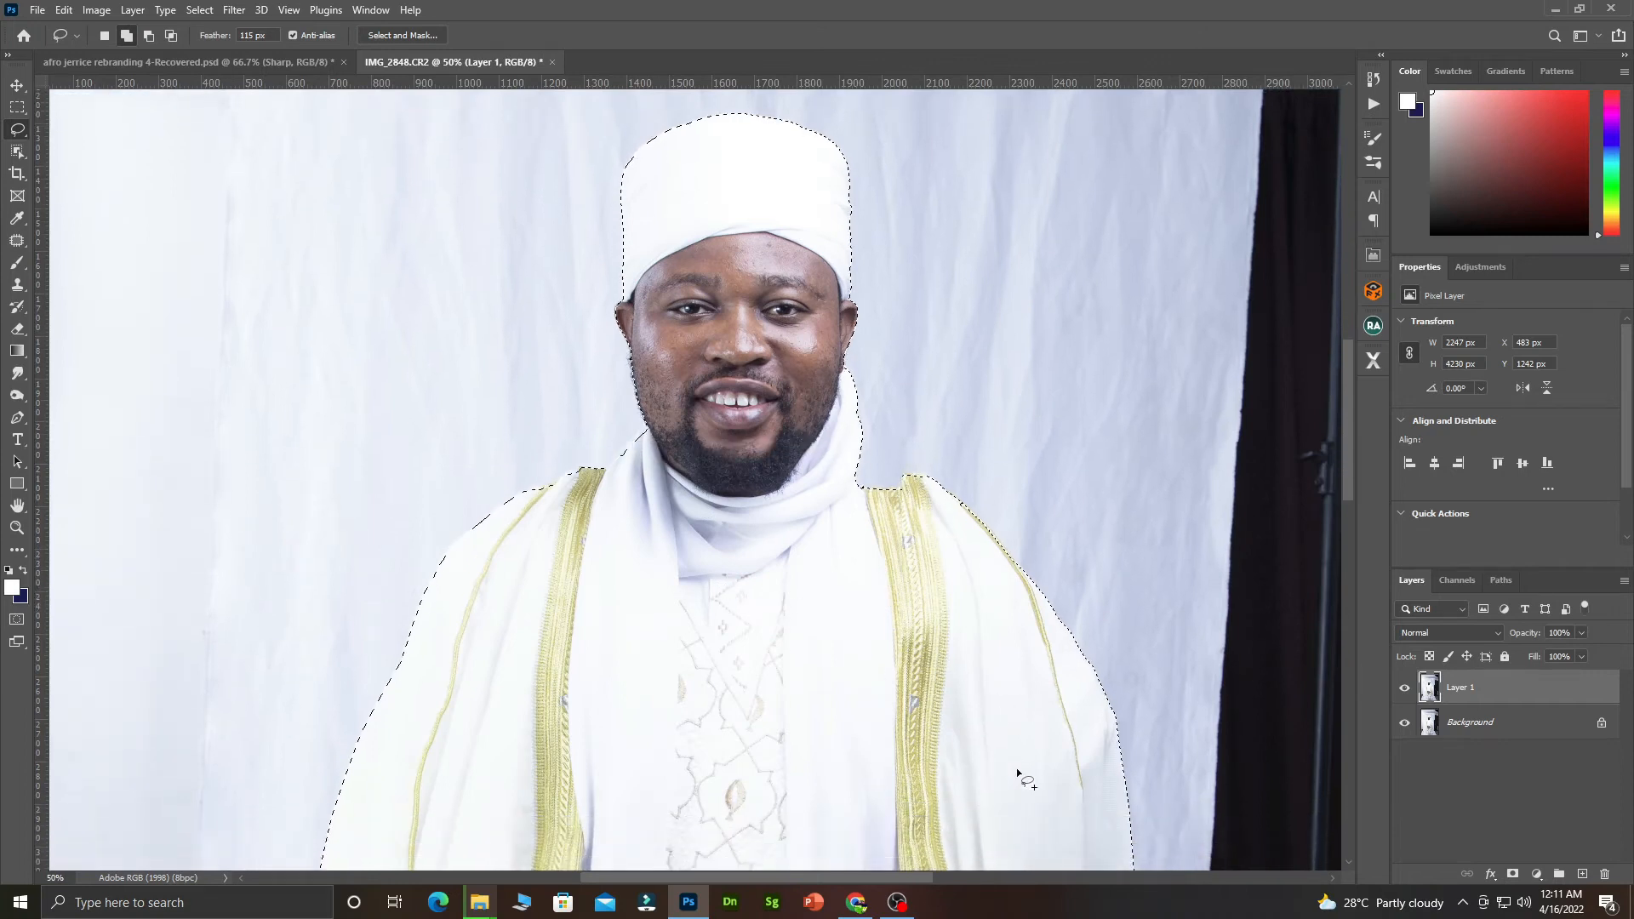
scroll(924, 733, down, 5)
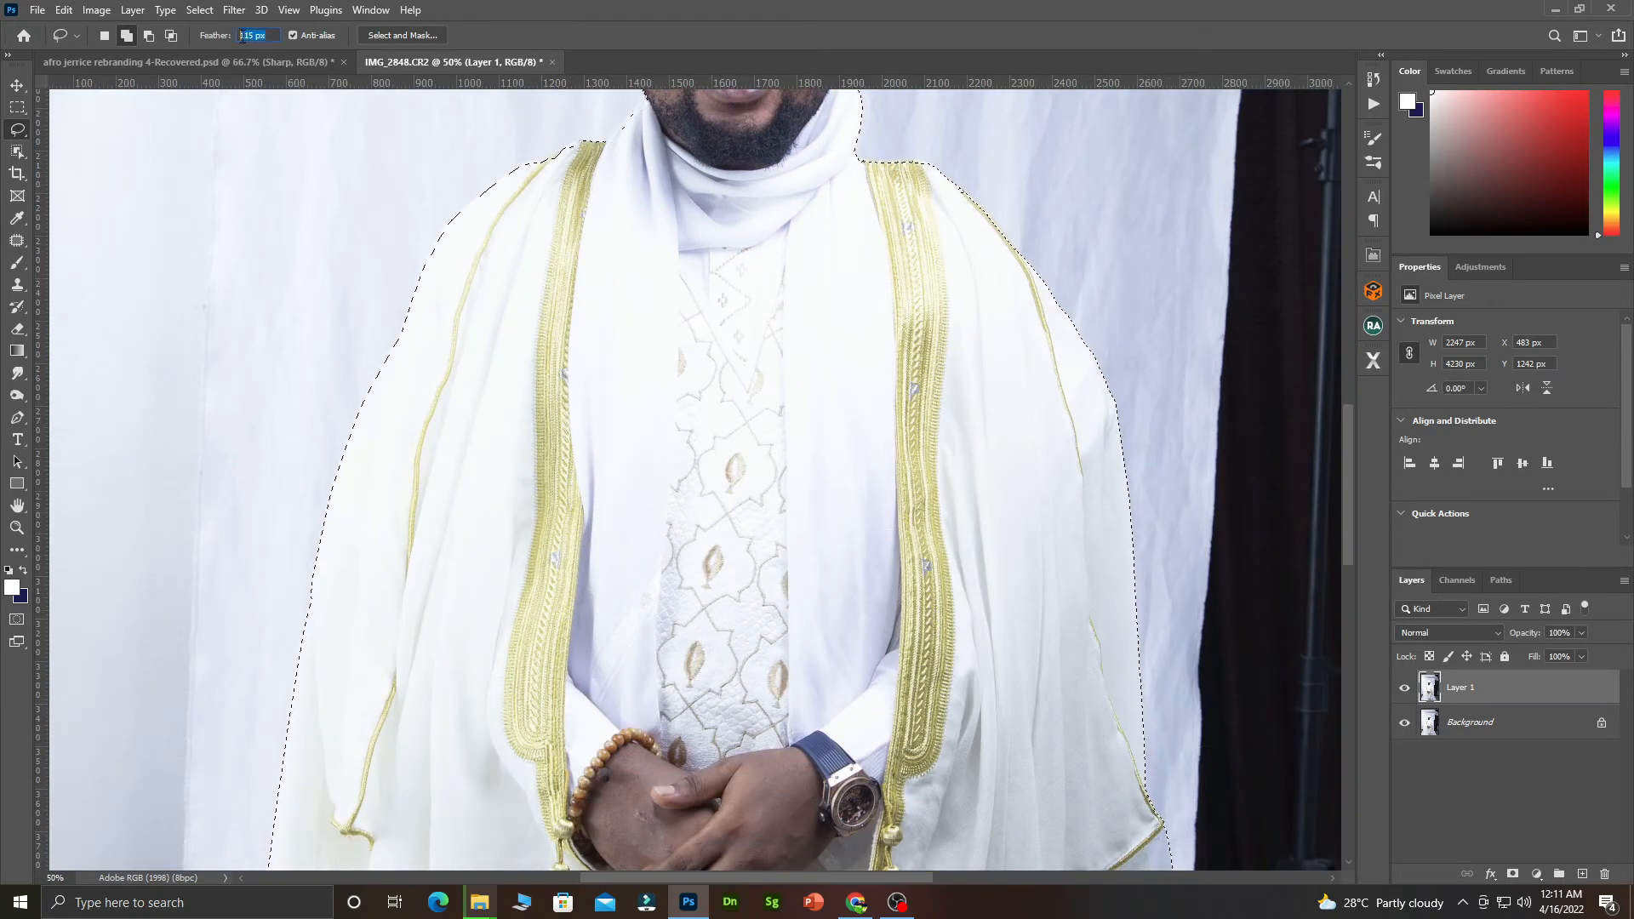
text(10)
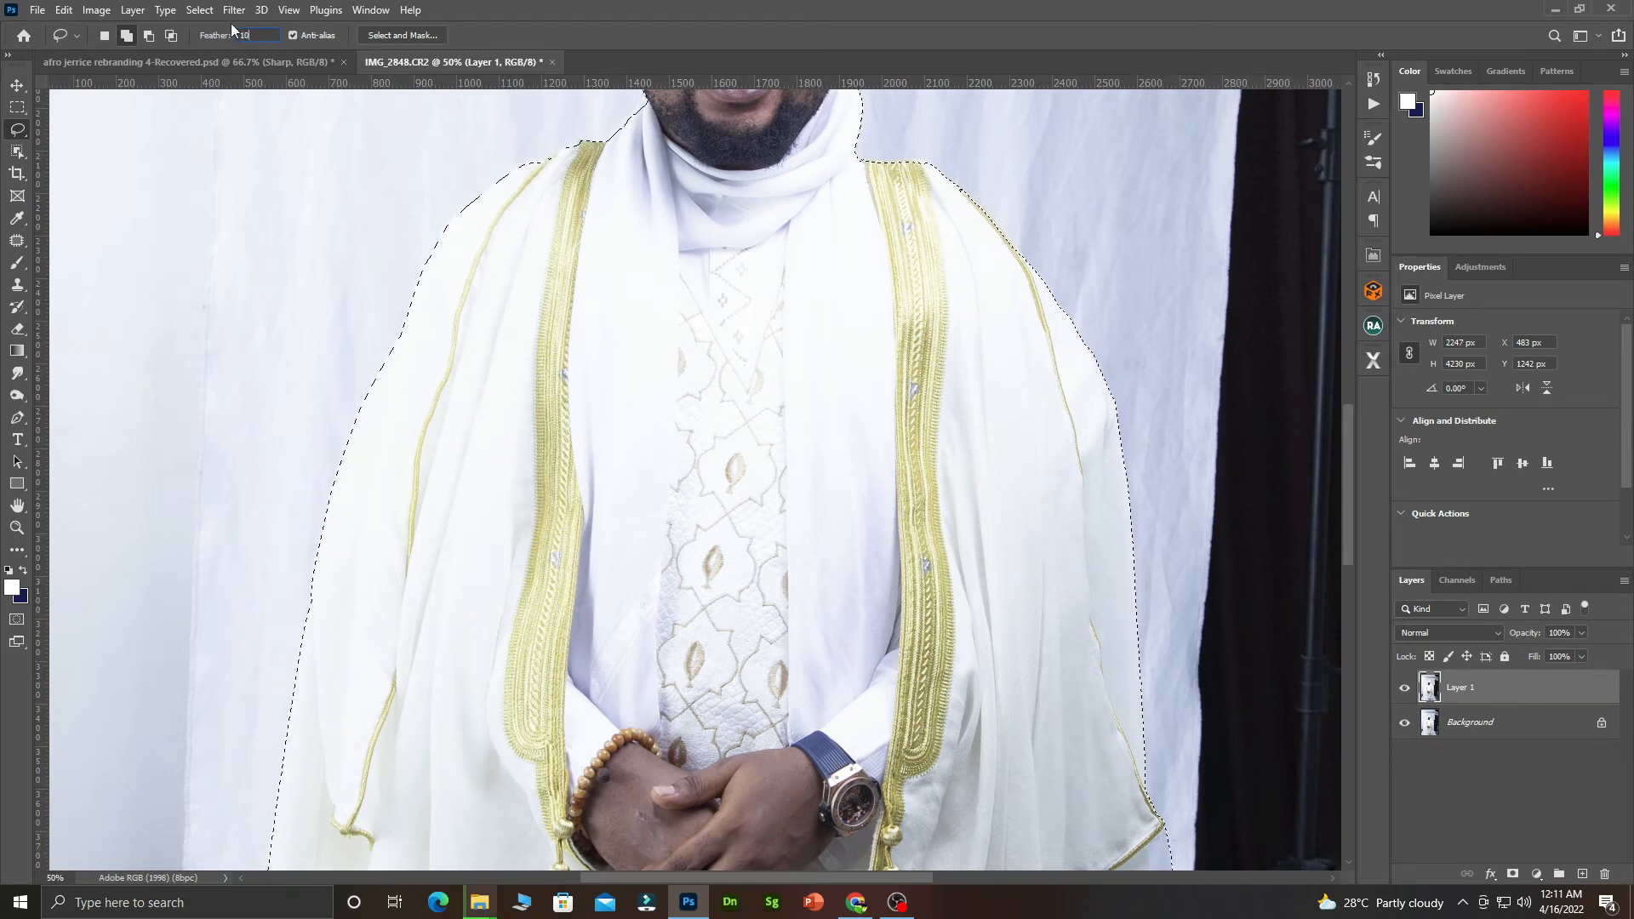
key(Return)
scroll(640, 155, up, 2)
scroll(640, 155, up, 1)
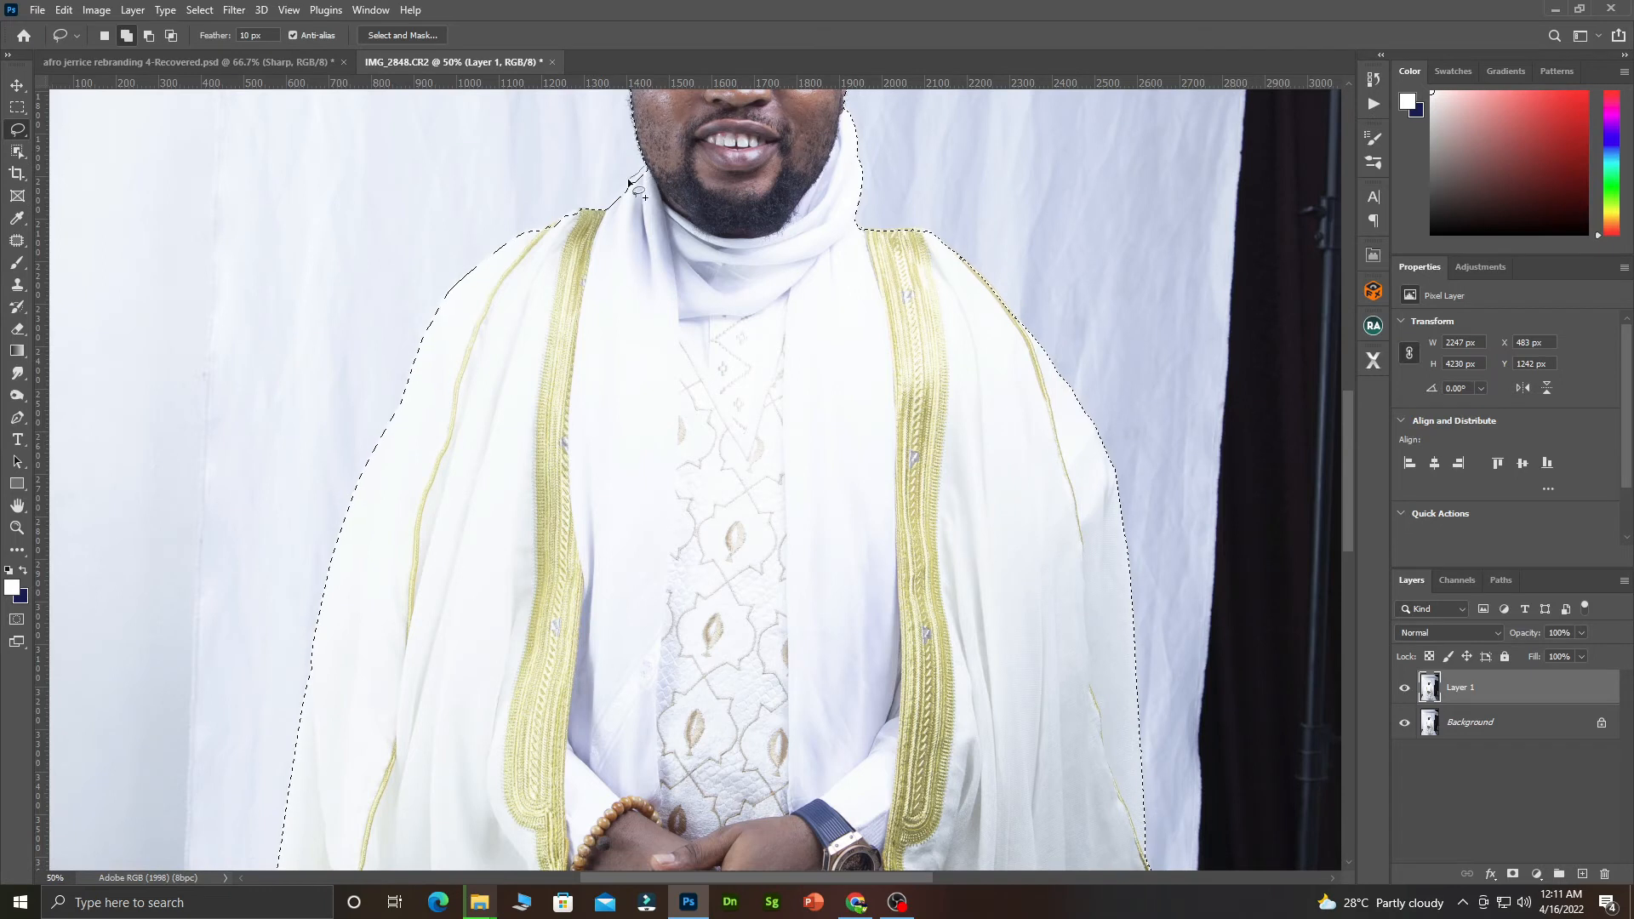
drag(645, 184, 655, 191)
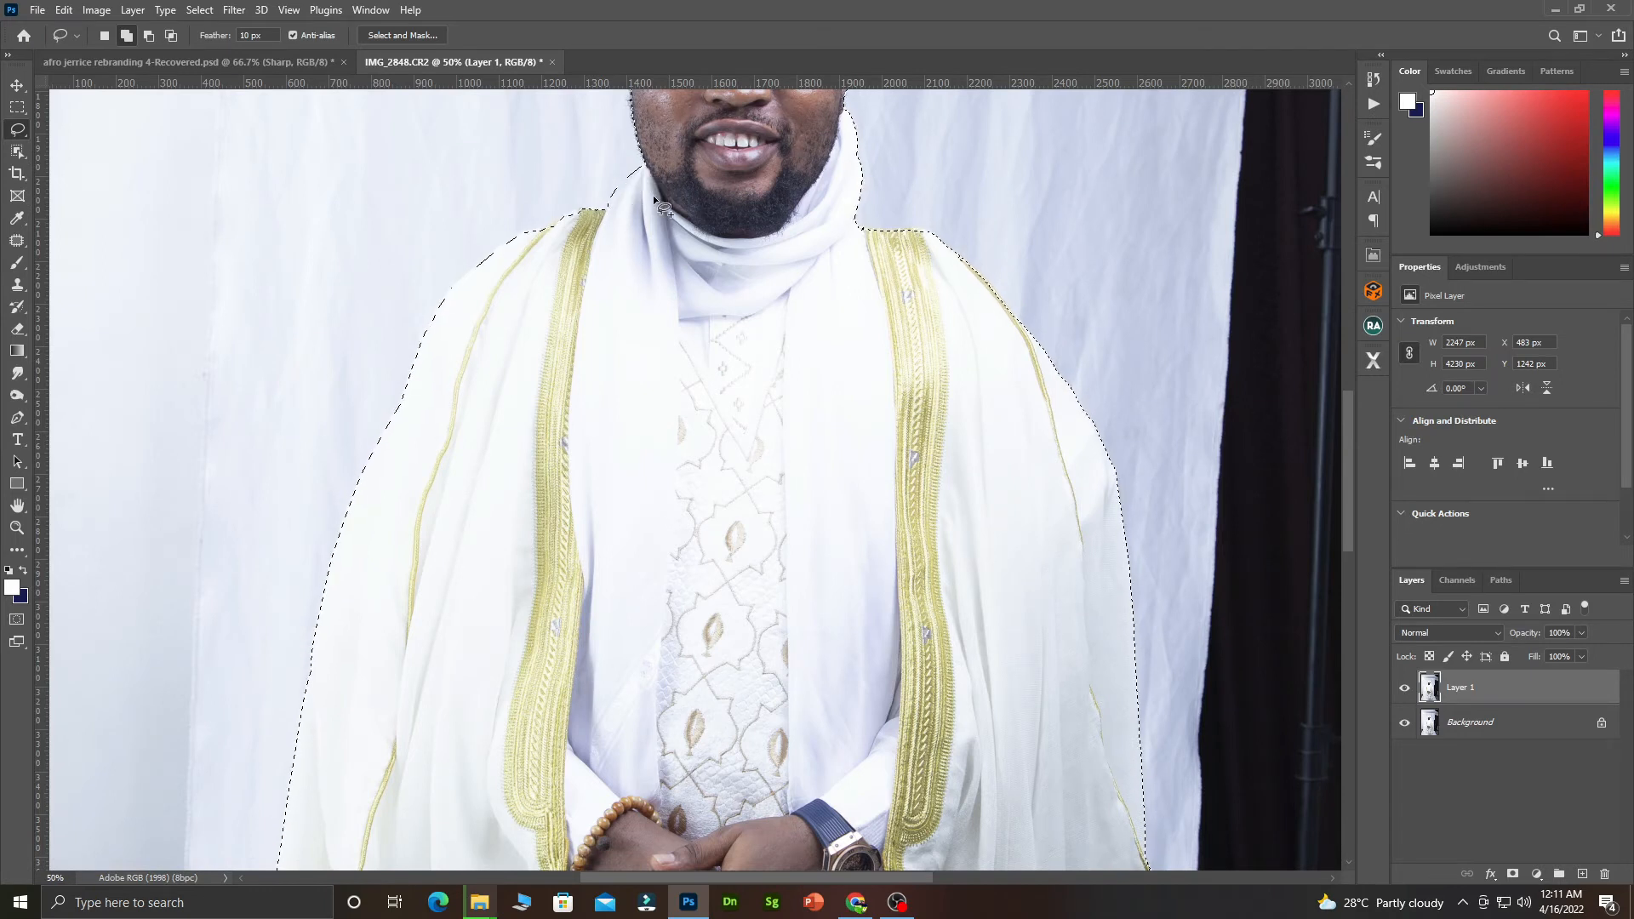
scroll(632, 182, up, 2)
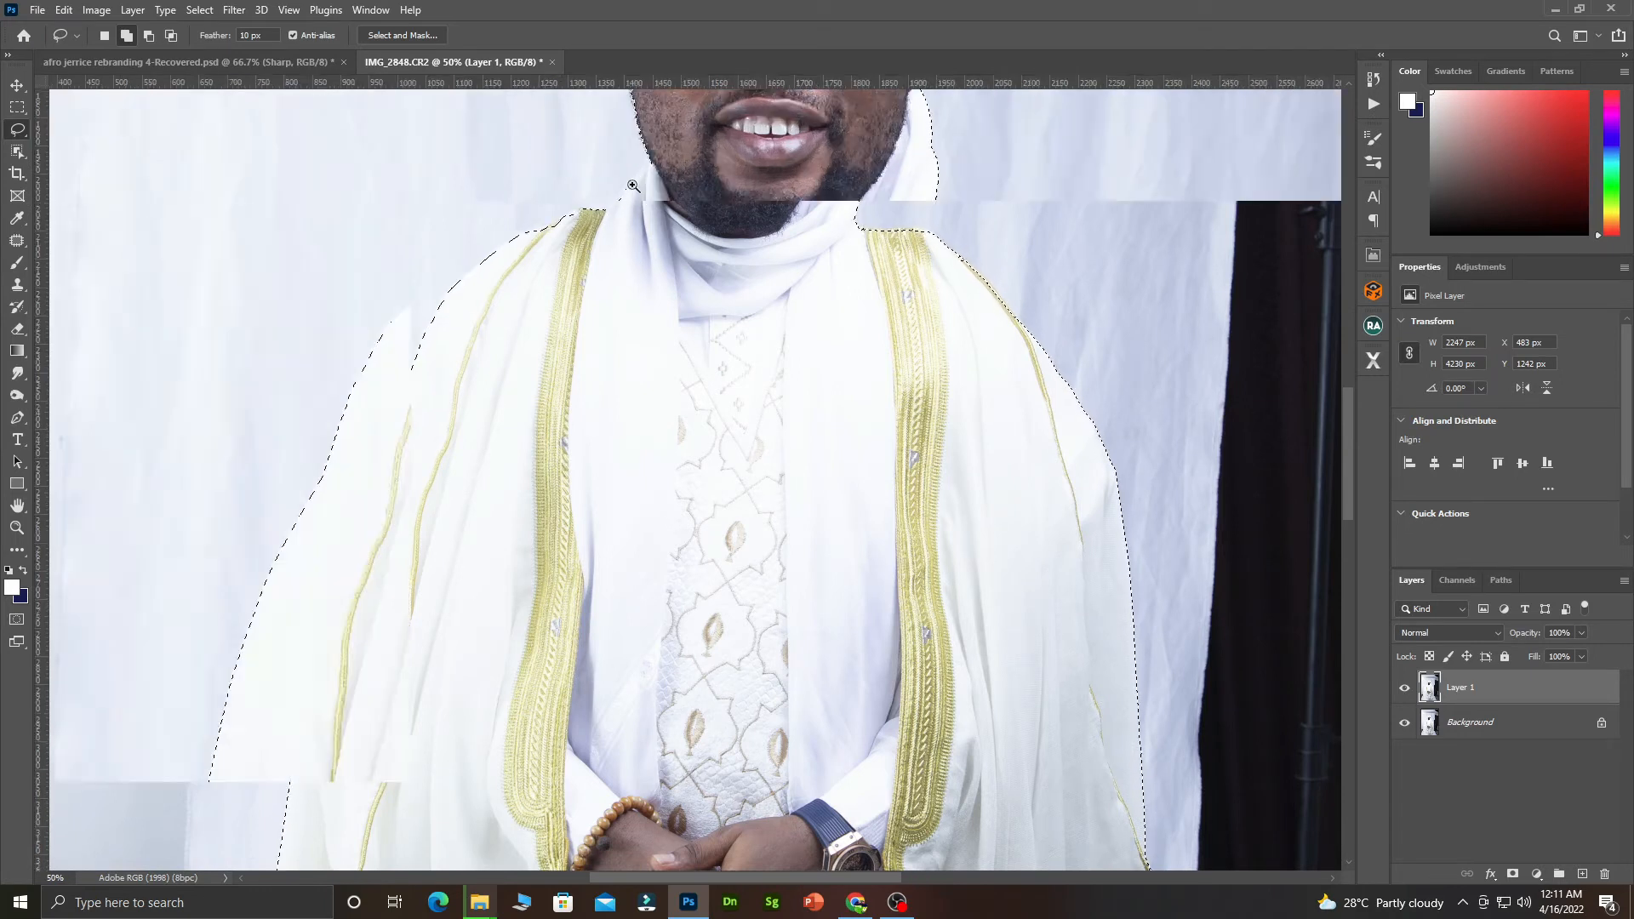
drag(660, 156, 583, 234)
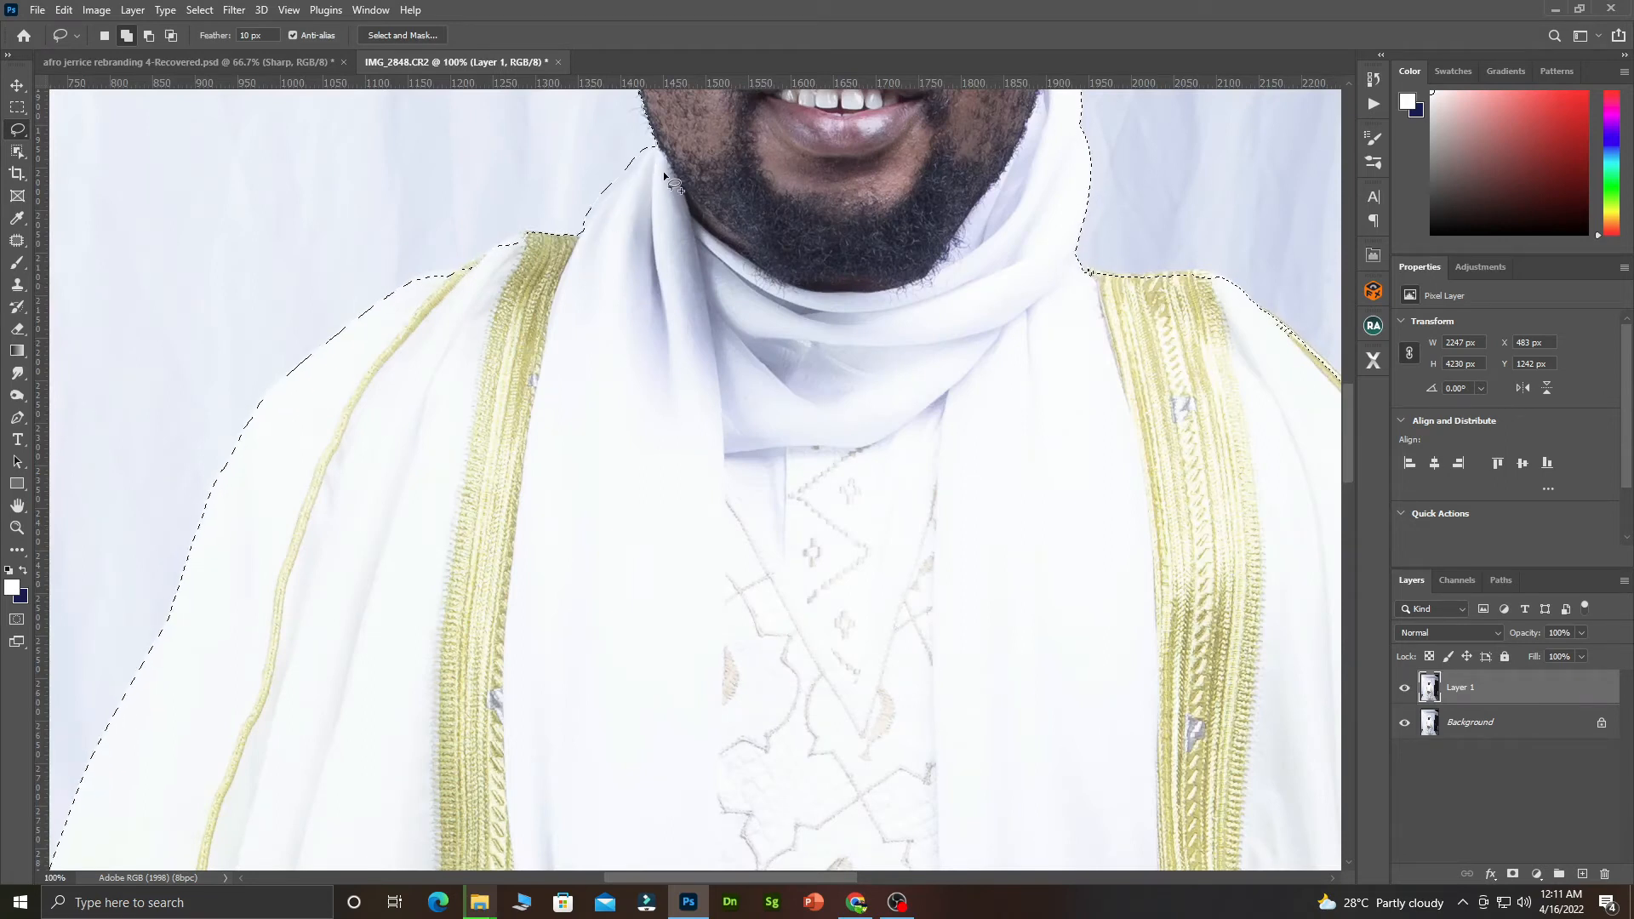
Step: Set the Lasso feather to 1 px and add the scarf edge beside the jaw to the selection
click(253, 35)
text(1)
click(126, 35)
mouse_move(654, 158)
mouse_down()
mouse_move(585, 234)
mouse_move(667, 165)
mouse_up()
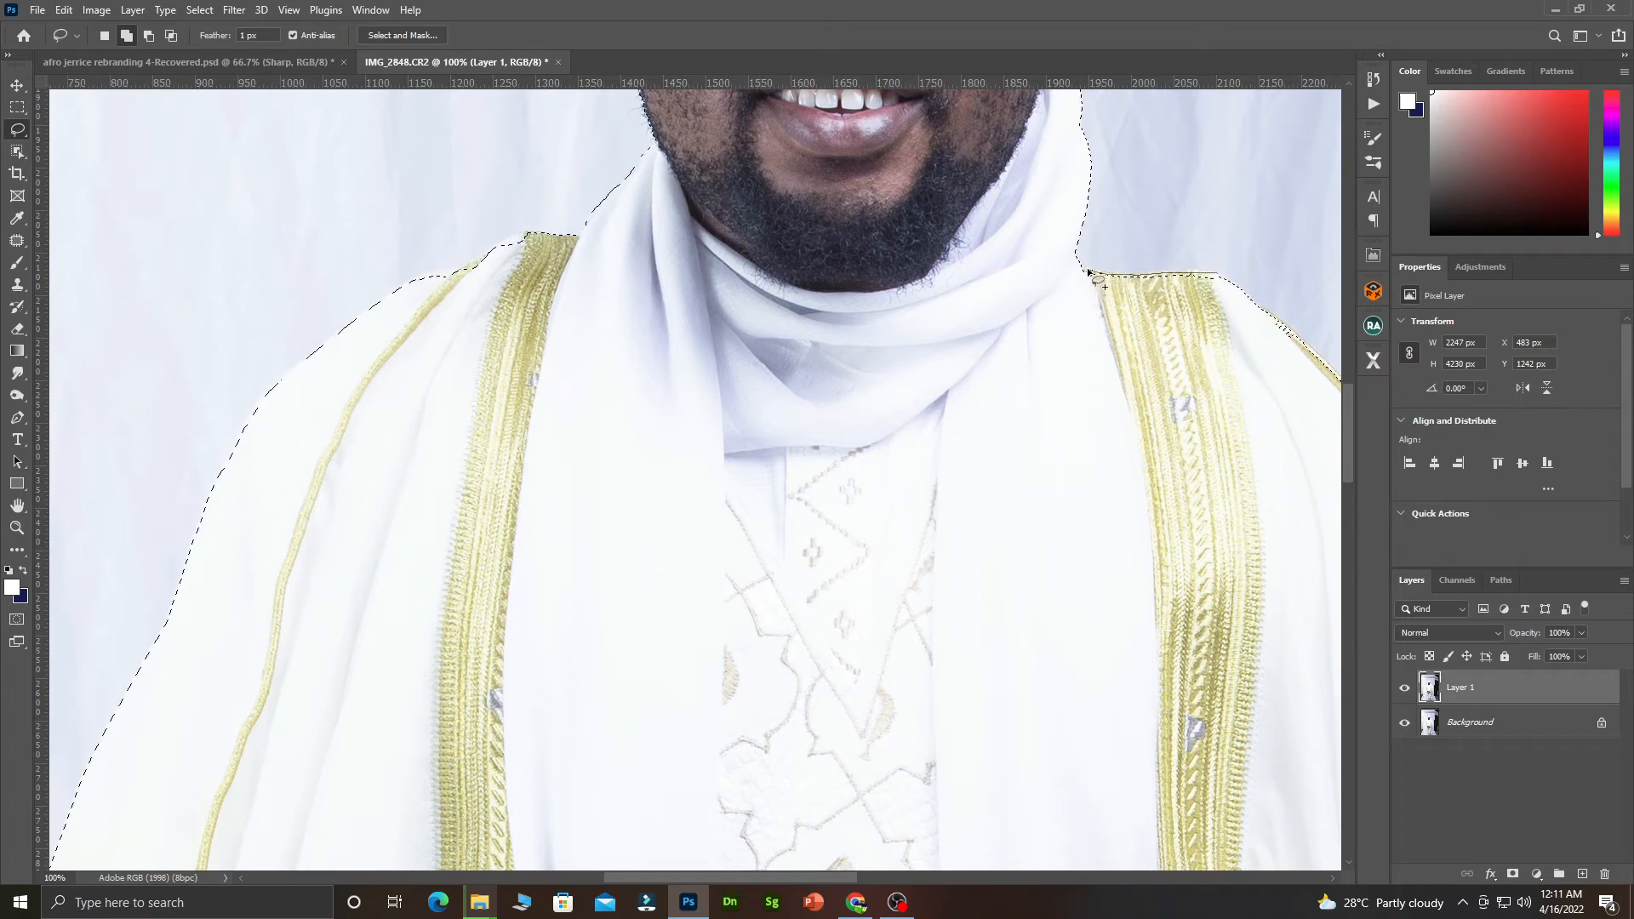
Step: Add the opposite shoulder's edge, from the scarf along the gold trim, to the selection with the Lasso
drag(1103, 276, 1090, 272)
scroll(1286, 338, right, 6)
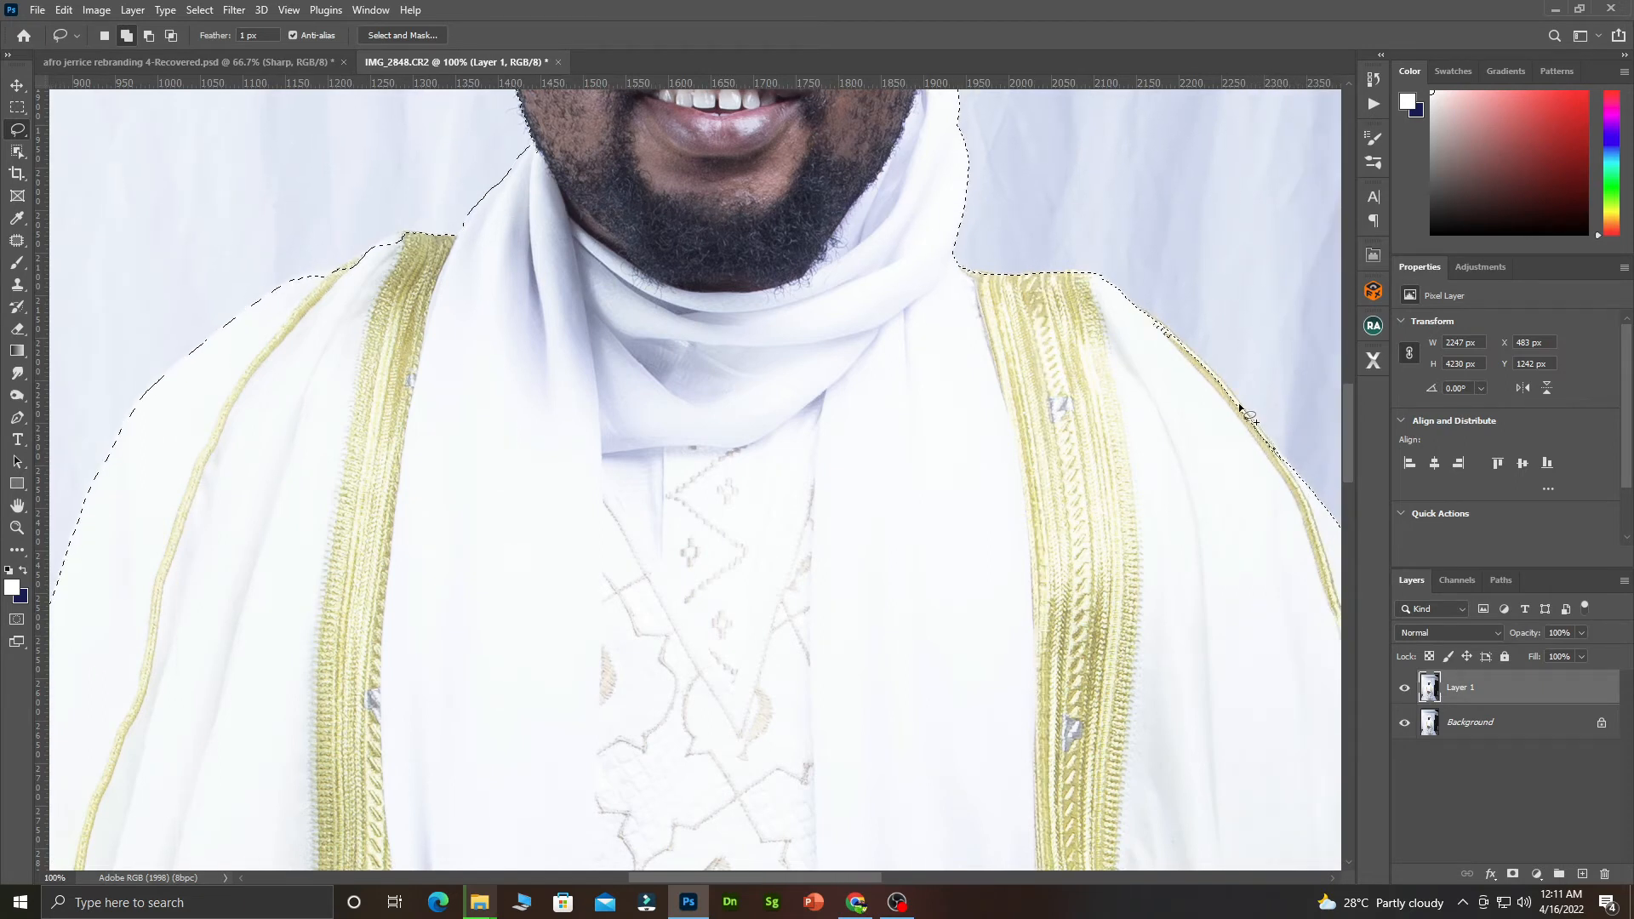
mouse_move(1135, 303)
mouse_down()
mouse_move(1203, 395)
mouse_move(1281, 464)
mouse_up()
Step: Subtract the small stray patch of curtain beside the lower robe from the selection with the Lasso
scroll(1127, 347, down, 2)
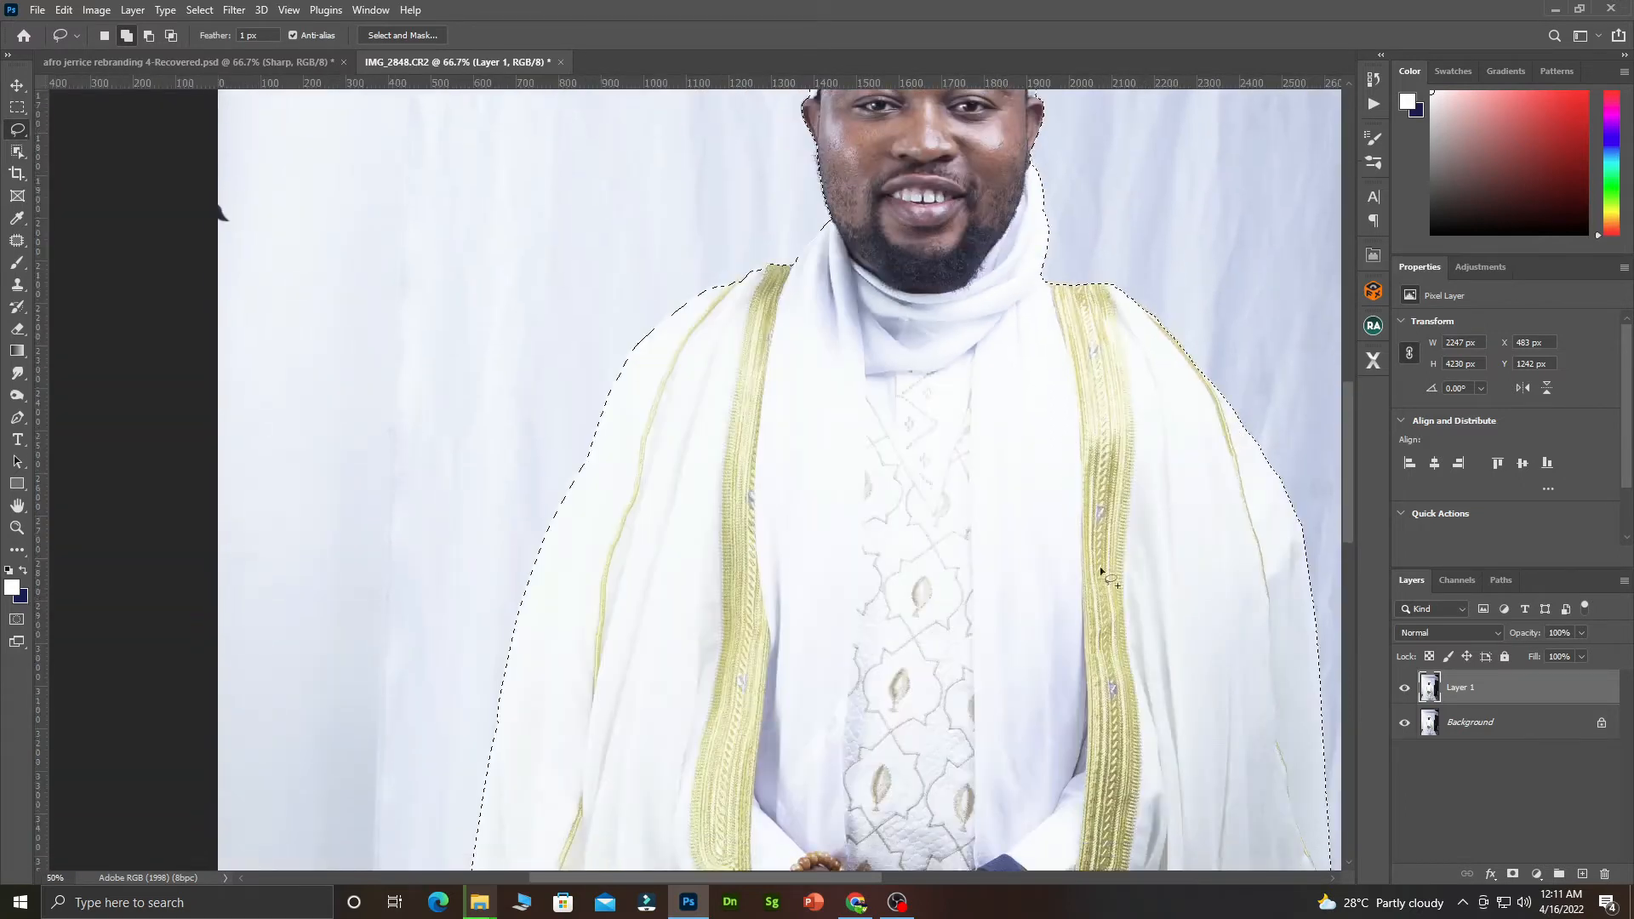
scroll(1066, 502, down, 4)
scroll(1178, 584, right, 3)
scroll(1055, 660, right, 4)
scroll(866, 528, right, 3)
scroll(866, 525, down, 2)
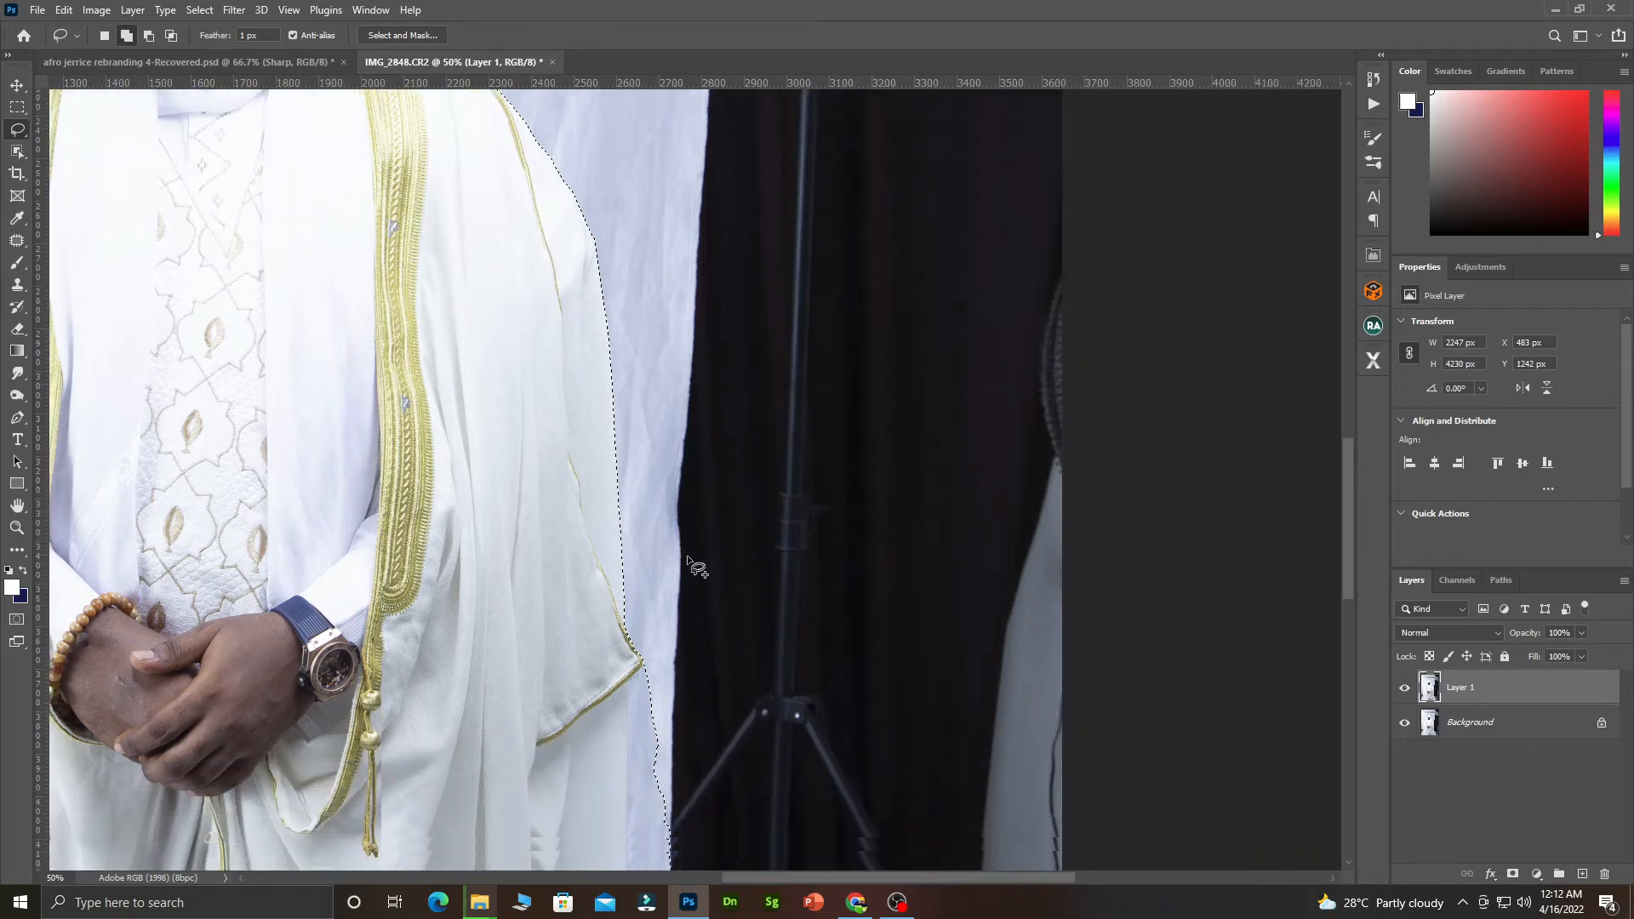
scroll(664, 490, down, 5)
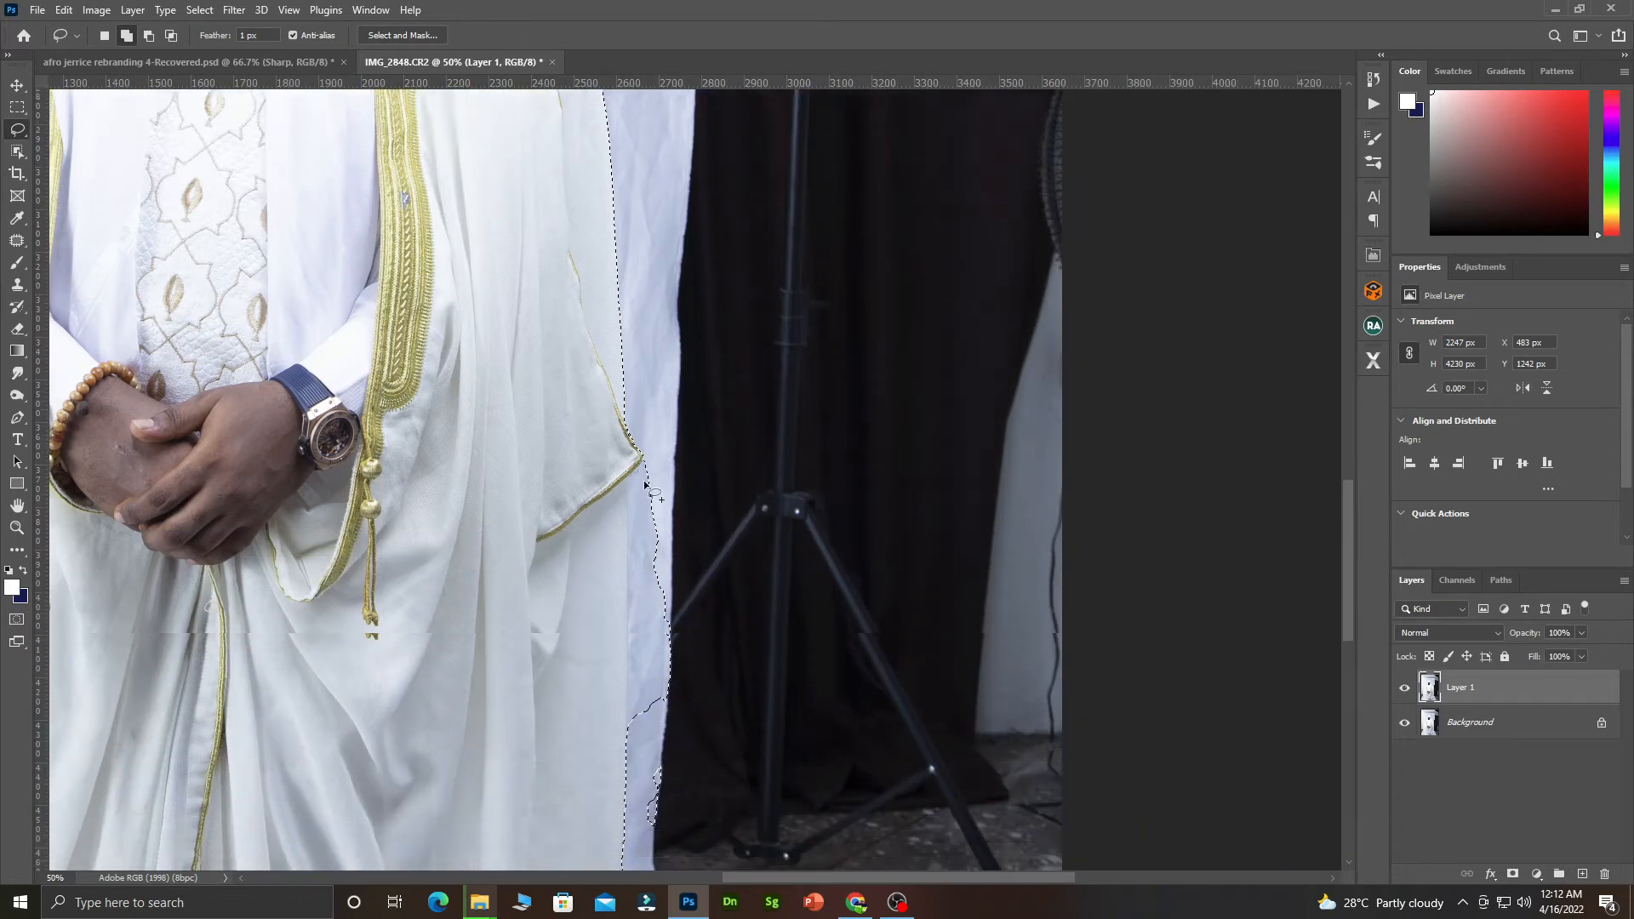
scroll(646, 481, down, 4)
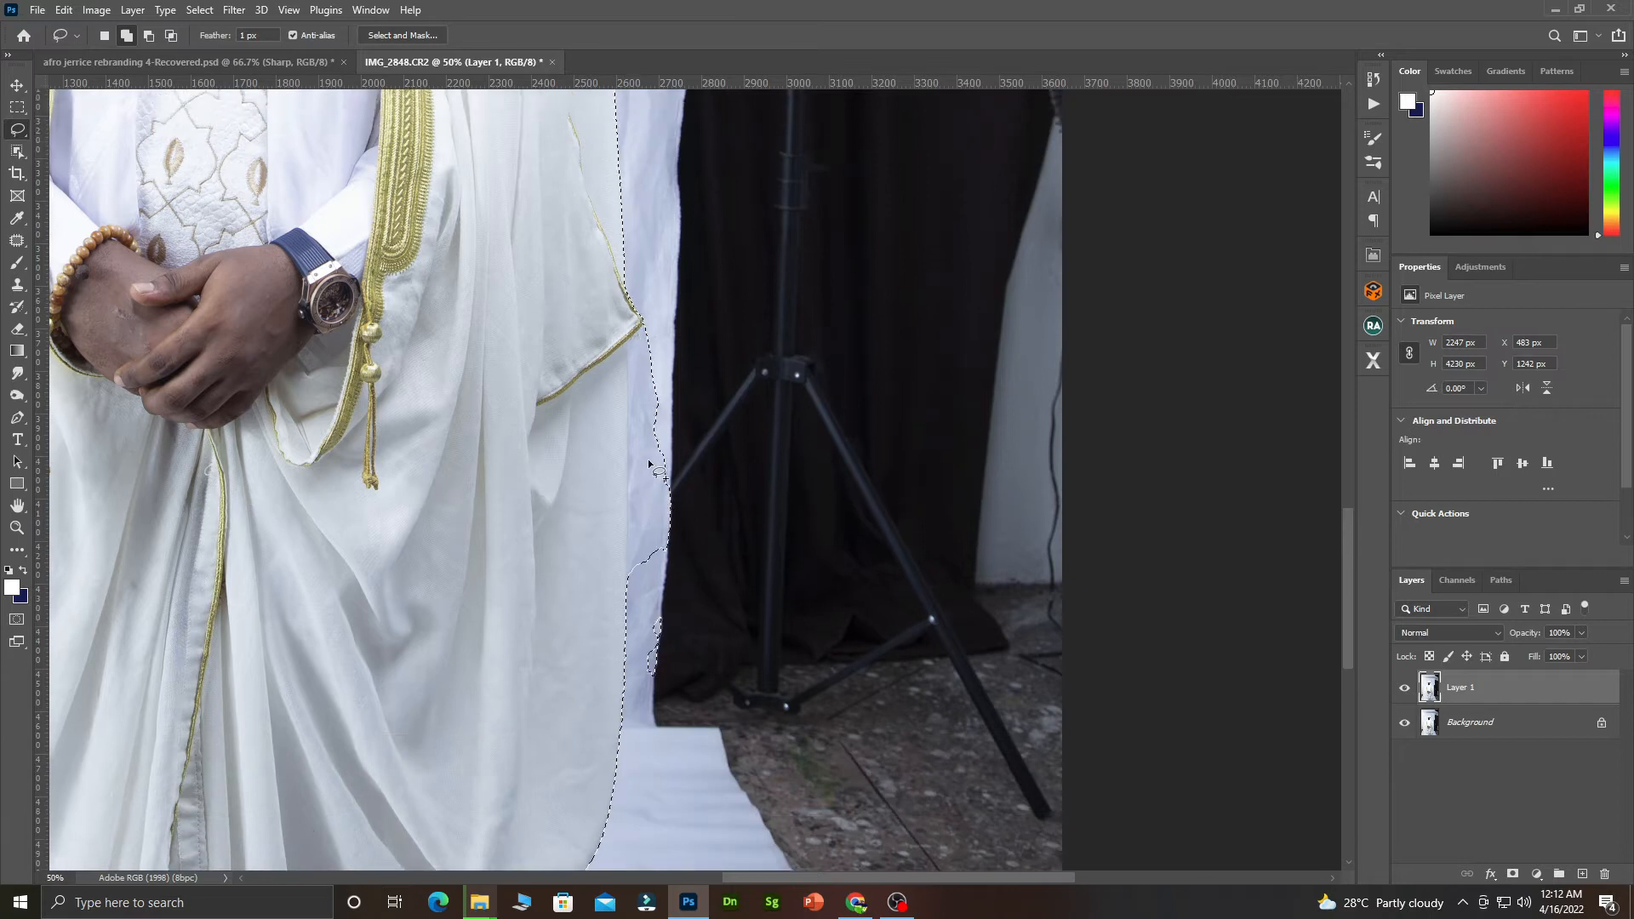
mouse_move(674, 604)
mouse_down()
mouse_move(654, 608)
mouse_move(640, 691)
mouse_move(713, 610)
mouse_up()
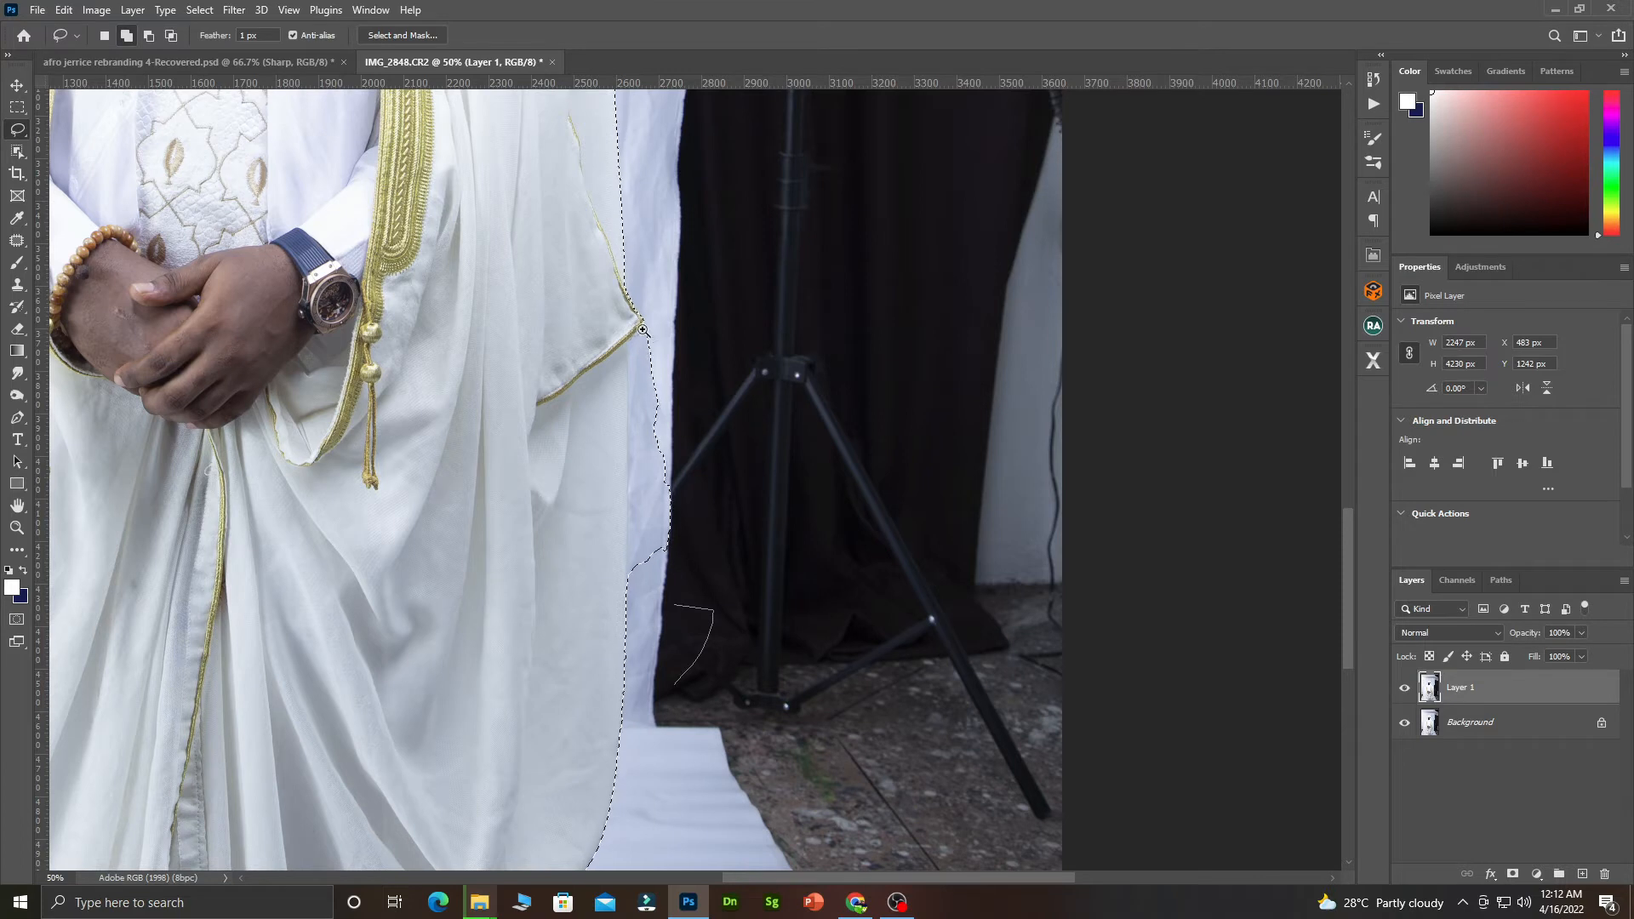
Step: Subtract the remaining strip of white curtain below the sleeve tip so the selection follows the robe's edge
scroll(642, 330, up, 1)
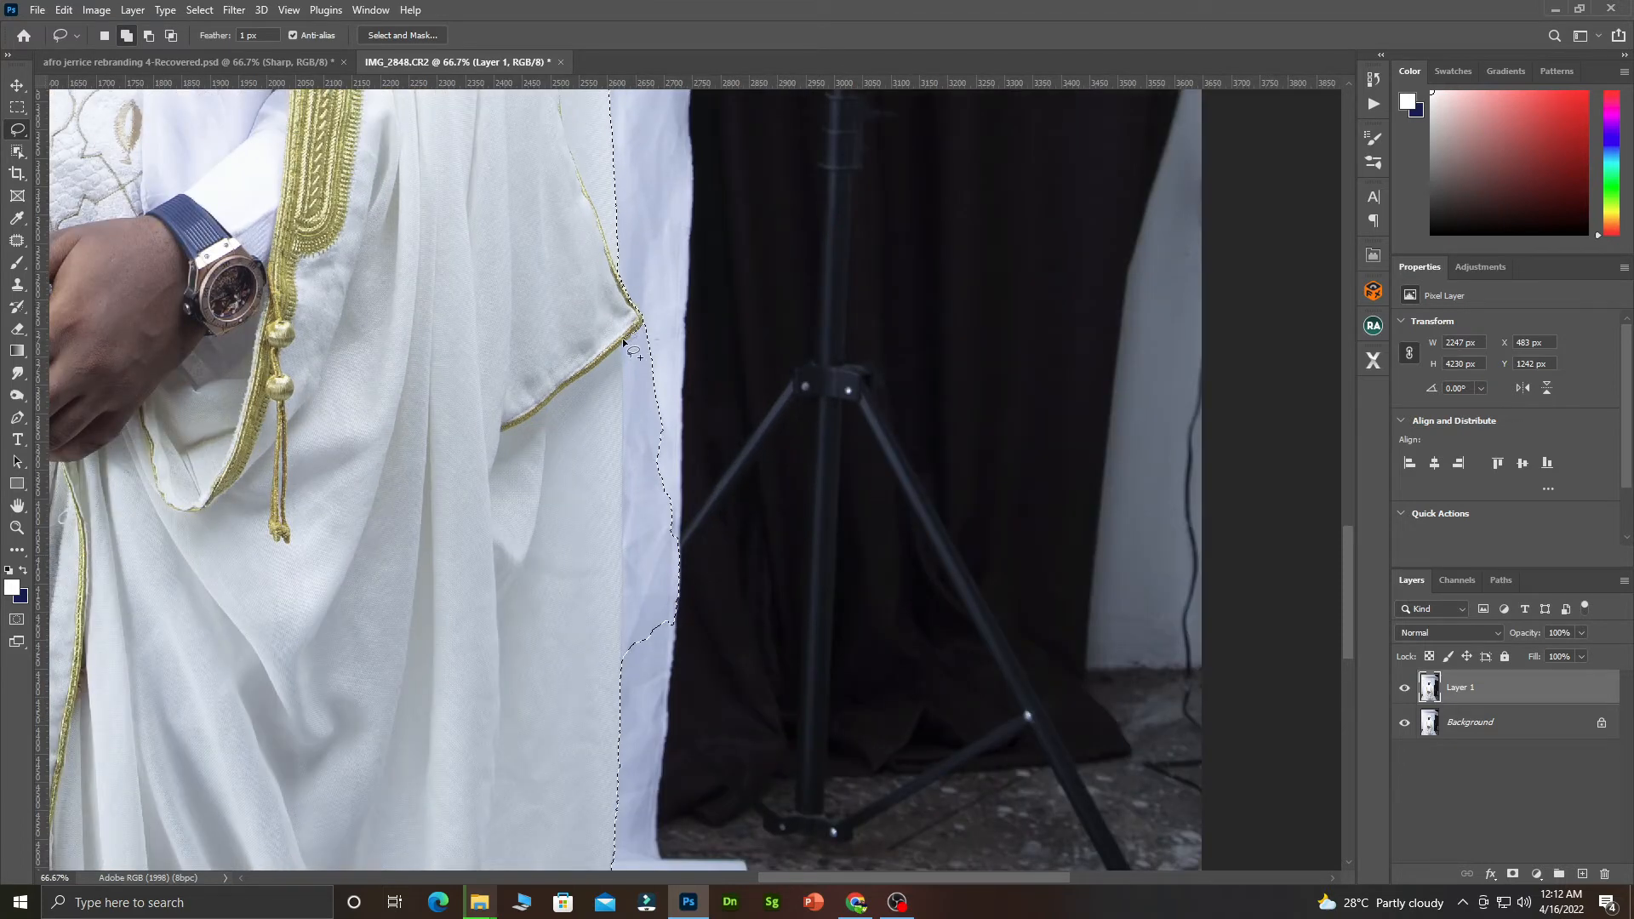
mouse_move(623, 448)
mouse_down()
mouse_move(672, 511)
mouse_move(644, 325)
mouse_up()
key(ctrl+z)
key(alt)
mouse_move(642, 325)
mouse_down()
mouse_move(633, 480)
mouse_move(683, 509)
mouse_move(719, 386)
mouse_move(644, 324)
mouse_up()
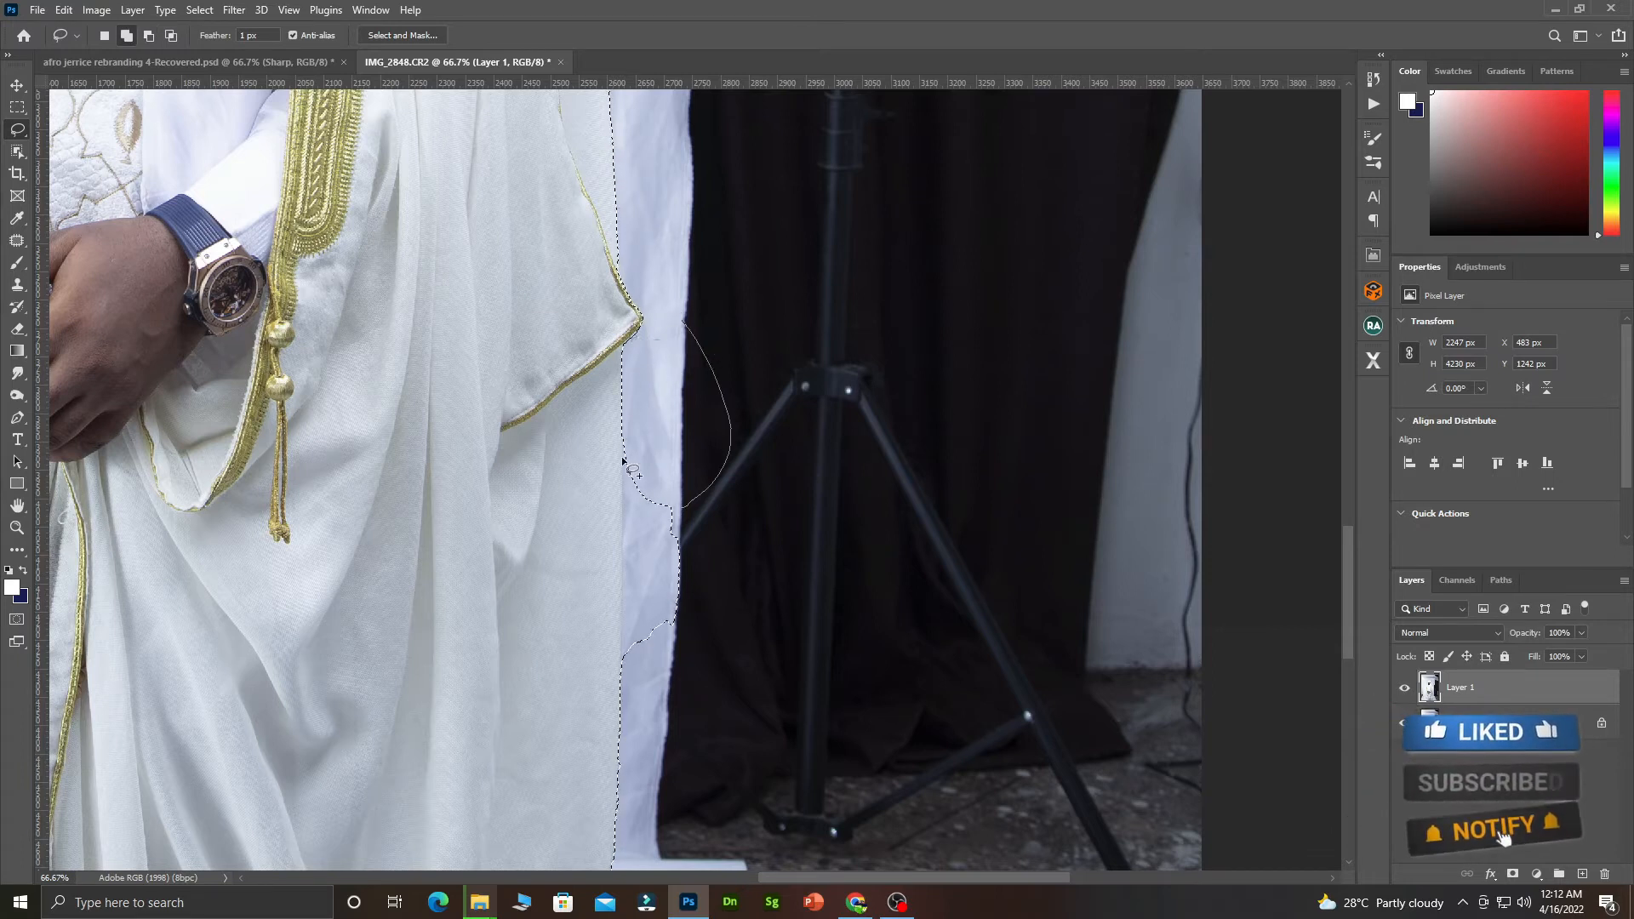
mouse_move(622, 440)
mouse_down()
mouse_move(625, 553)
mouse_move(729, 553)
mouse_move(652, 418)
mouse_move(623, 459)
mouse_move(622, 508)
mouse_up()
scroll(605, 645, down, 1)
scroll(605, 645, down, 3)
mouse_move(626, 584)
mouse_down()
mouse_move(656, 437)
mouse_move(640, 437)
mouse_move(655, 430)
mouse_up()
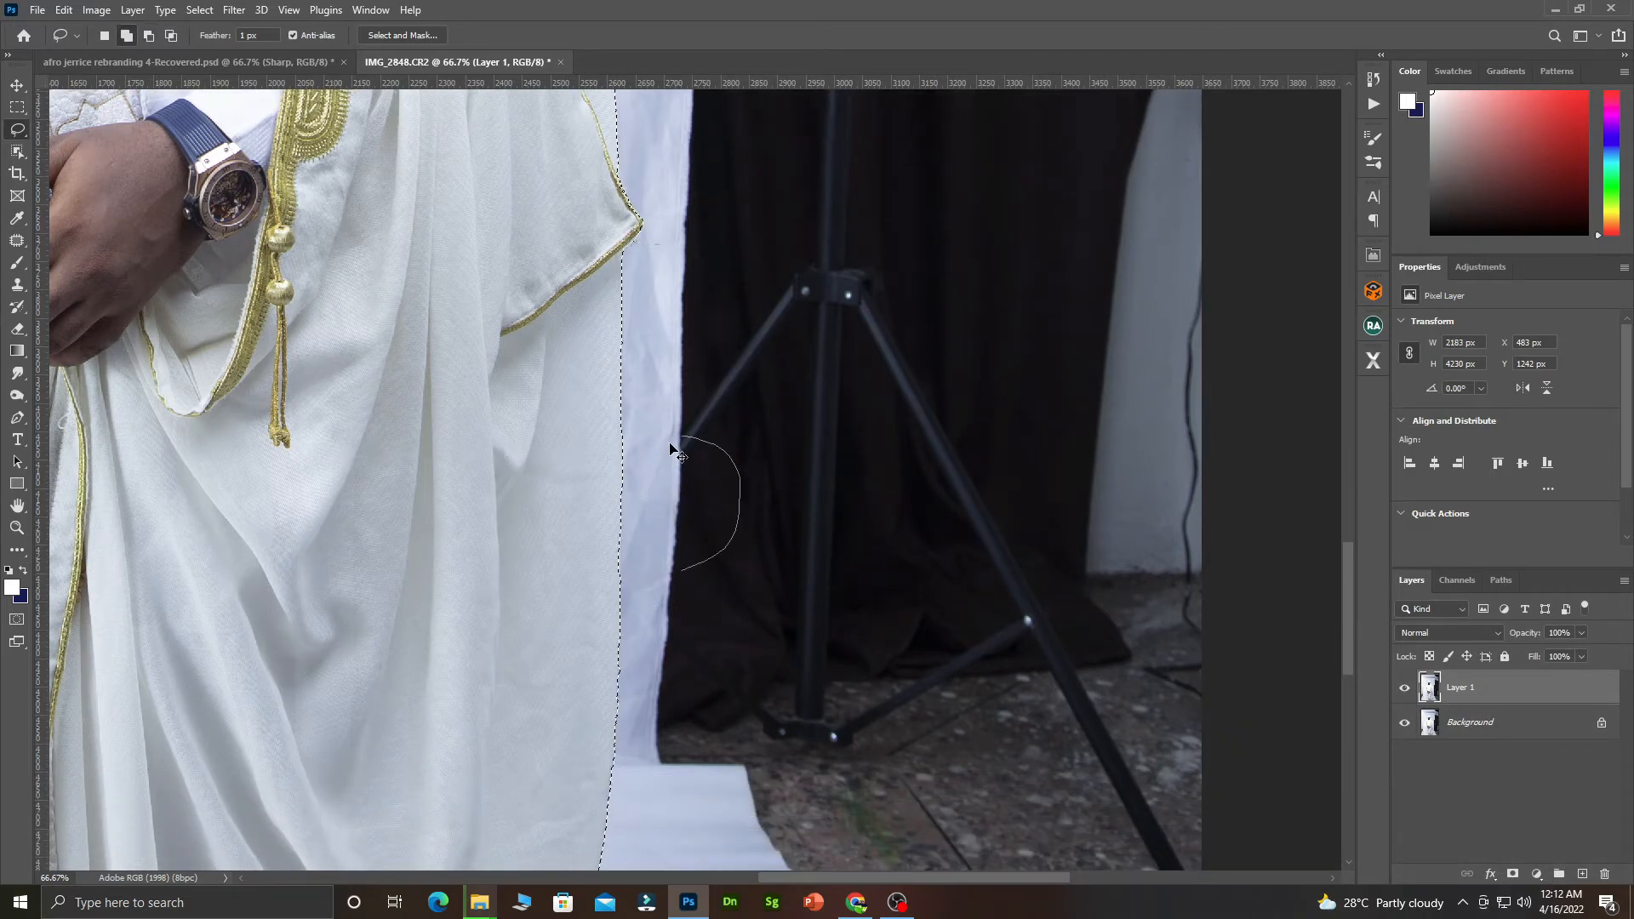
Step: Duplicate the entire Background layer, placing the copy directly below Layer 1
scroll(558, 455, down, 1)
scroll(545, 491, down, 4)
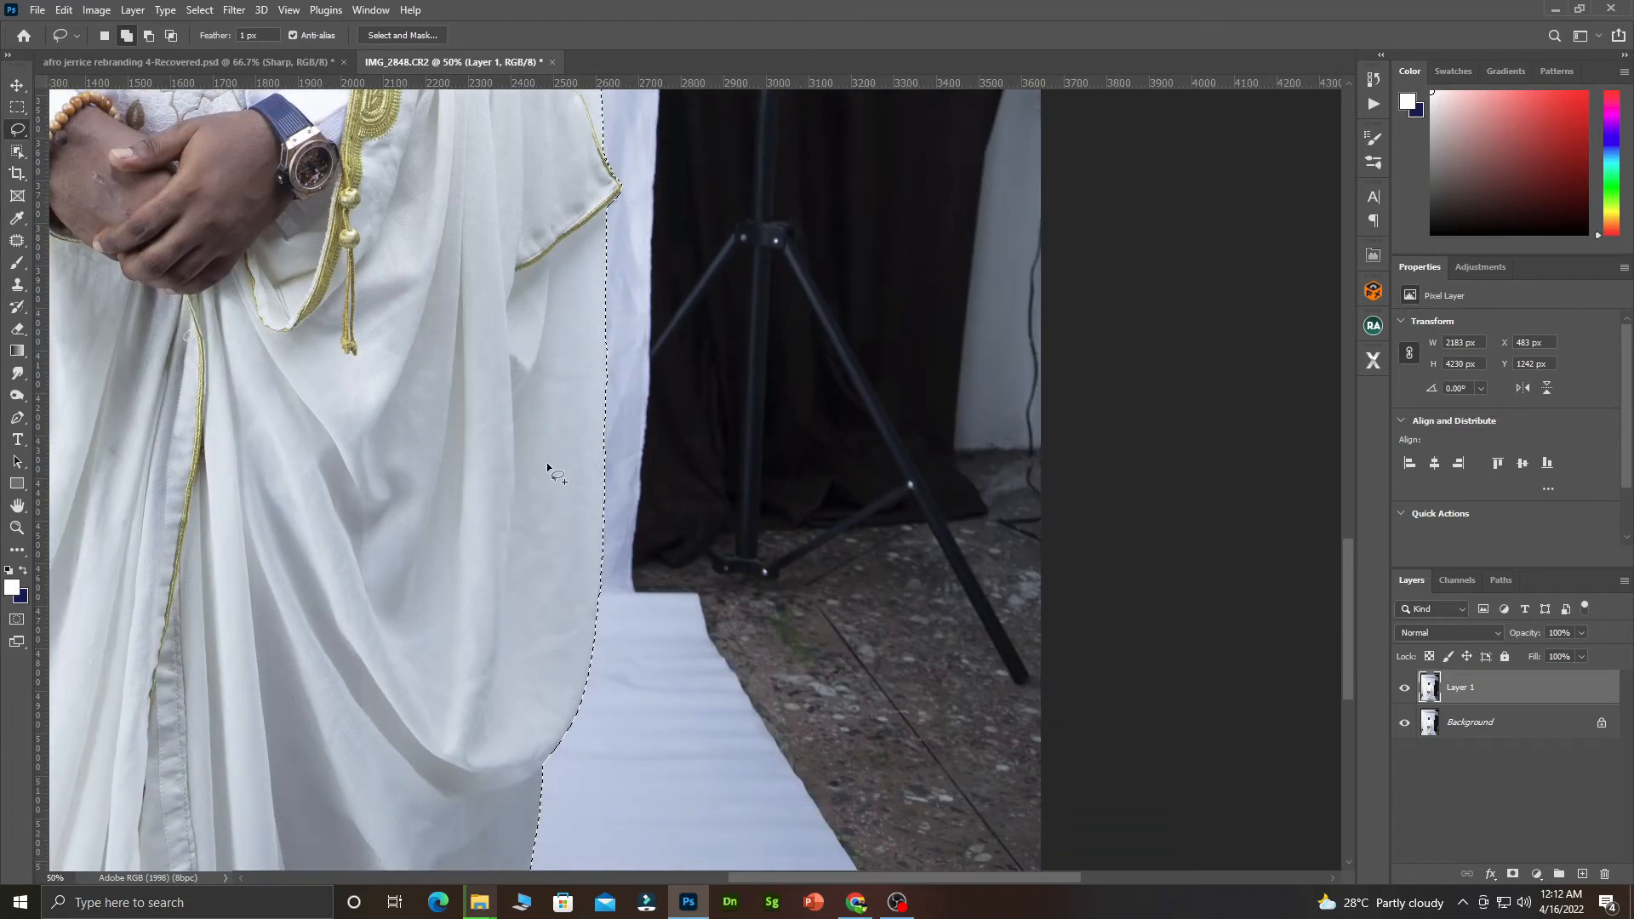
scroll(546, 468, down, 5)
scroll(480, 466, down, 2)
scroll(482, 460, down, 3)
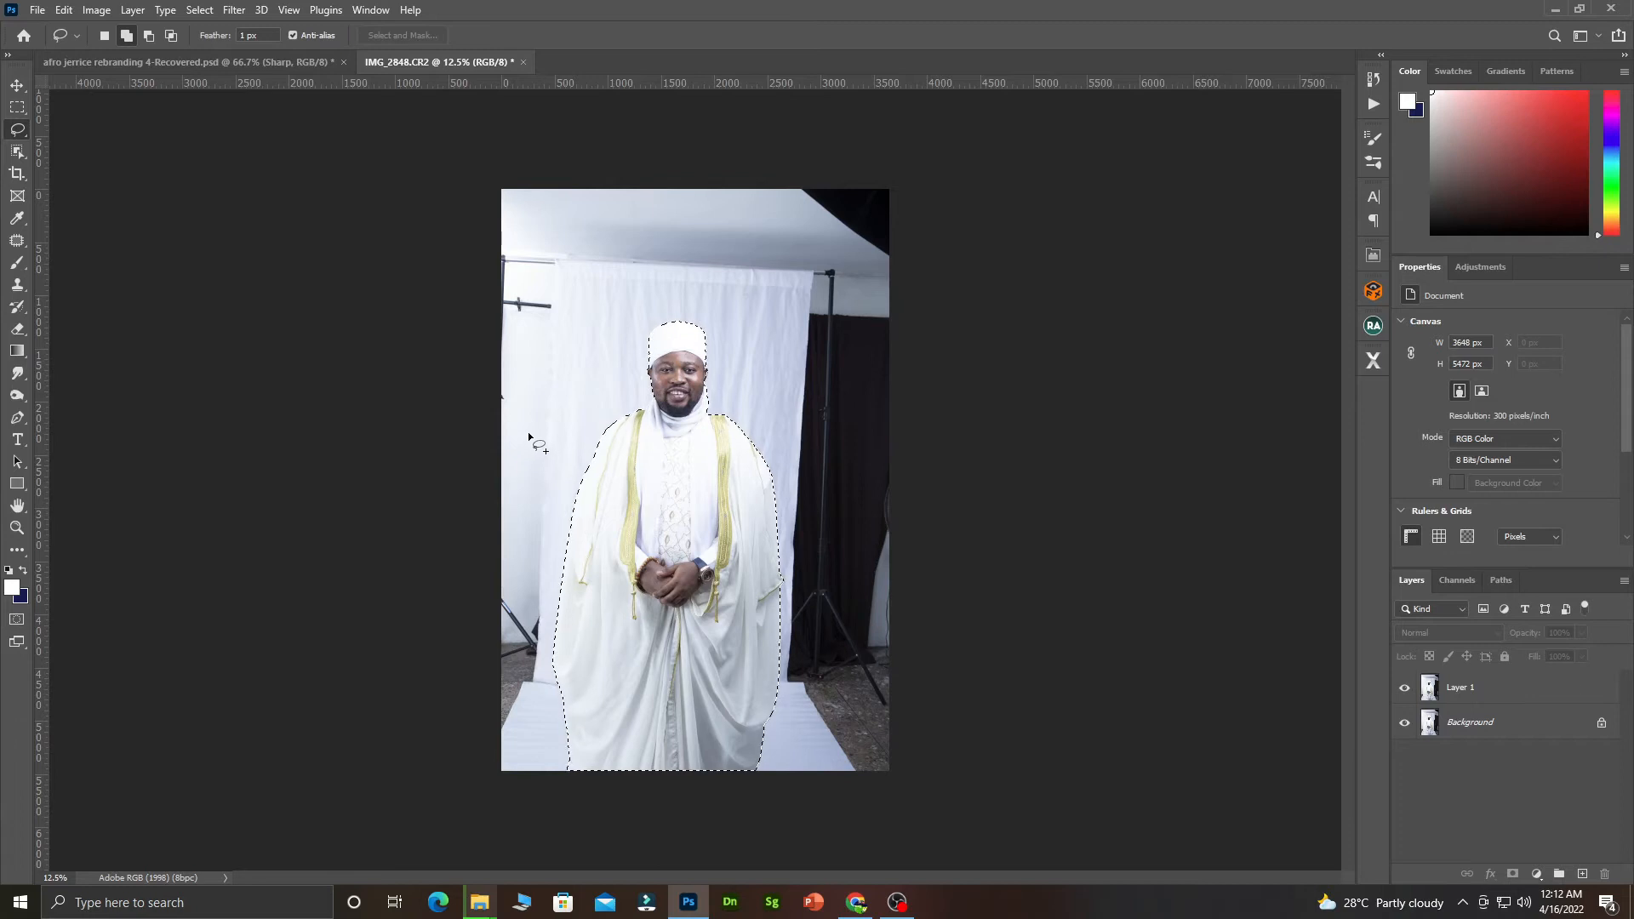
ctrl+click(654, 423)
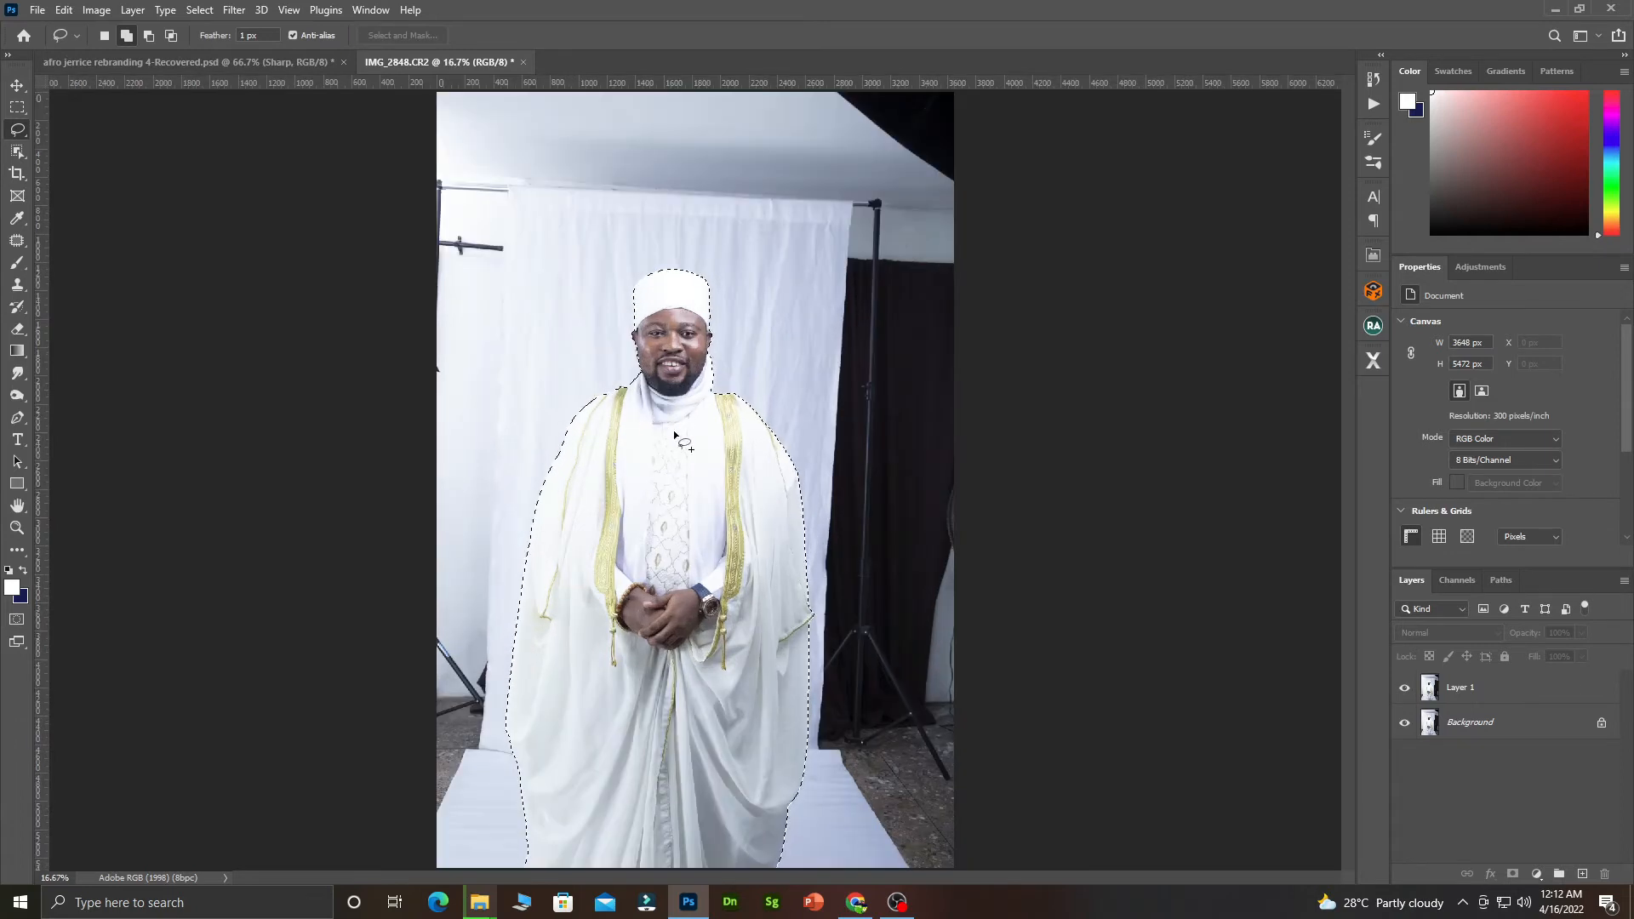
click(1495, 730)
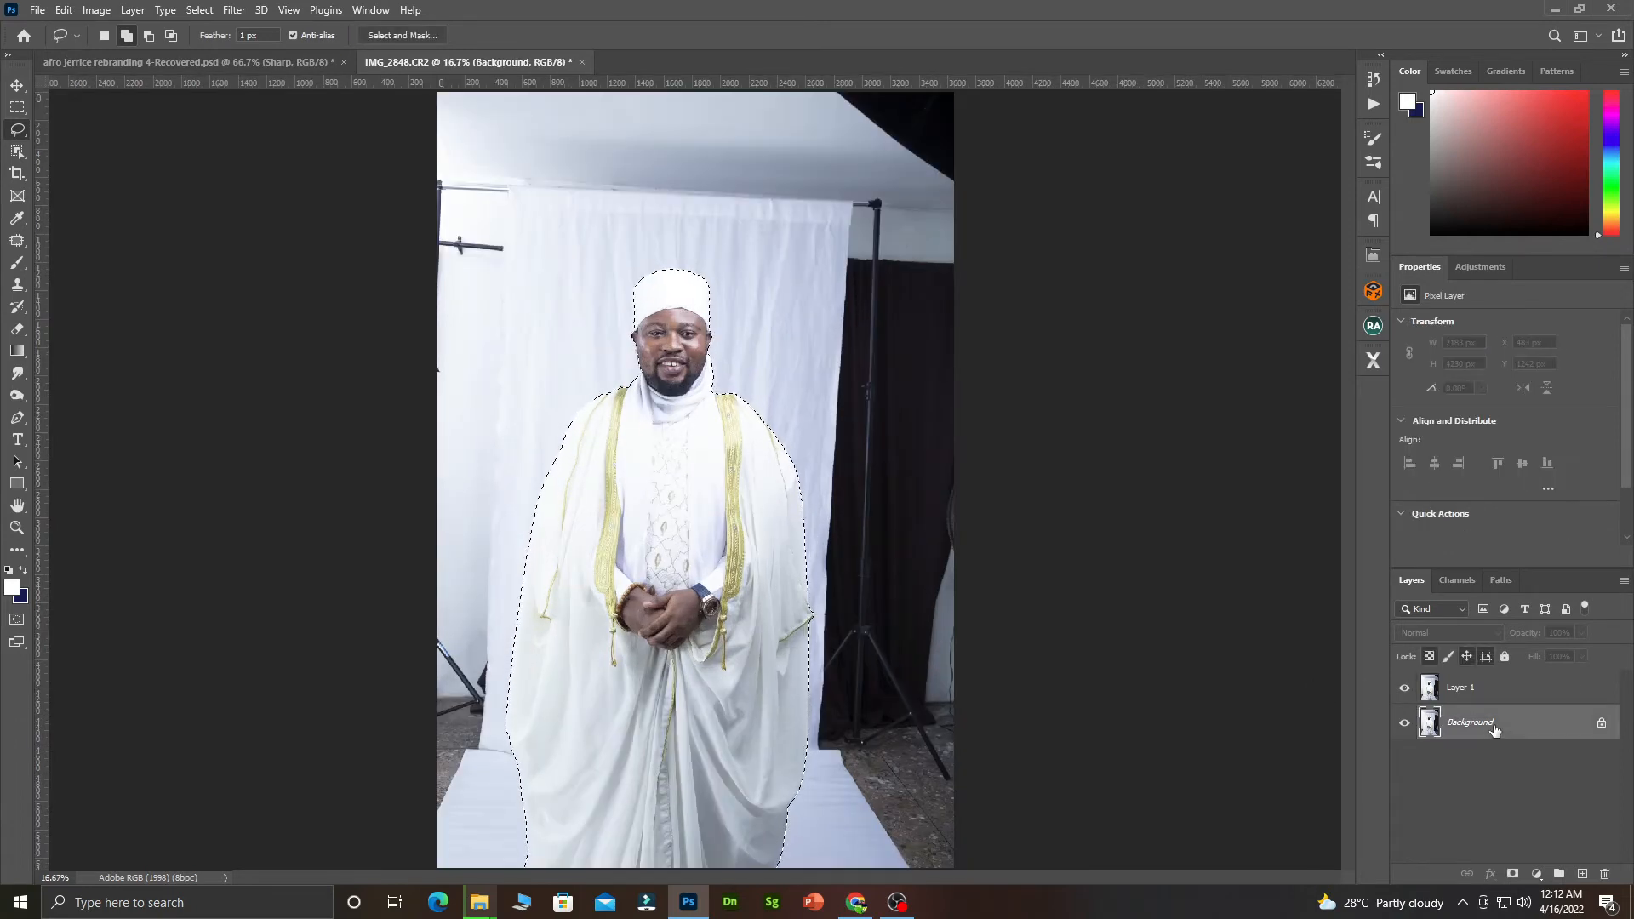
key(ctrl+j)
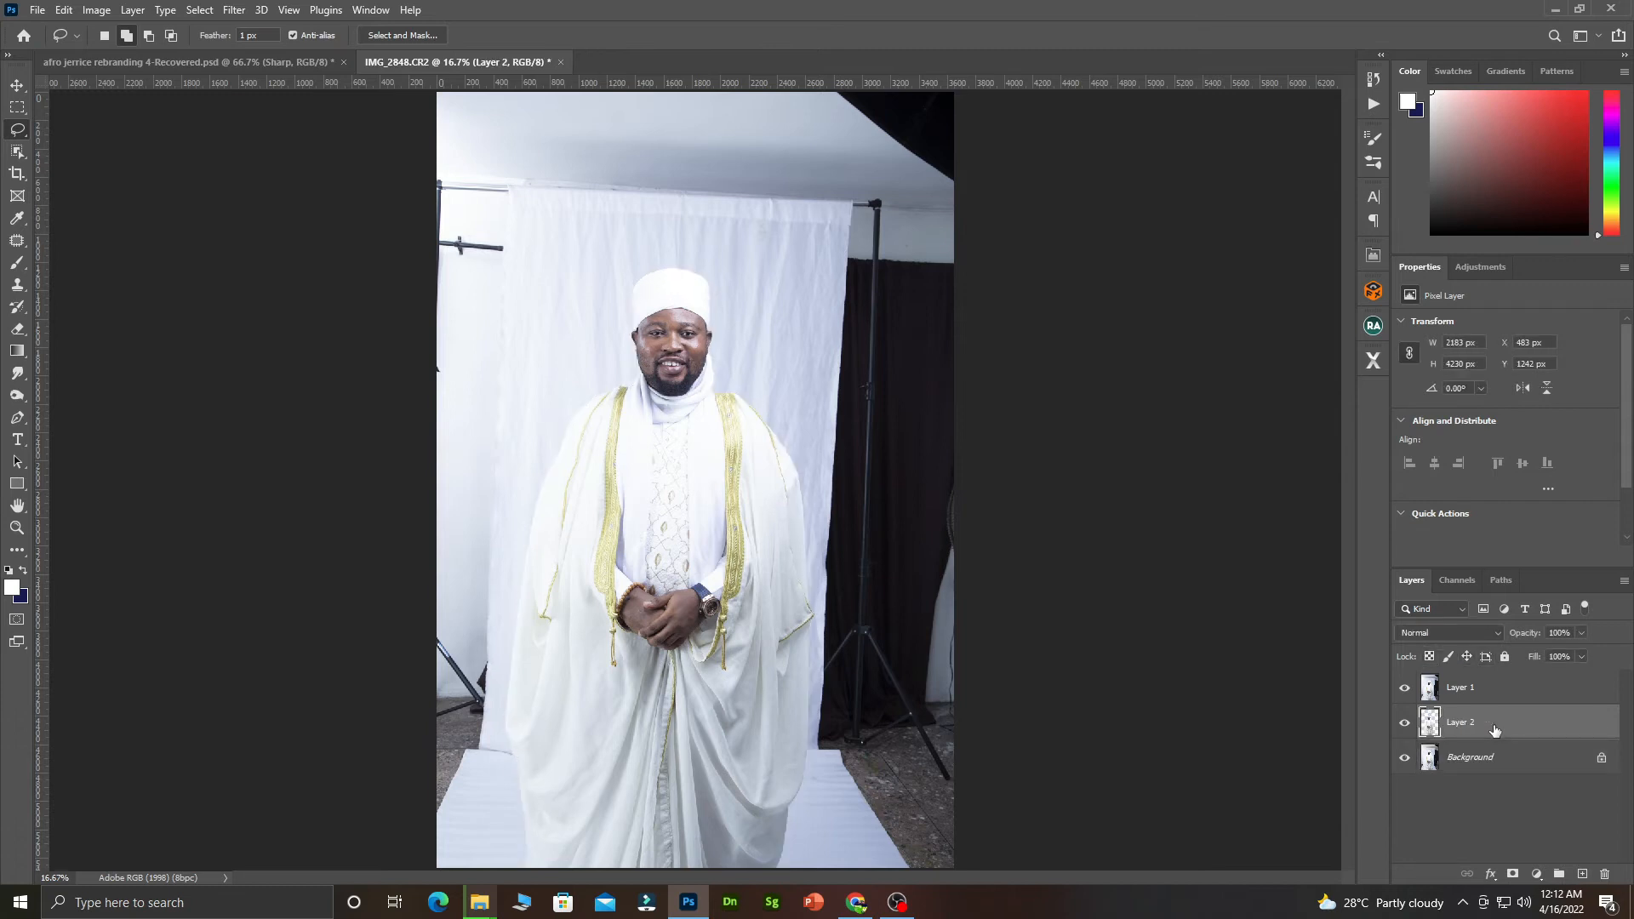
key(ctrl+z)
drag(1500, 725, 1582, 874)
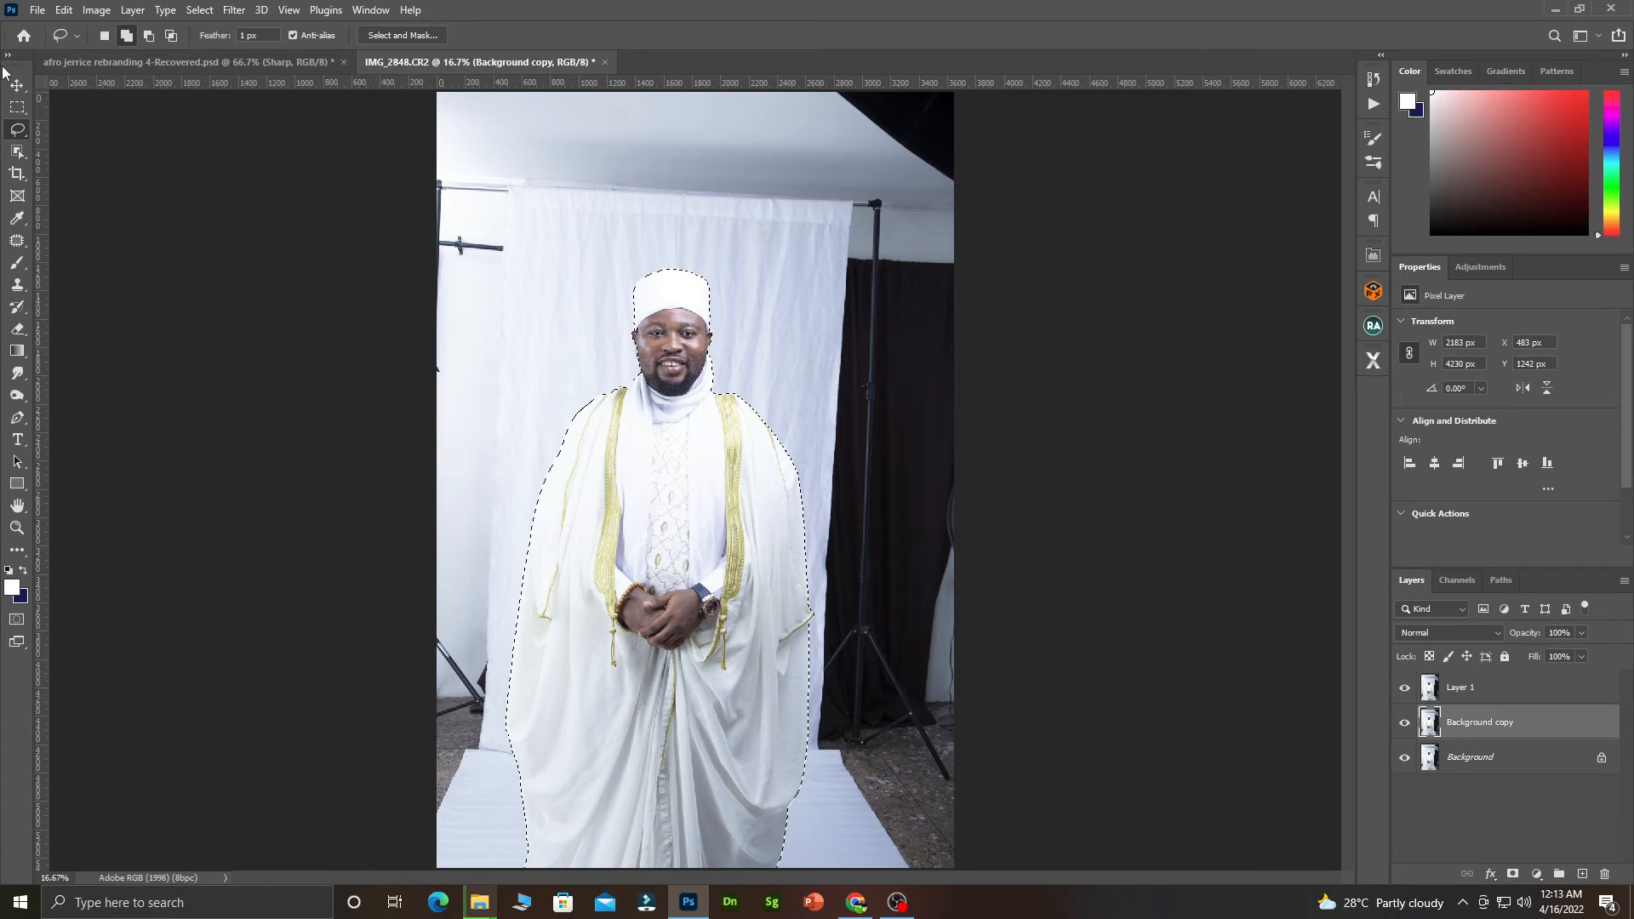
Step: Content-Aware Fill the selected man on the Background copy layer, removing the area above the curtain from sampling and outputting to a duplicate layer
click(96, 10)
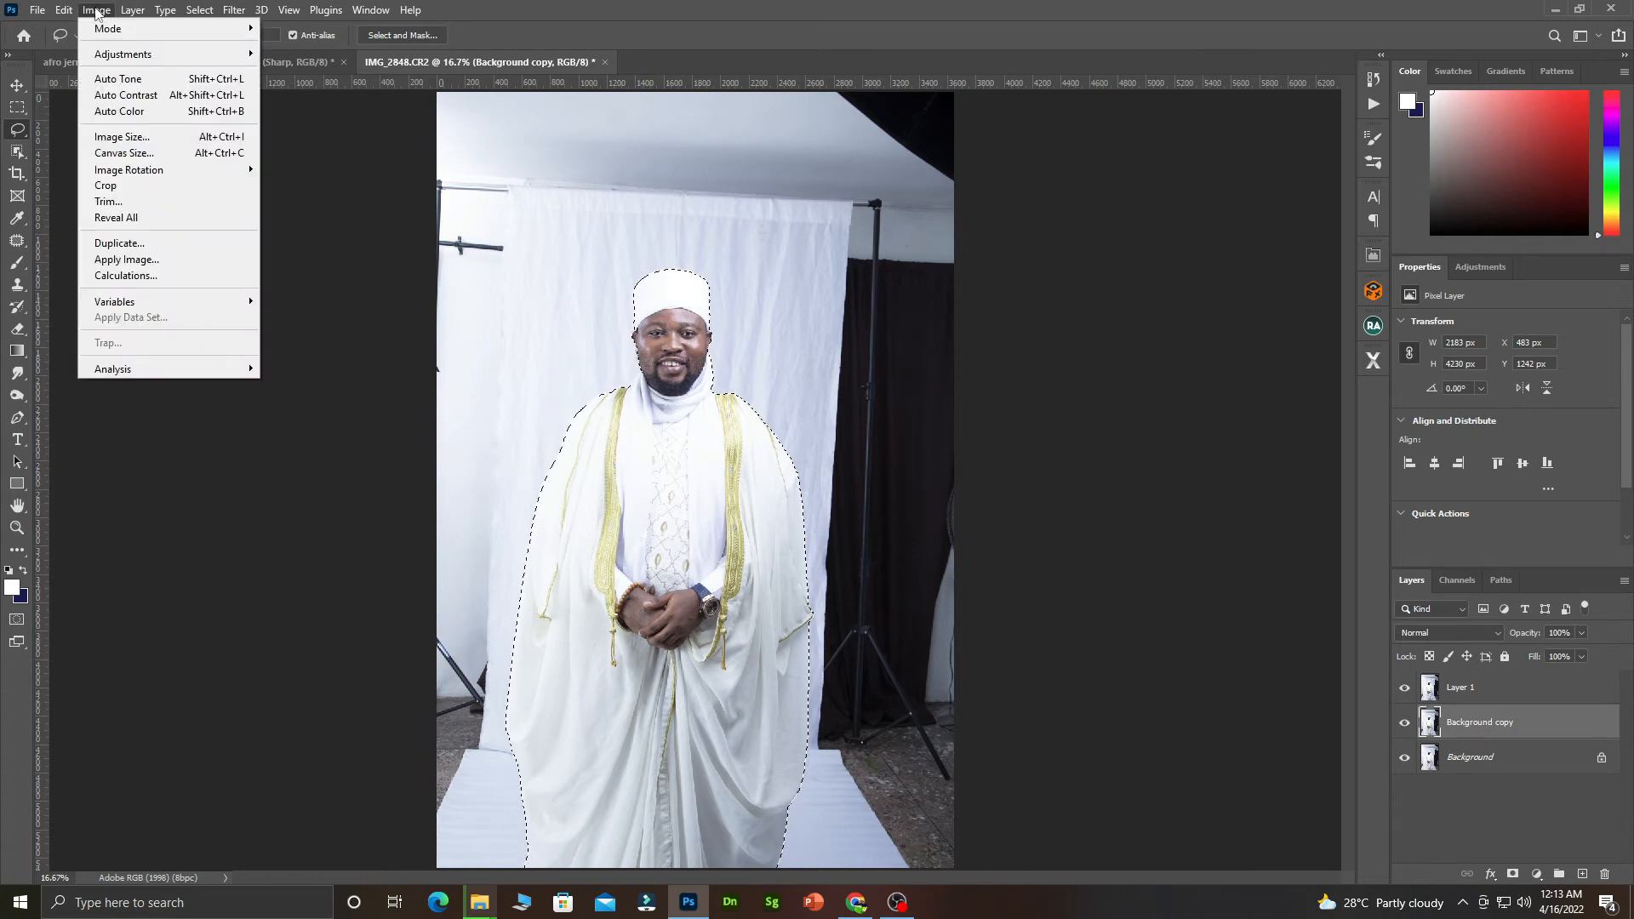
mouse_move(64, 10)
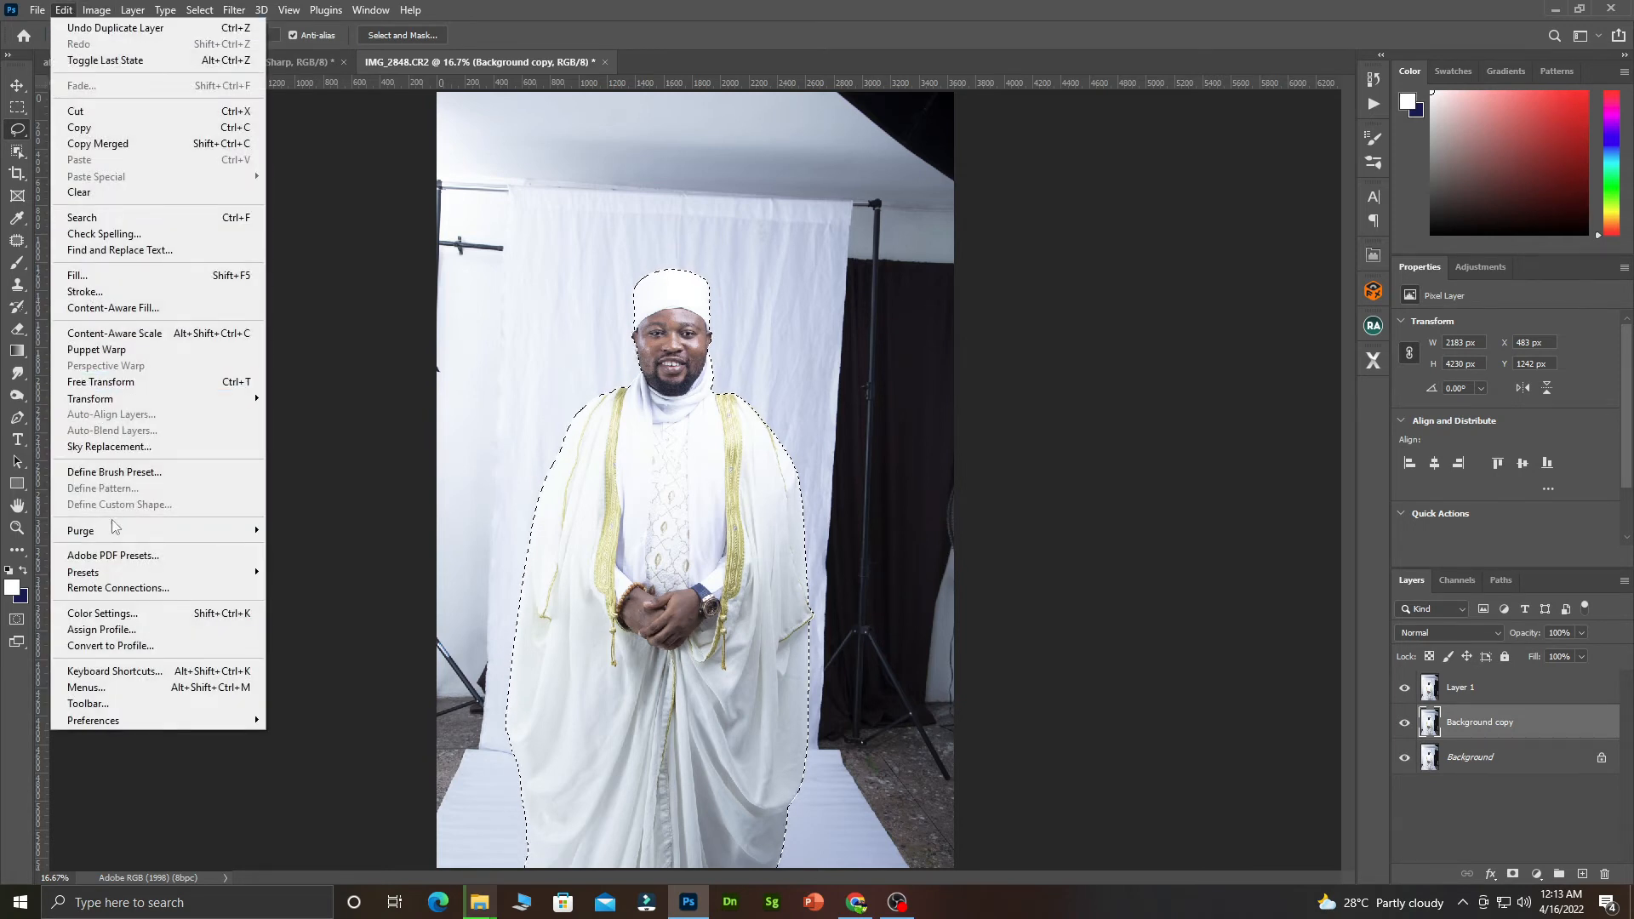
click(124, 310)
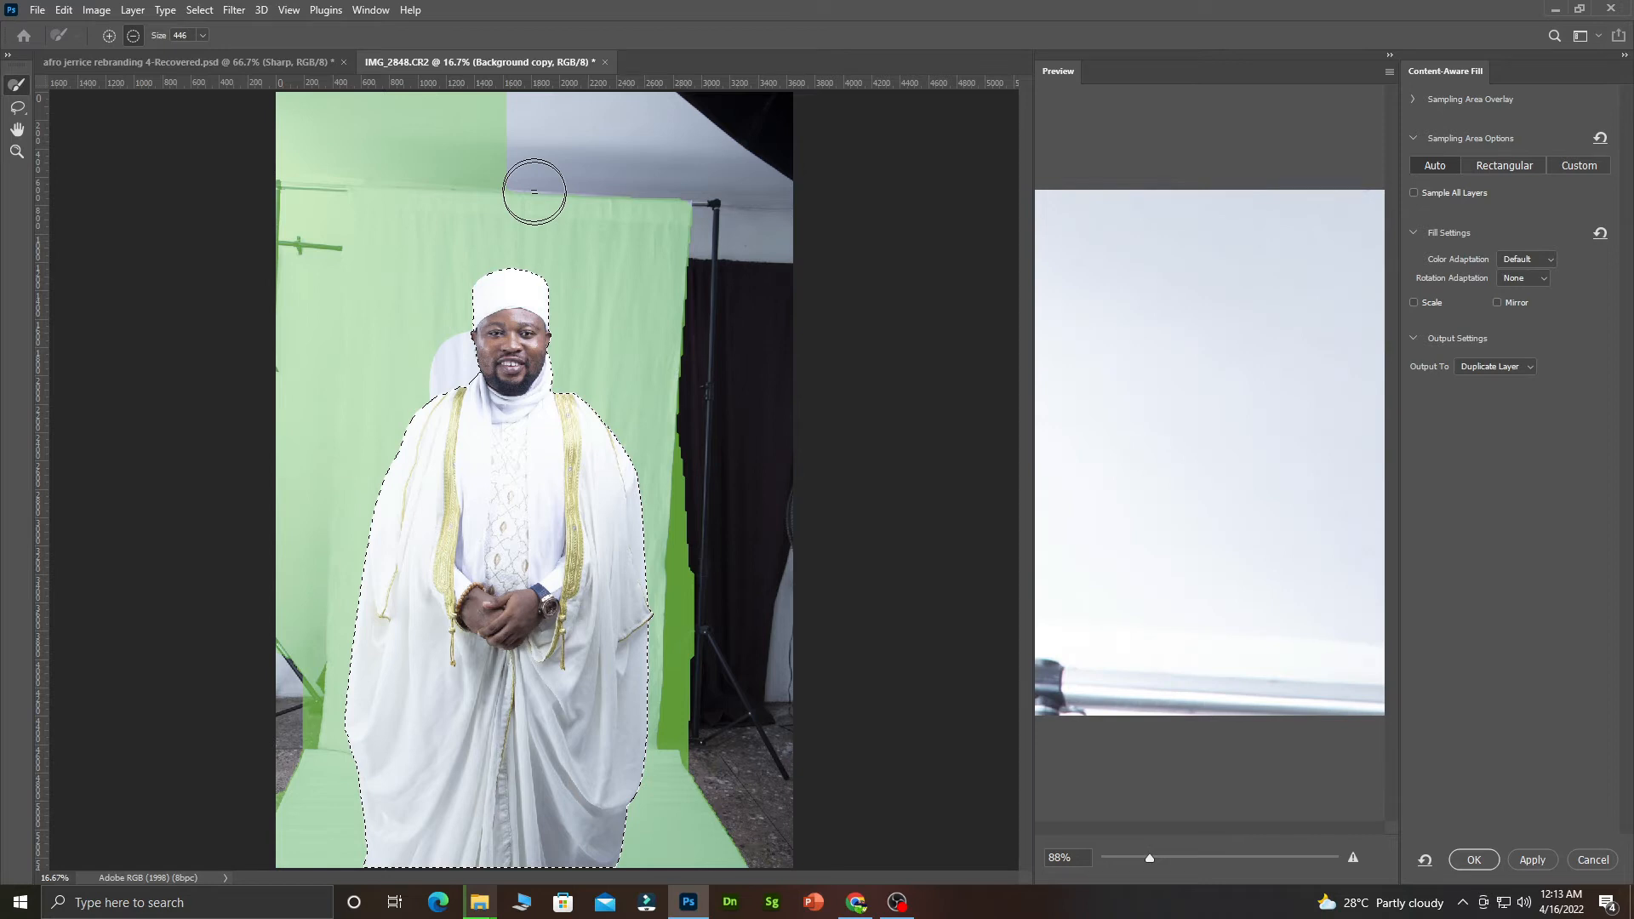
drag(534, 192, 278, 192)
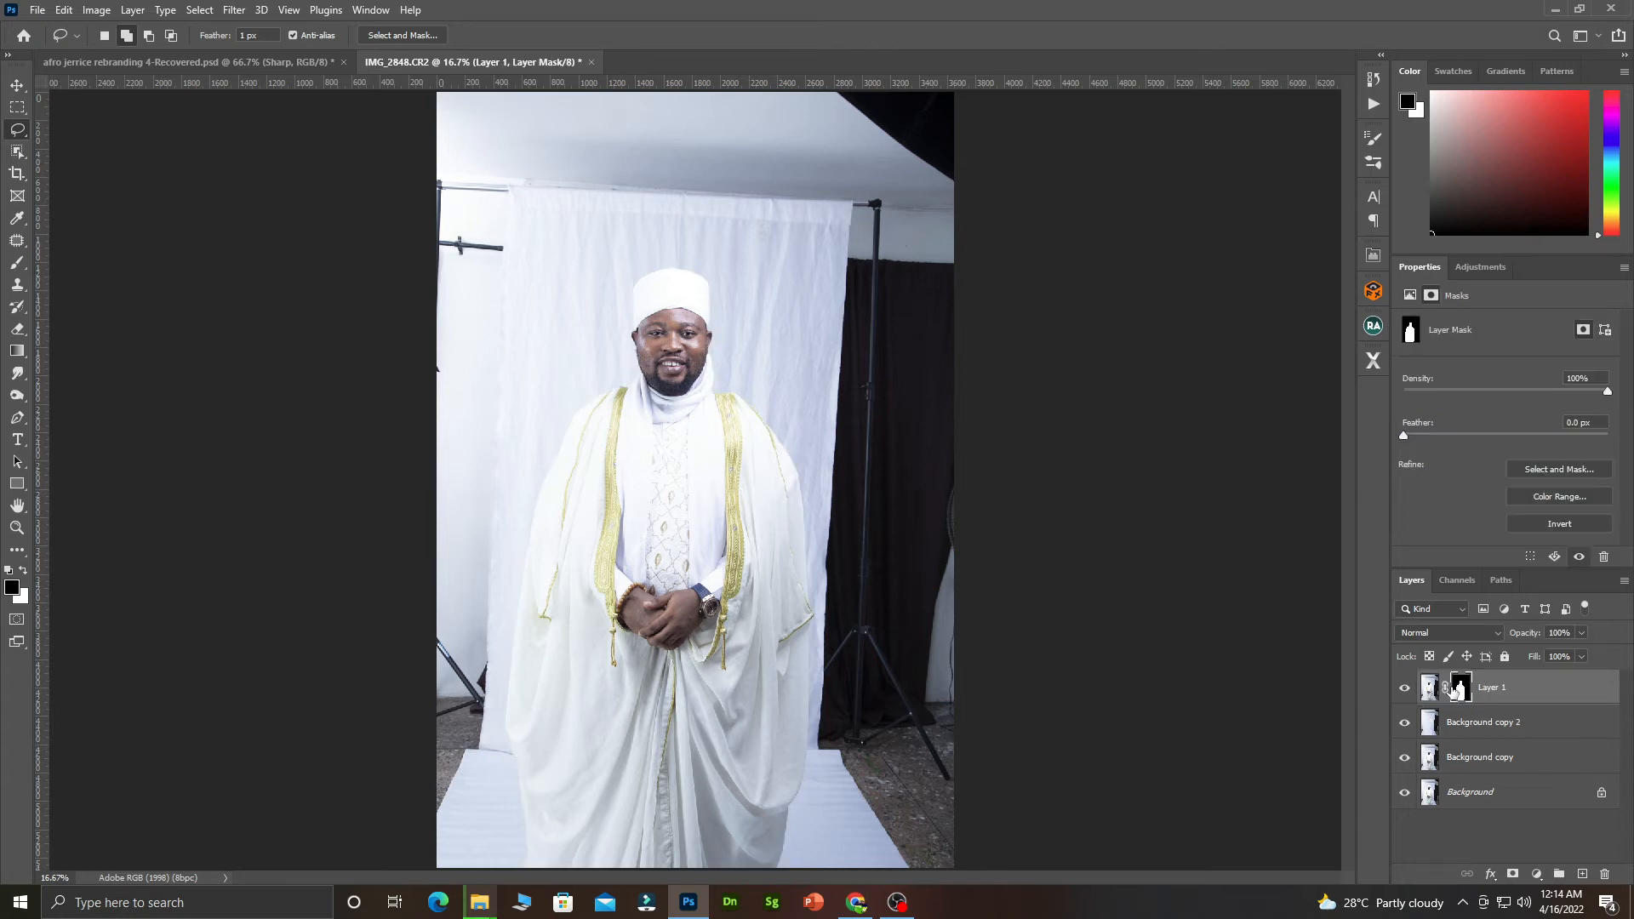
Step: Compare the portrait with and without the masked man by toggling Layer 1's visibility, leaving the layer shown
click(1405, 689)
click(1405, 688)
click(1405, 688)
click(1405, 688)
click(1405, 688)
click(1405, 688)
click(1405, 688)
click(1405, 689)
click(1405, 688)
click(1405, 688)
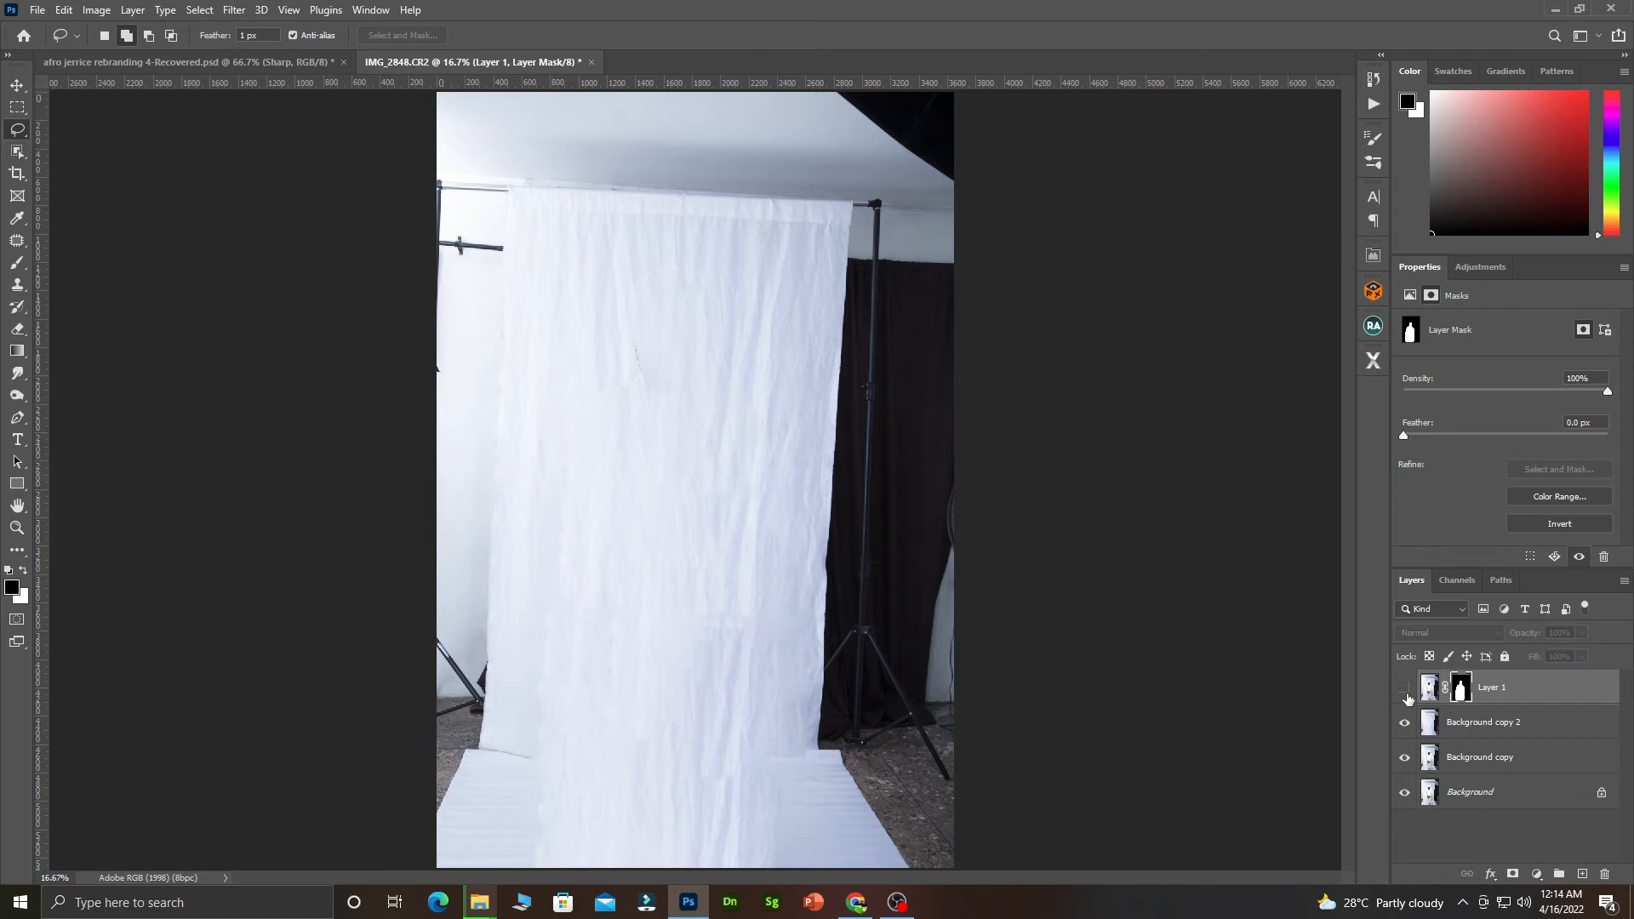
click(1405, 688)
click(1405, 688)
click(1398, 686)
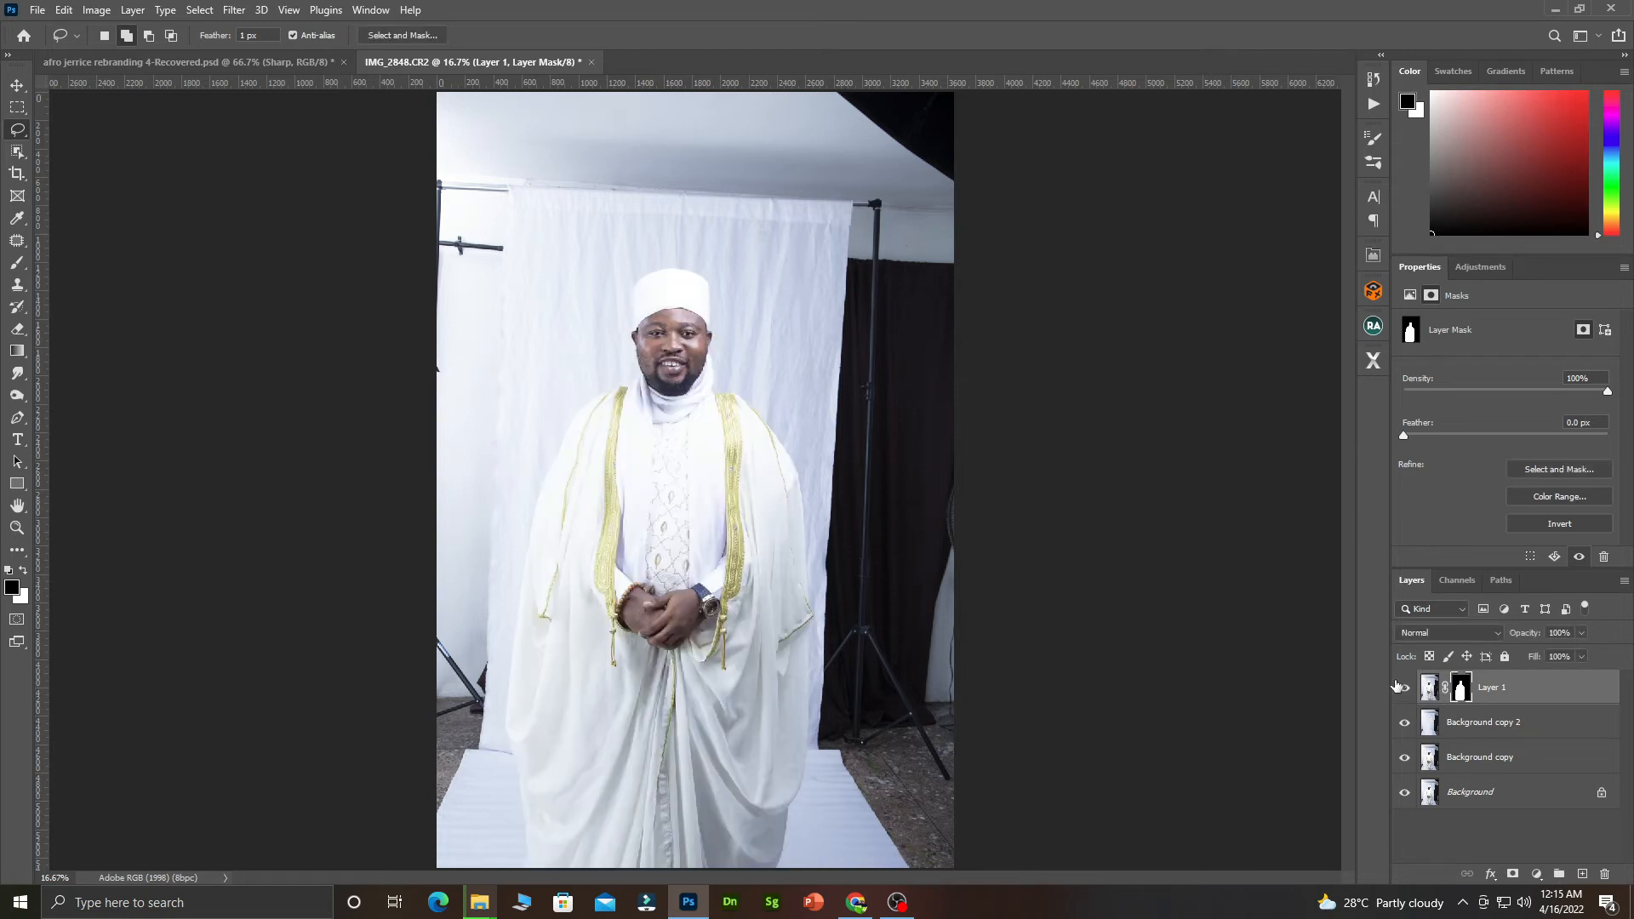
click(1397, 686)
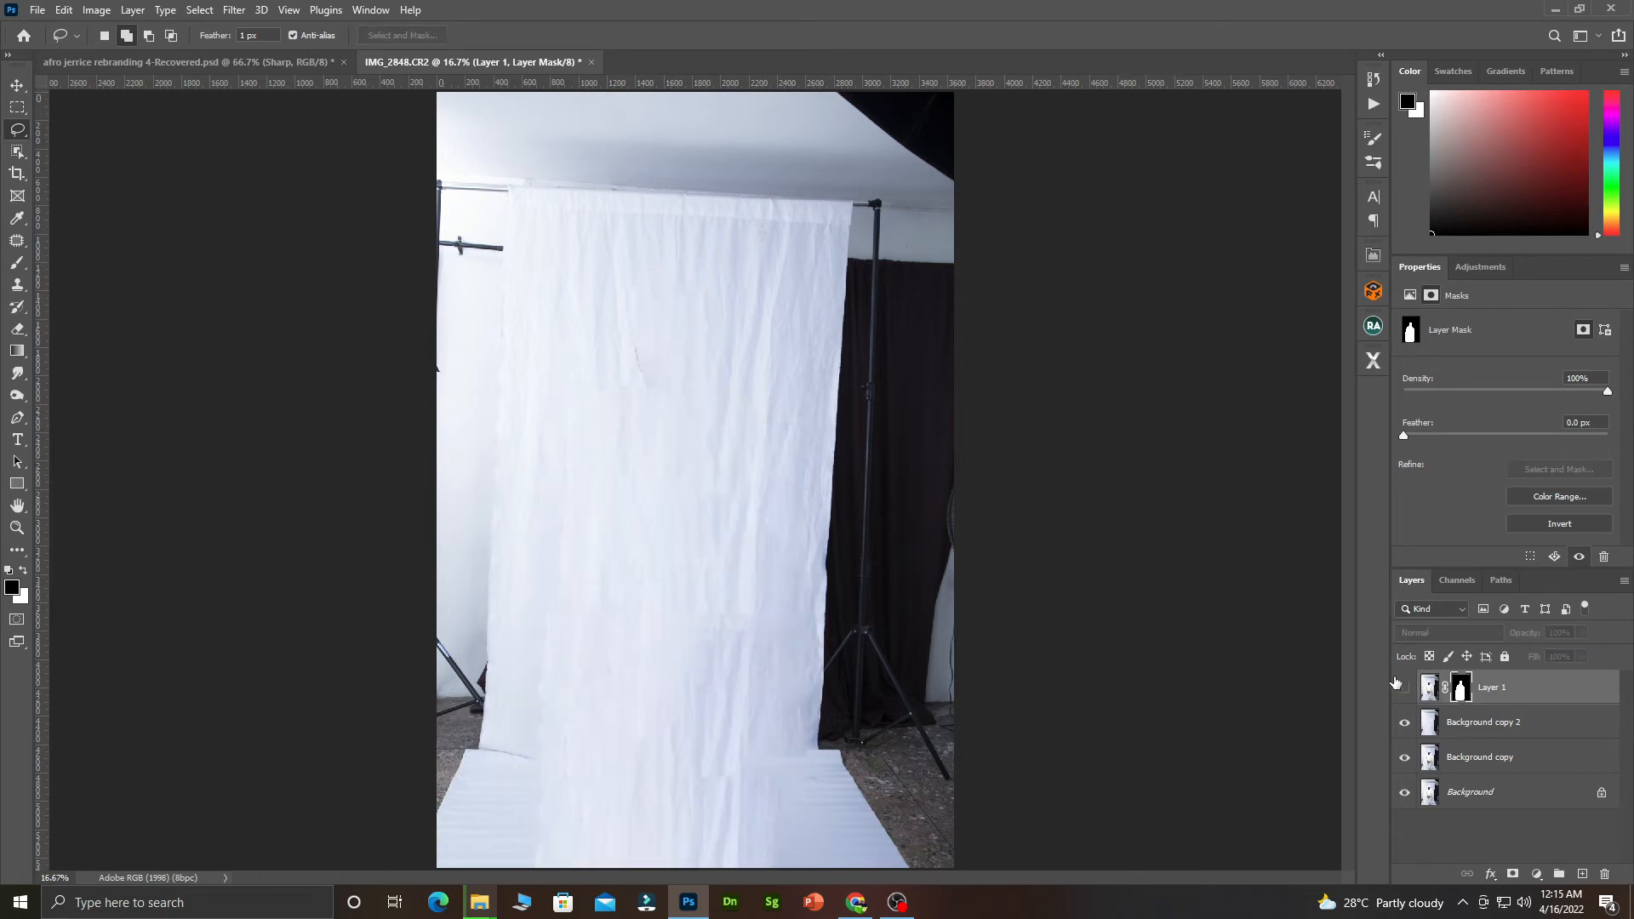
click(1398, 685)
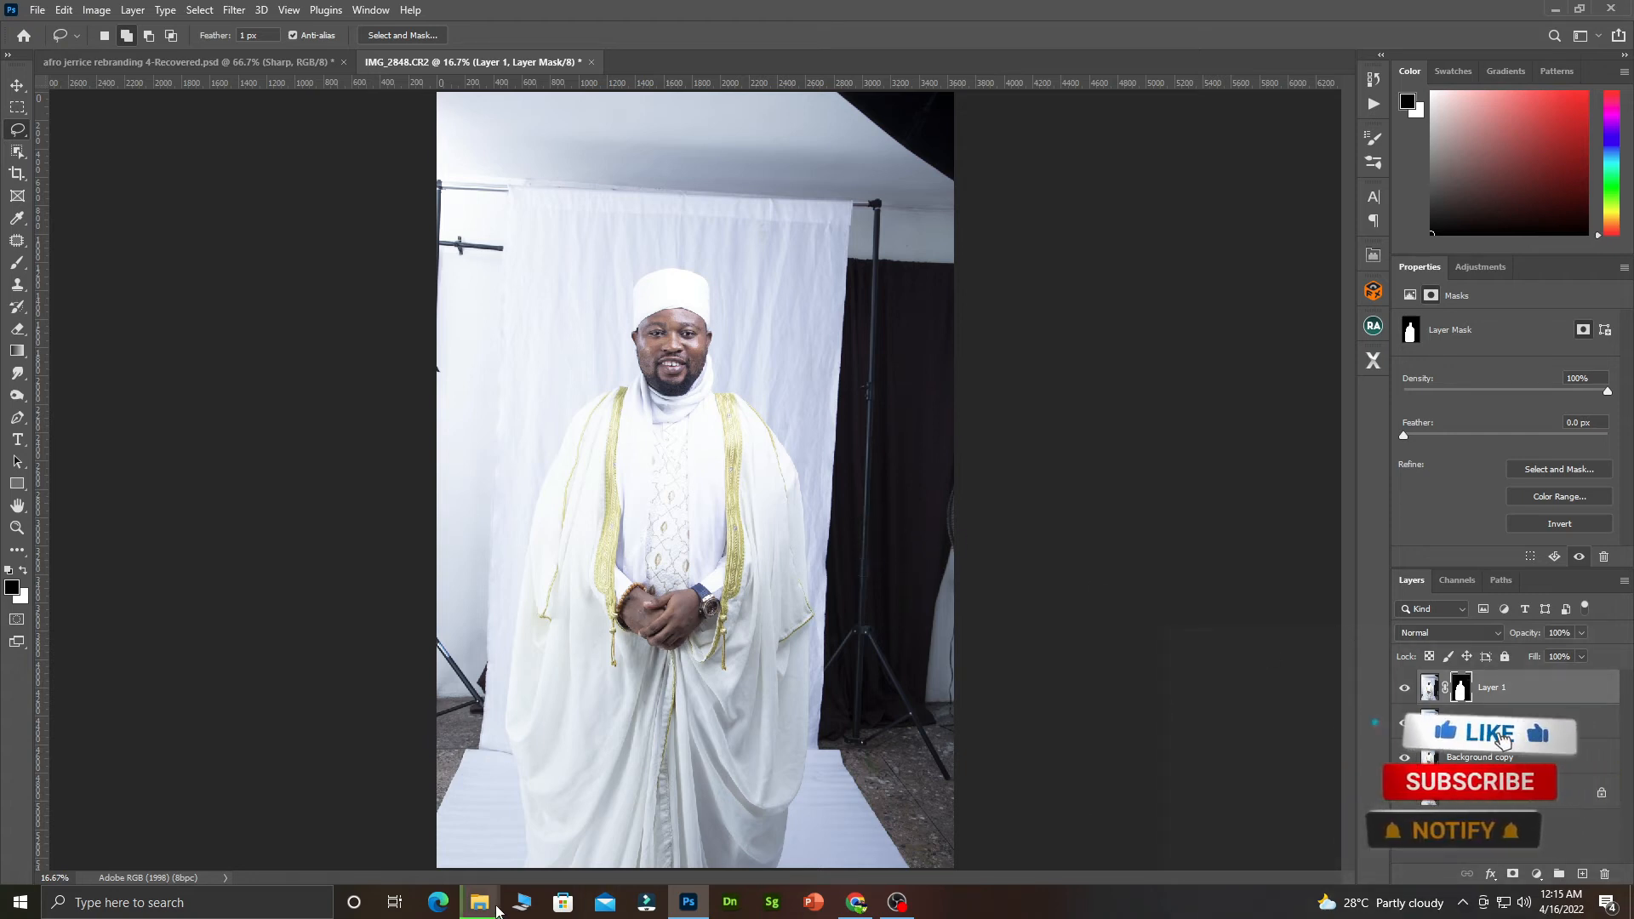
Step: Switch to the backdrop folder in File Explorer and place the grey mottled backdrop 296f34db1df565f0b8f40f7fa23bca6c into the portrait document in Photoshop
mouse_move(479, 902)
click(357, 851)
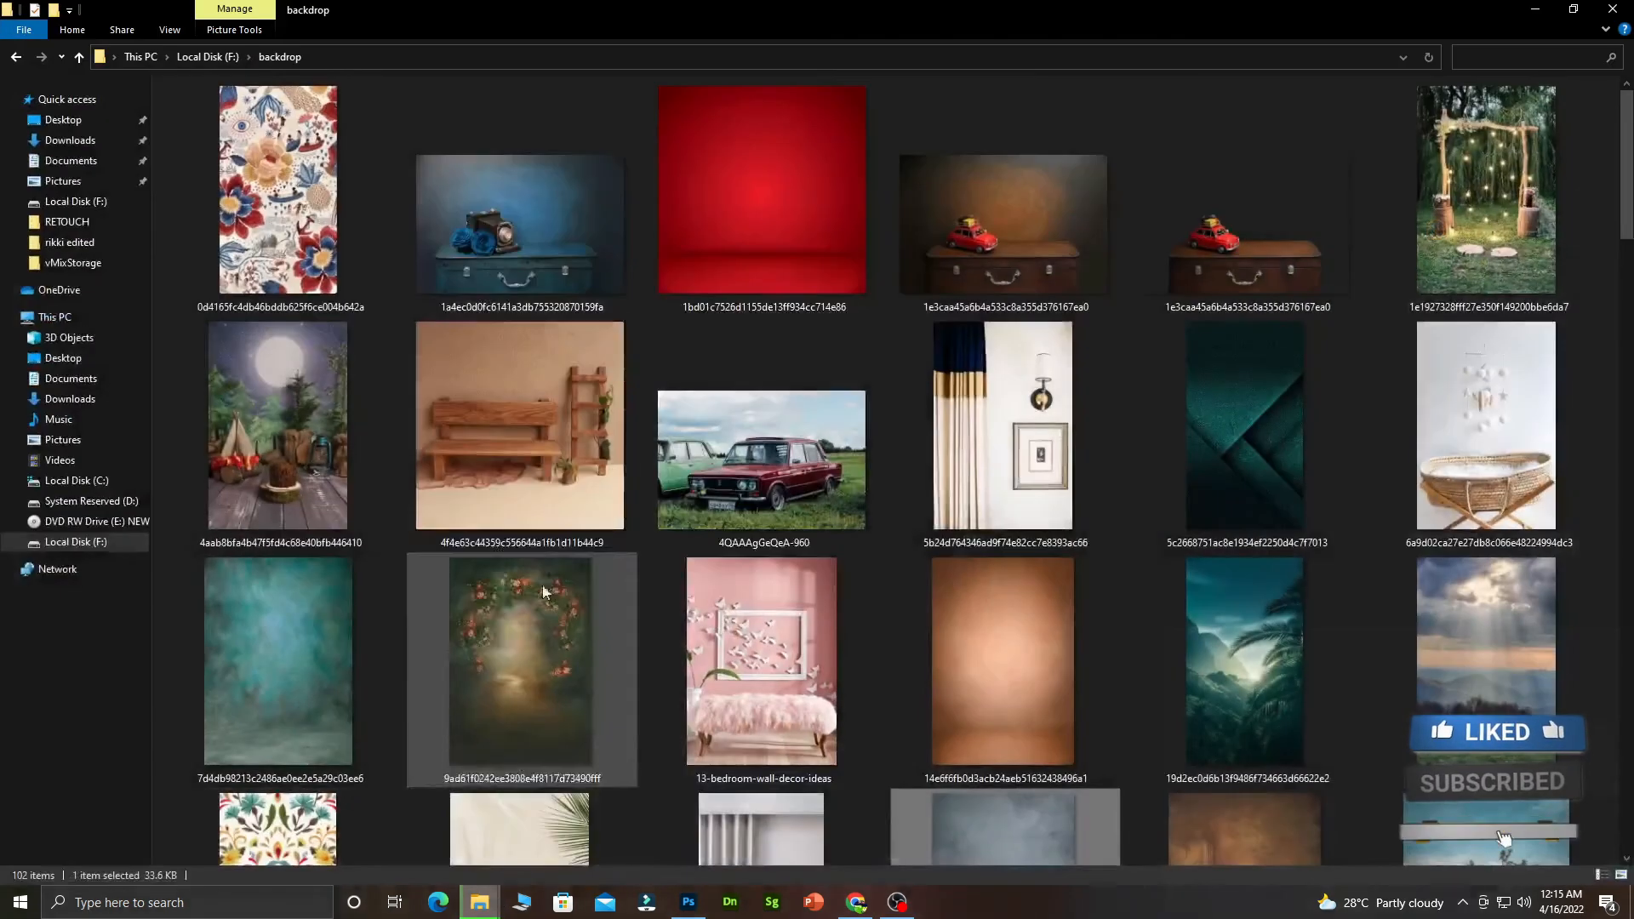
scroll(511, 629, down, 3)
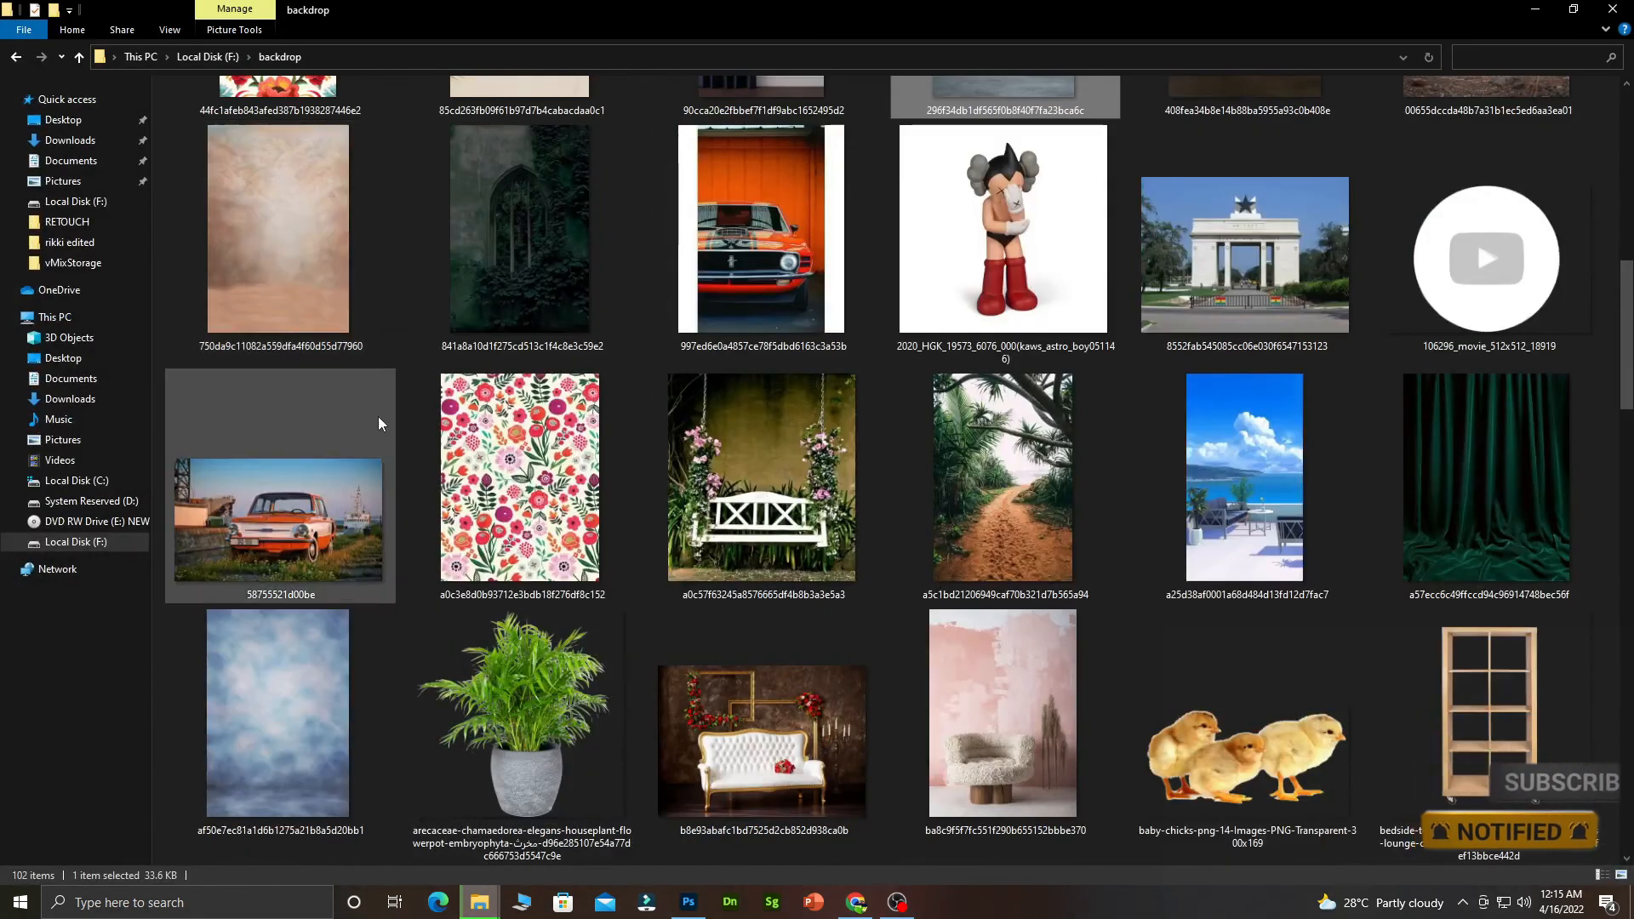
scroll(371, 584, down, 5)
scroll(343, 383, up, 5)
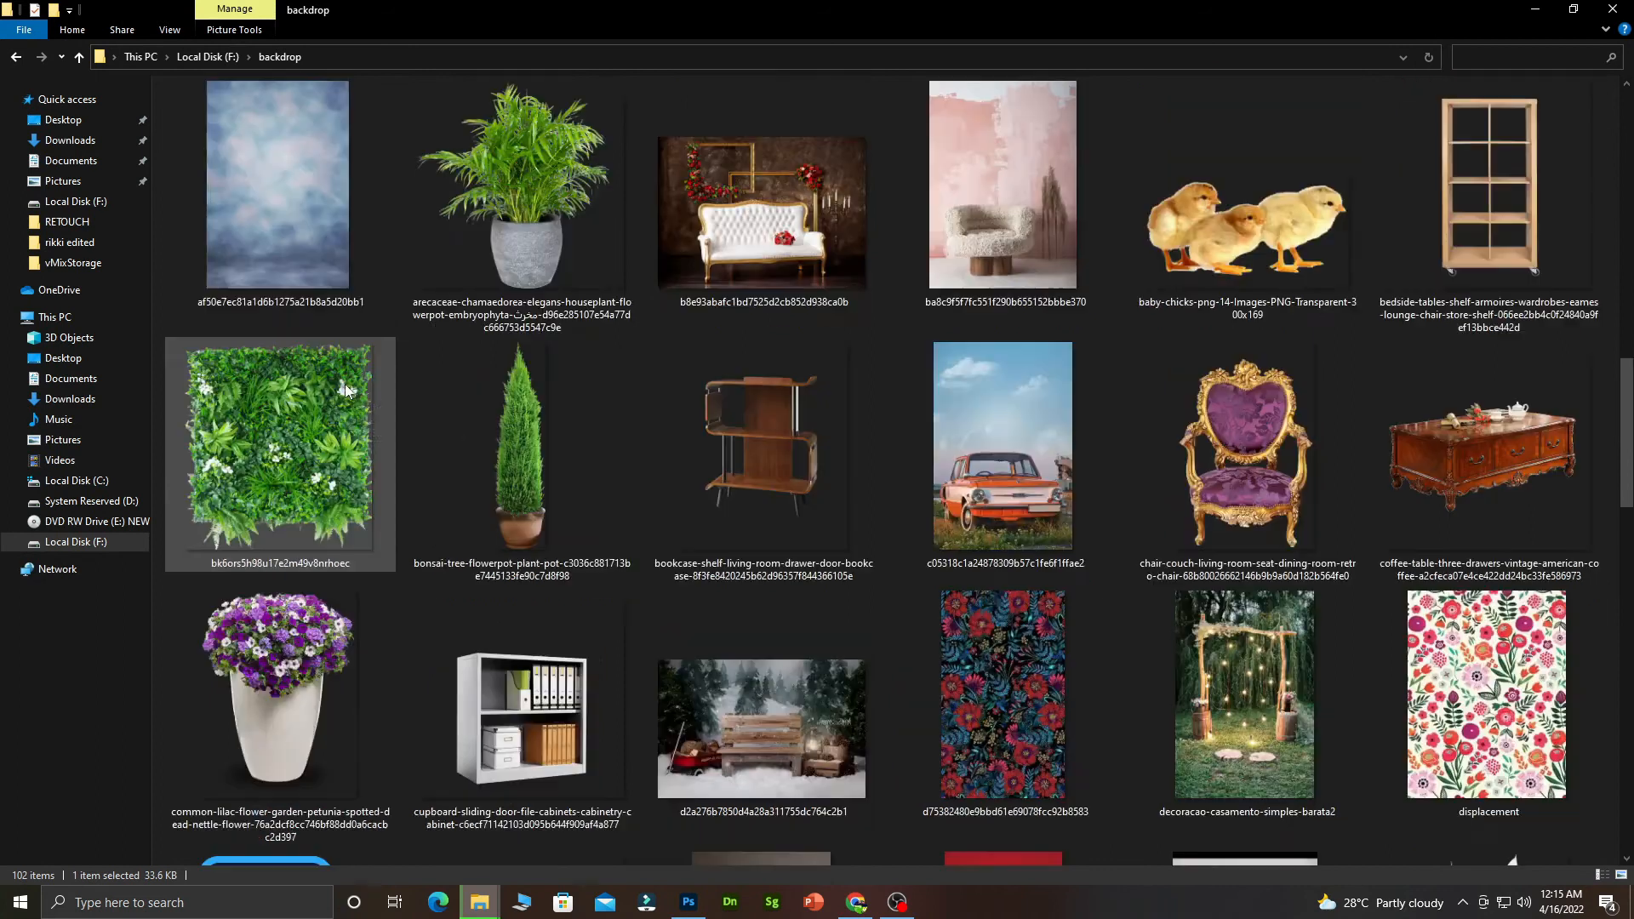
scroll(345, 384, up, 5)
scroll(937, 461, up, 8)
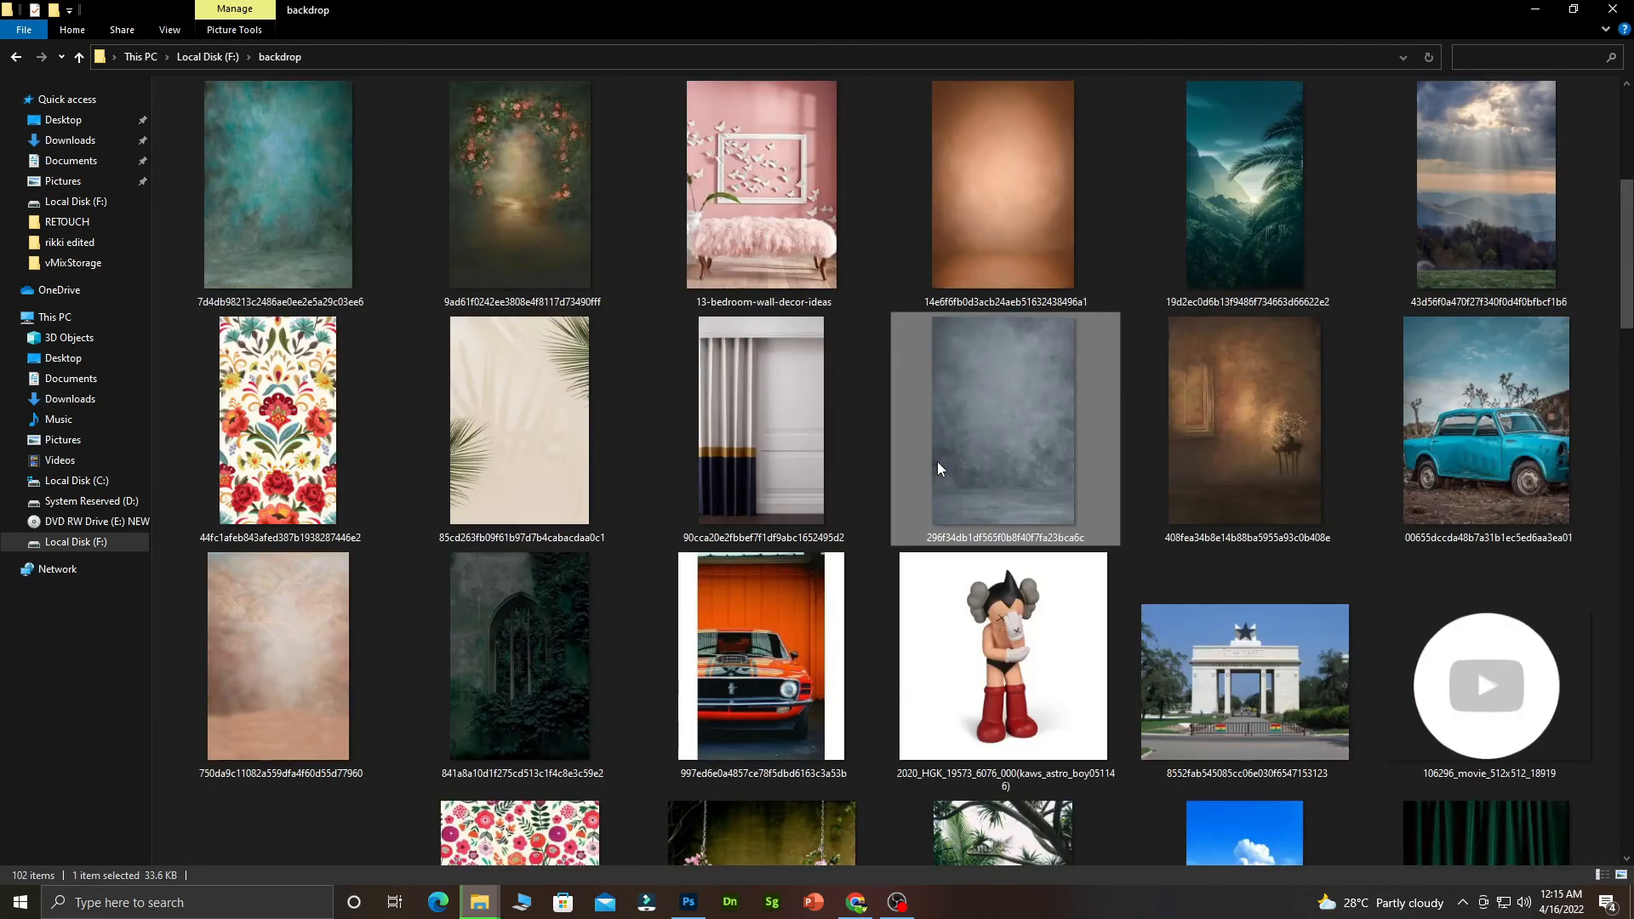
scroll(937, 462, down, 4)
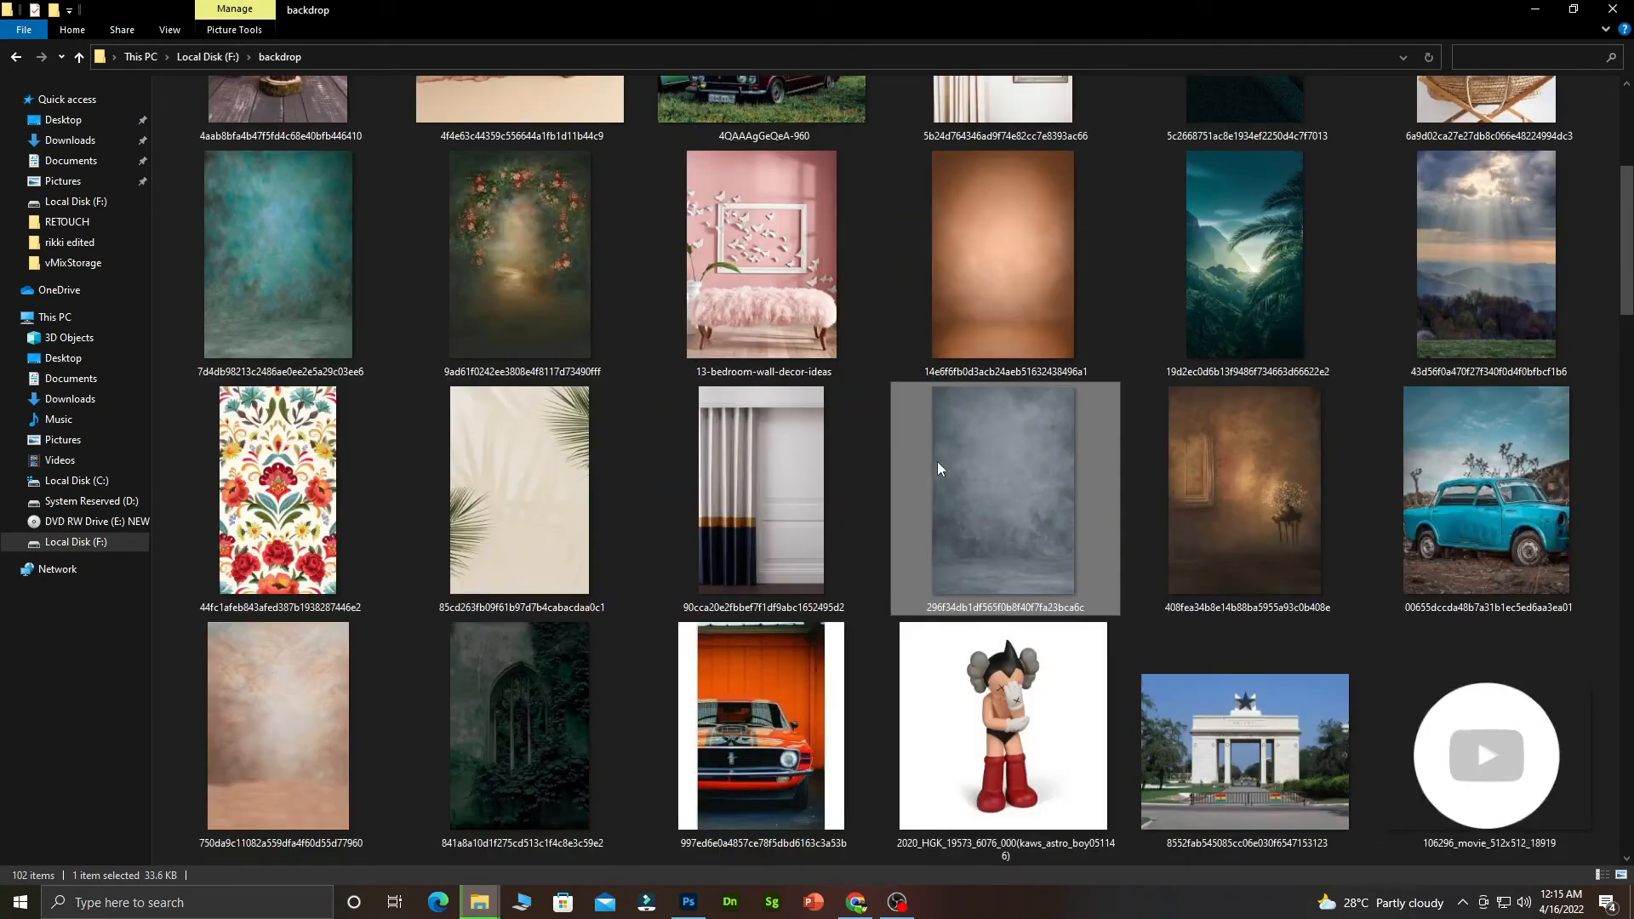
scroll(931, 463, up, 4)
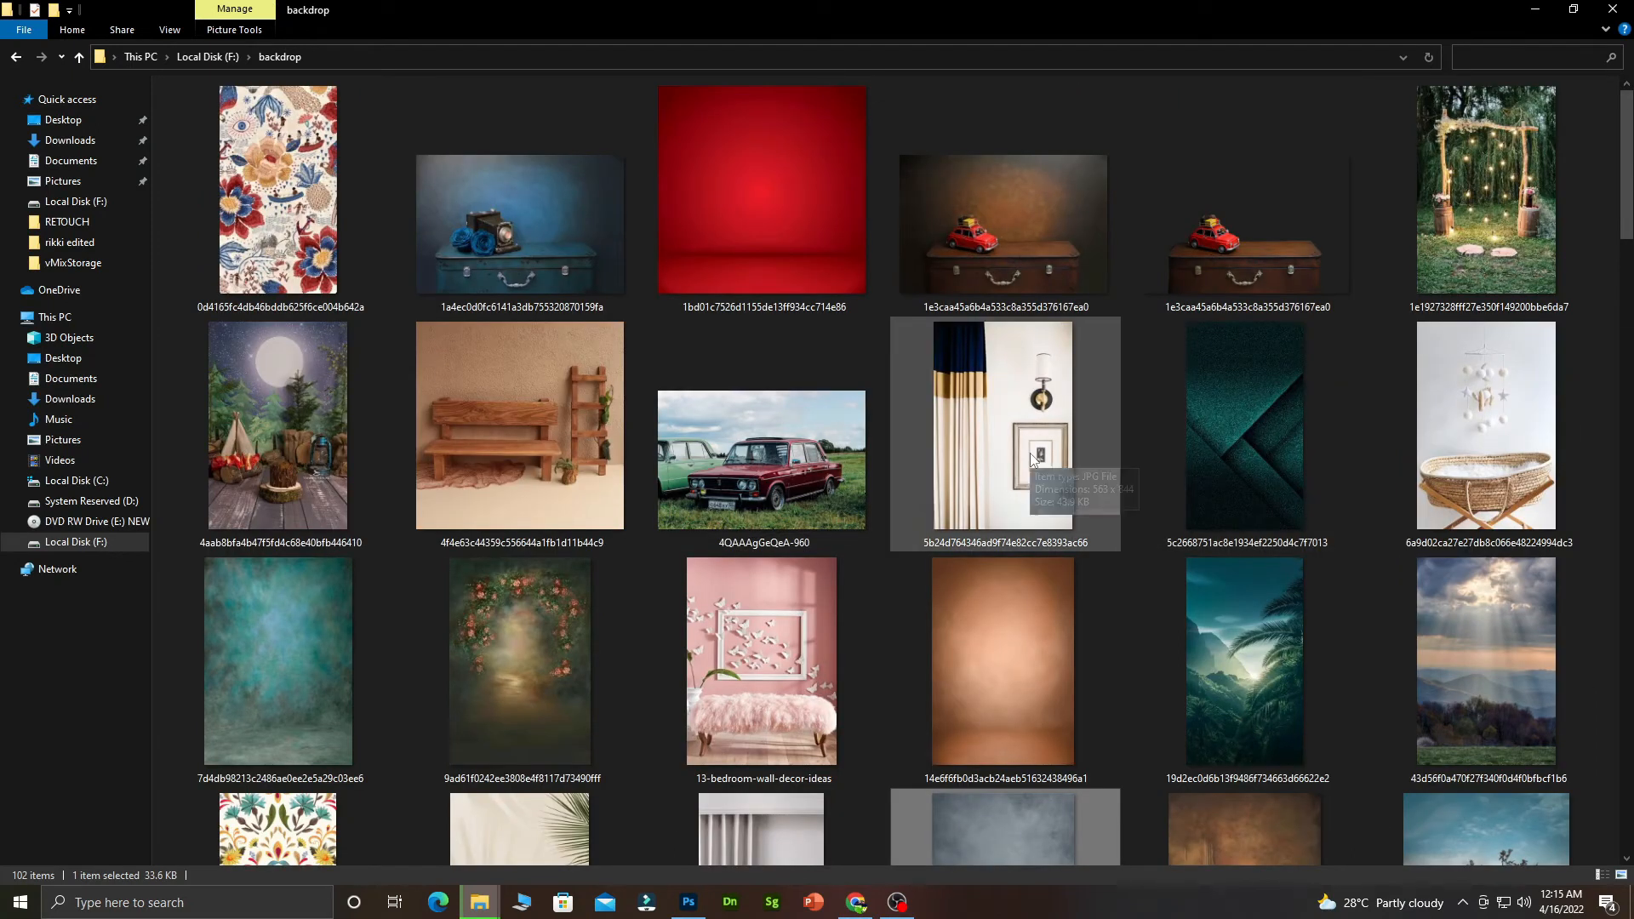
scroll(1030, 452, down, 4)
drag(993, 562, 674, 504)
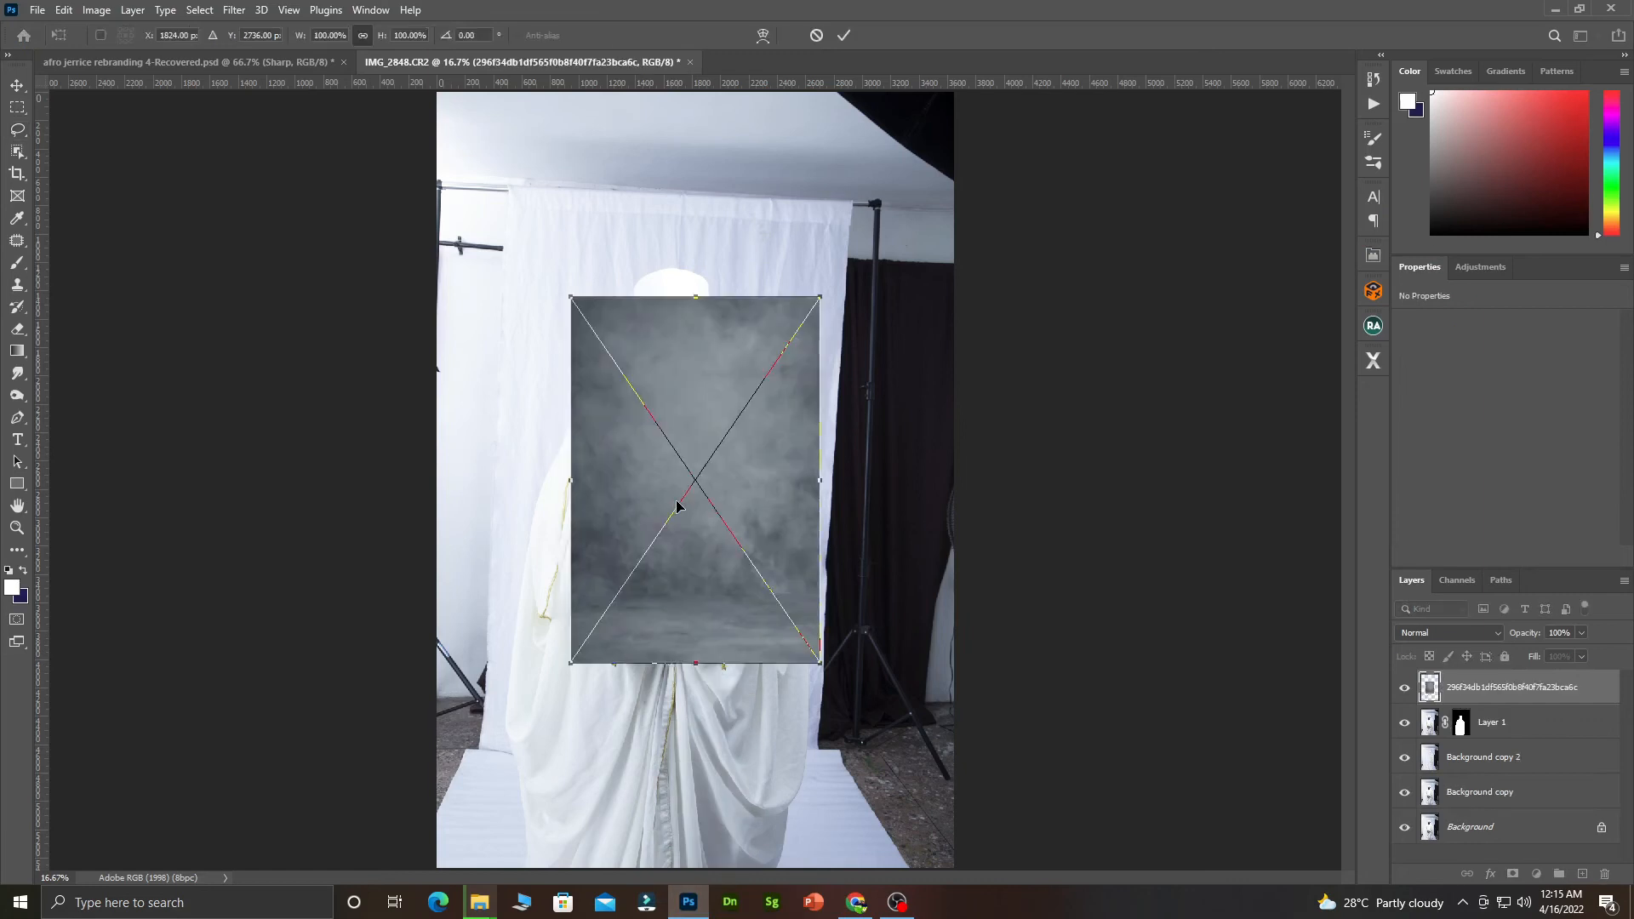
Step: Scale the placed grey backdrop to about 213% so it covers the canvas, and move its layer directly below Layer 1
drag(567, 294, 429, 91)
drag(817, 662, 951, 870)
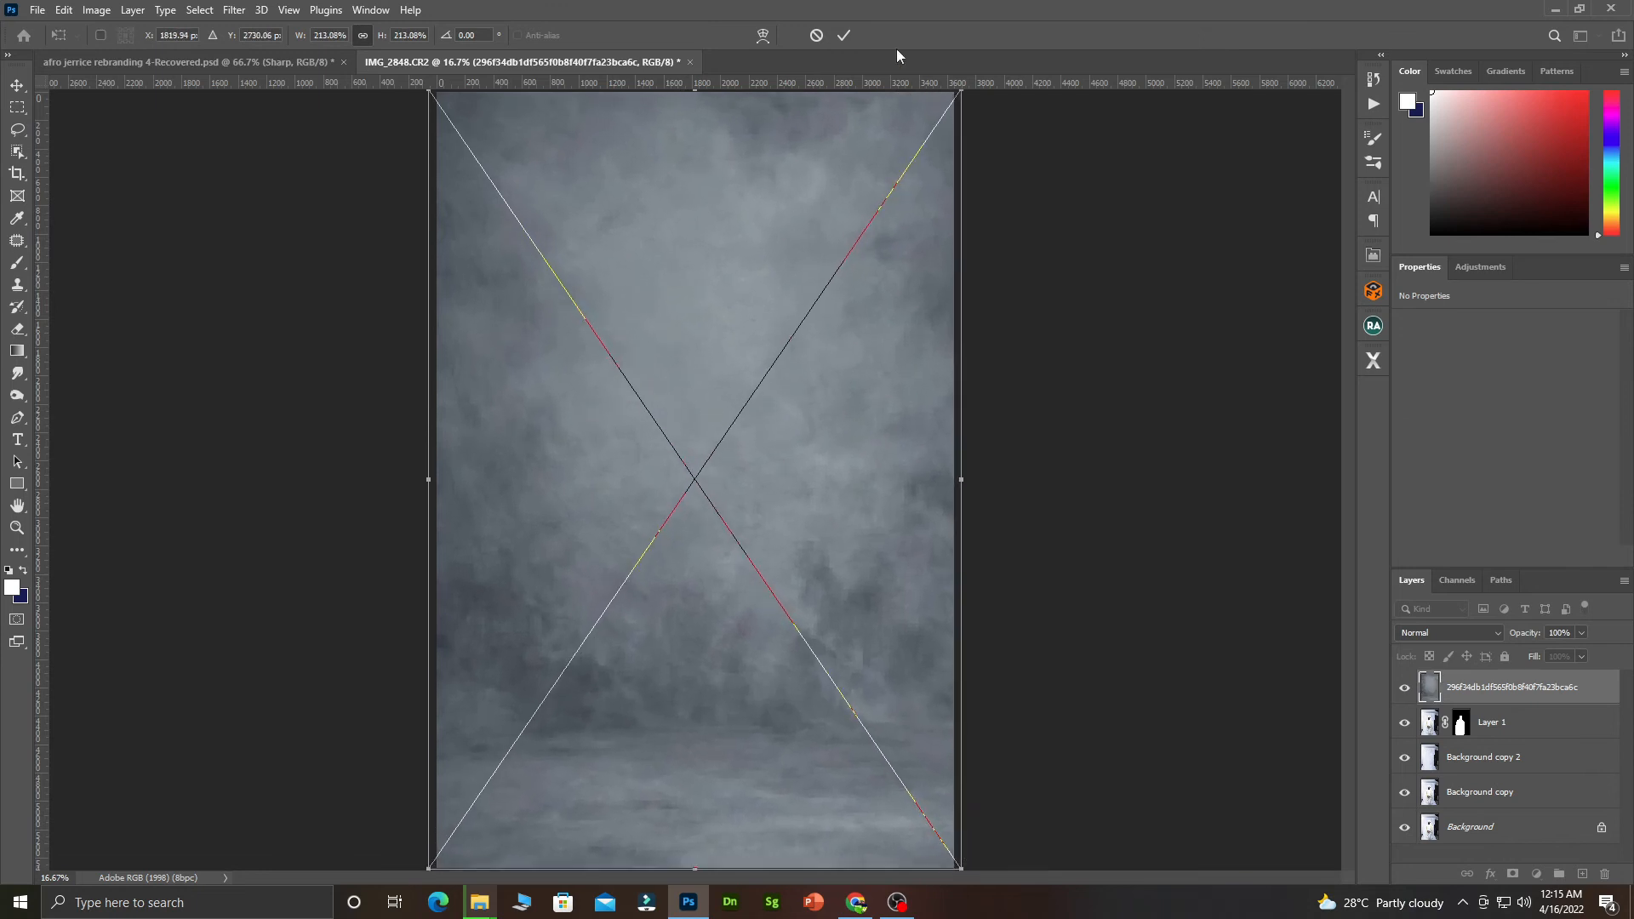
click(841, 35)
drag(1482, 694, 1482, 731)
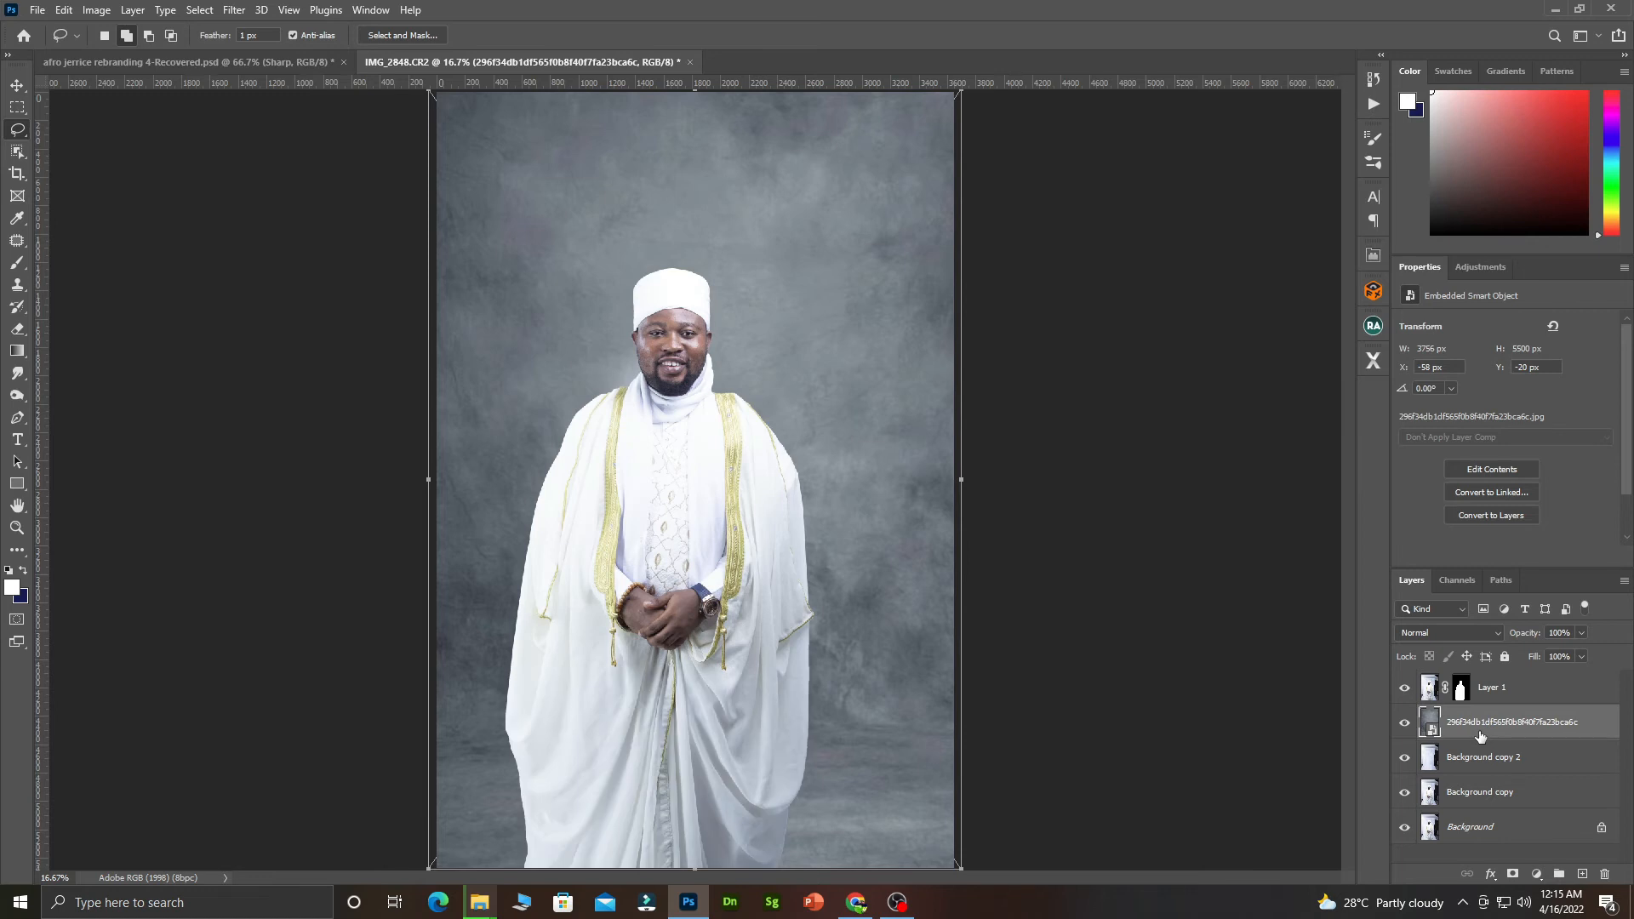
Step: Move the cut-out man on Layer 1 sideways to the middle of the canvas, at about X 174 px and Y 8 px
click(17, 85)
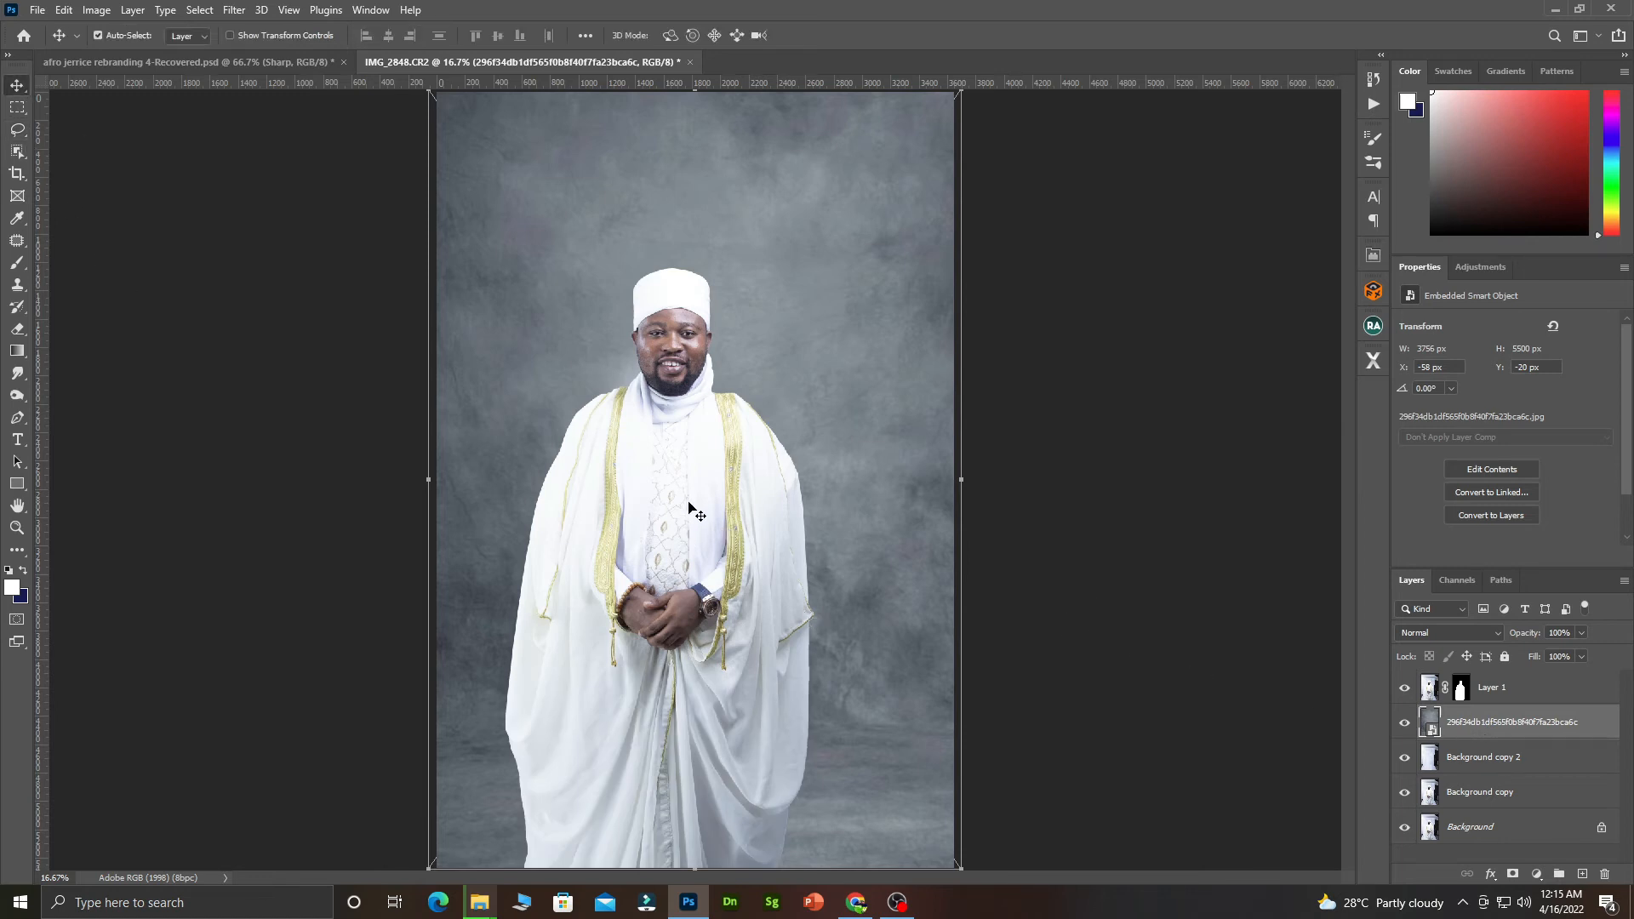
drag(675, 504, 697, 502)
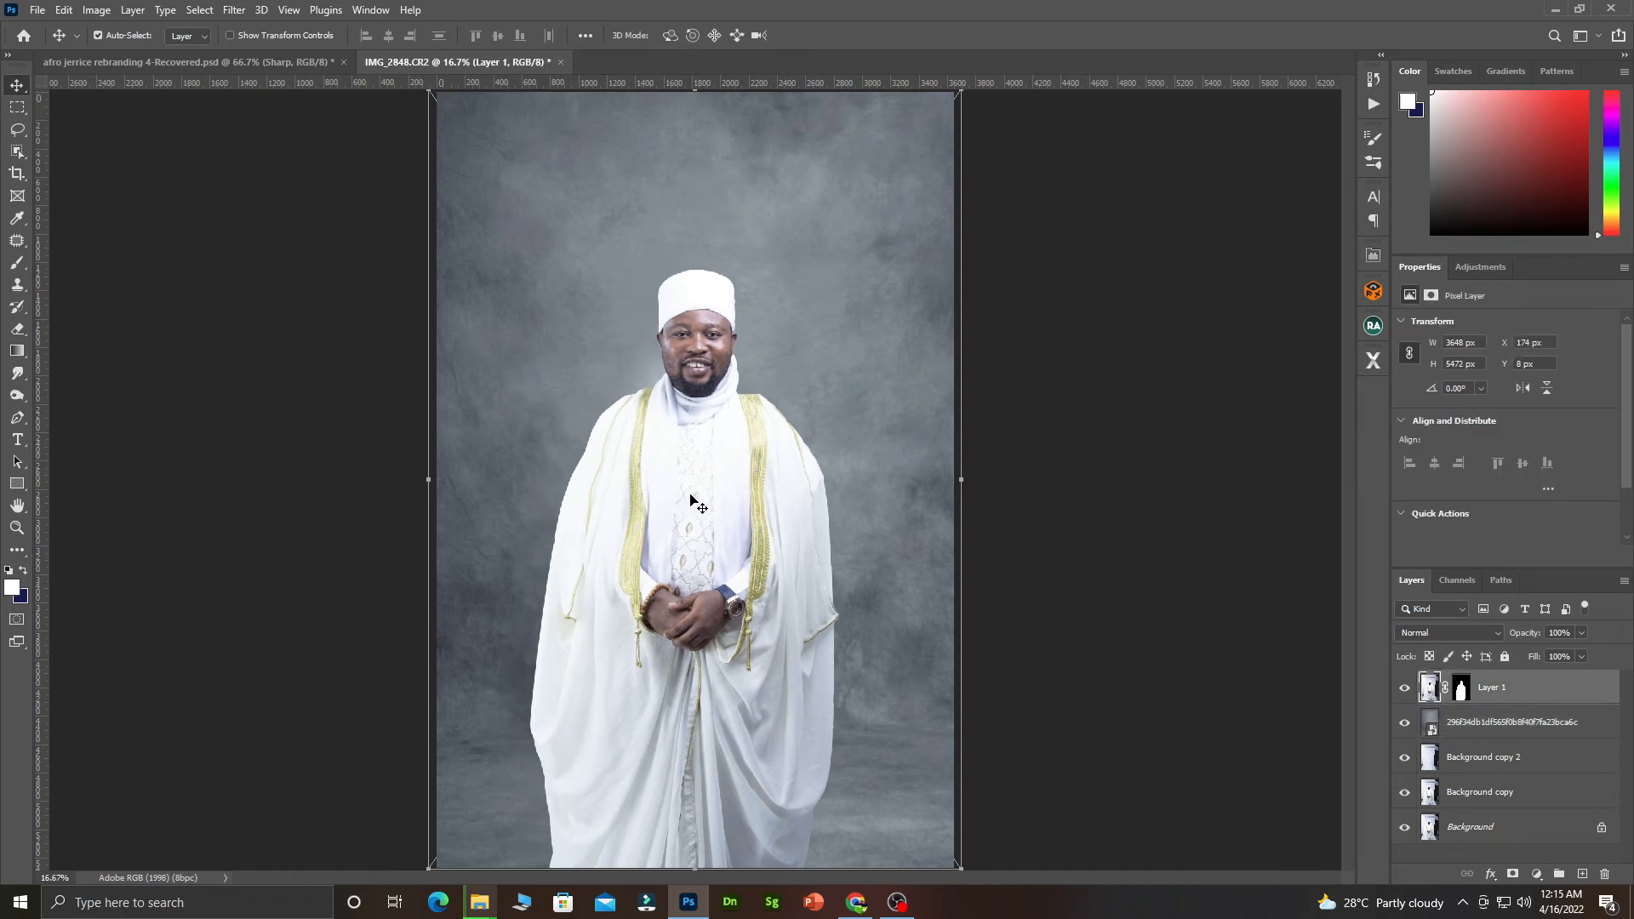
key(ctrl)
key(ctrl+minus)
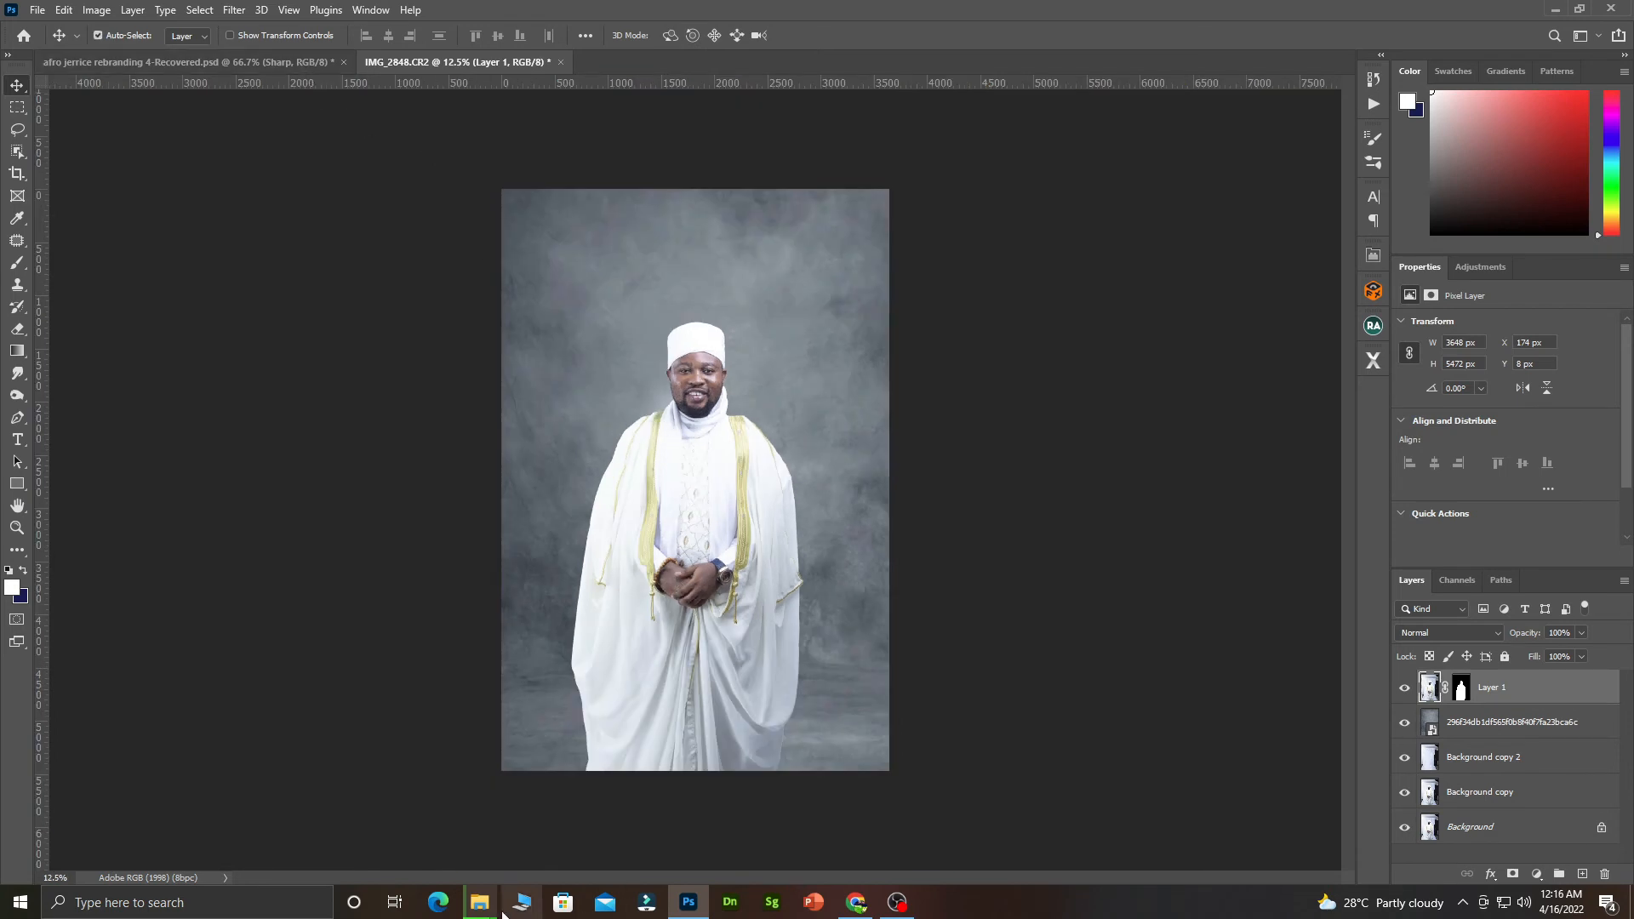
Step: Switch to the backdrop folder in File Explorer and place the tan cloudy backdrop 750da9c11082a559dfa4f60d55d77960 into the portrait document in Photoshop
mouse_move(479, 900)
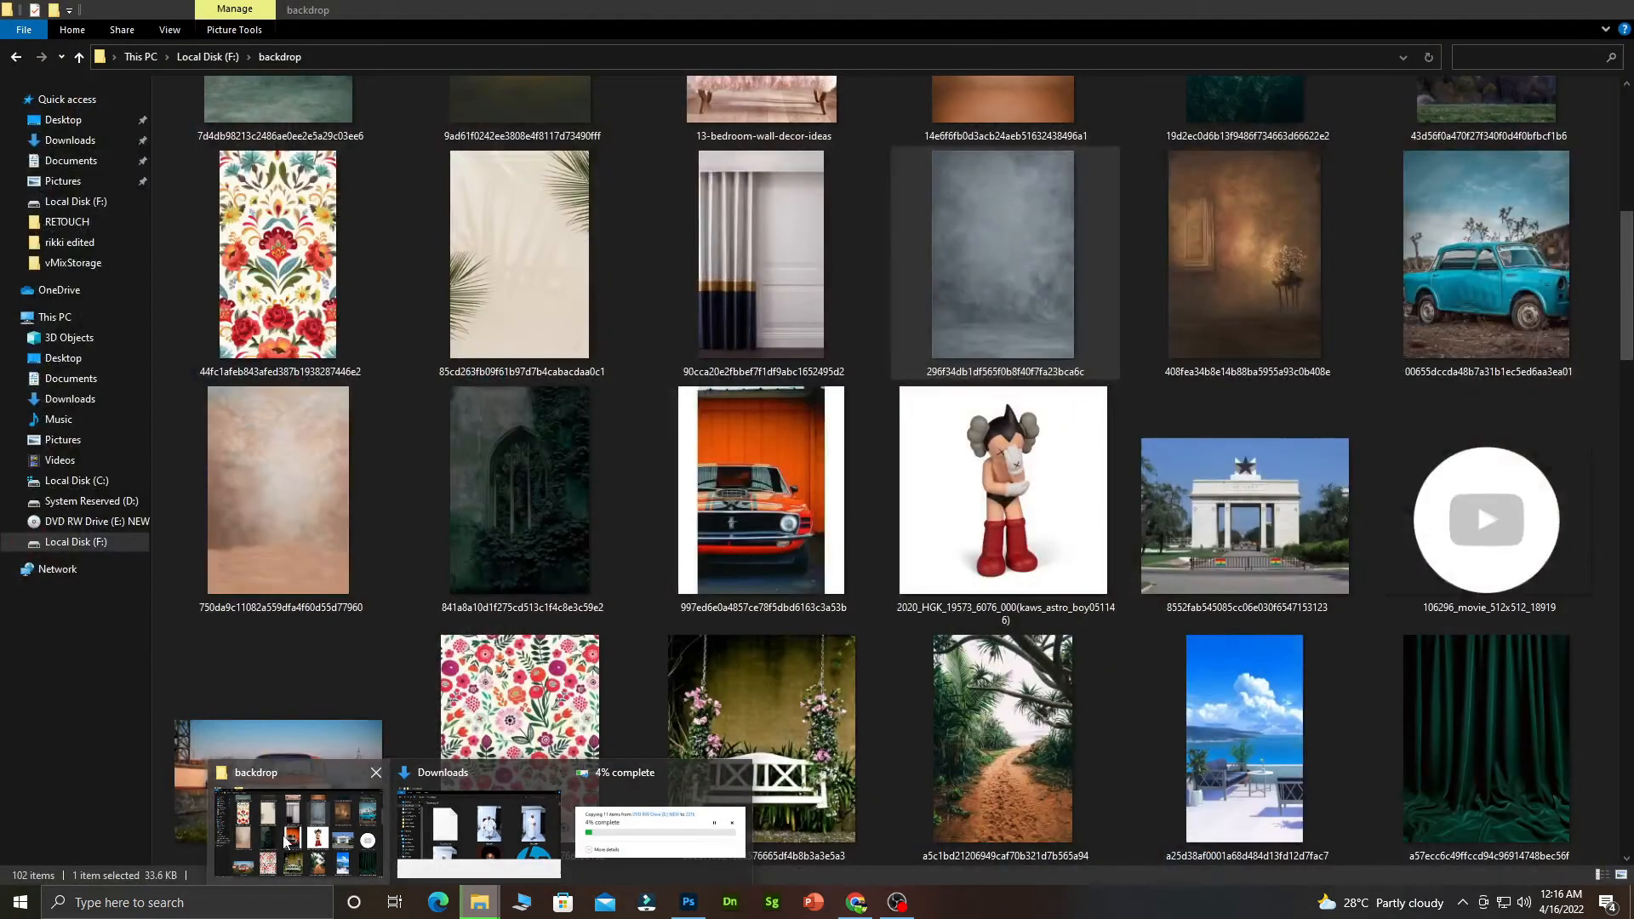
click(285, 838)
drag(297, 602, 665, 517)
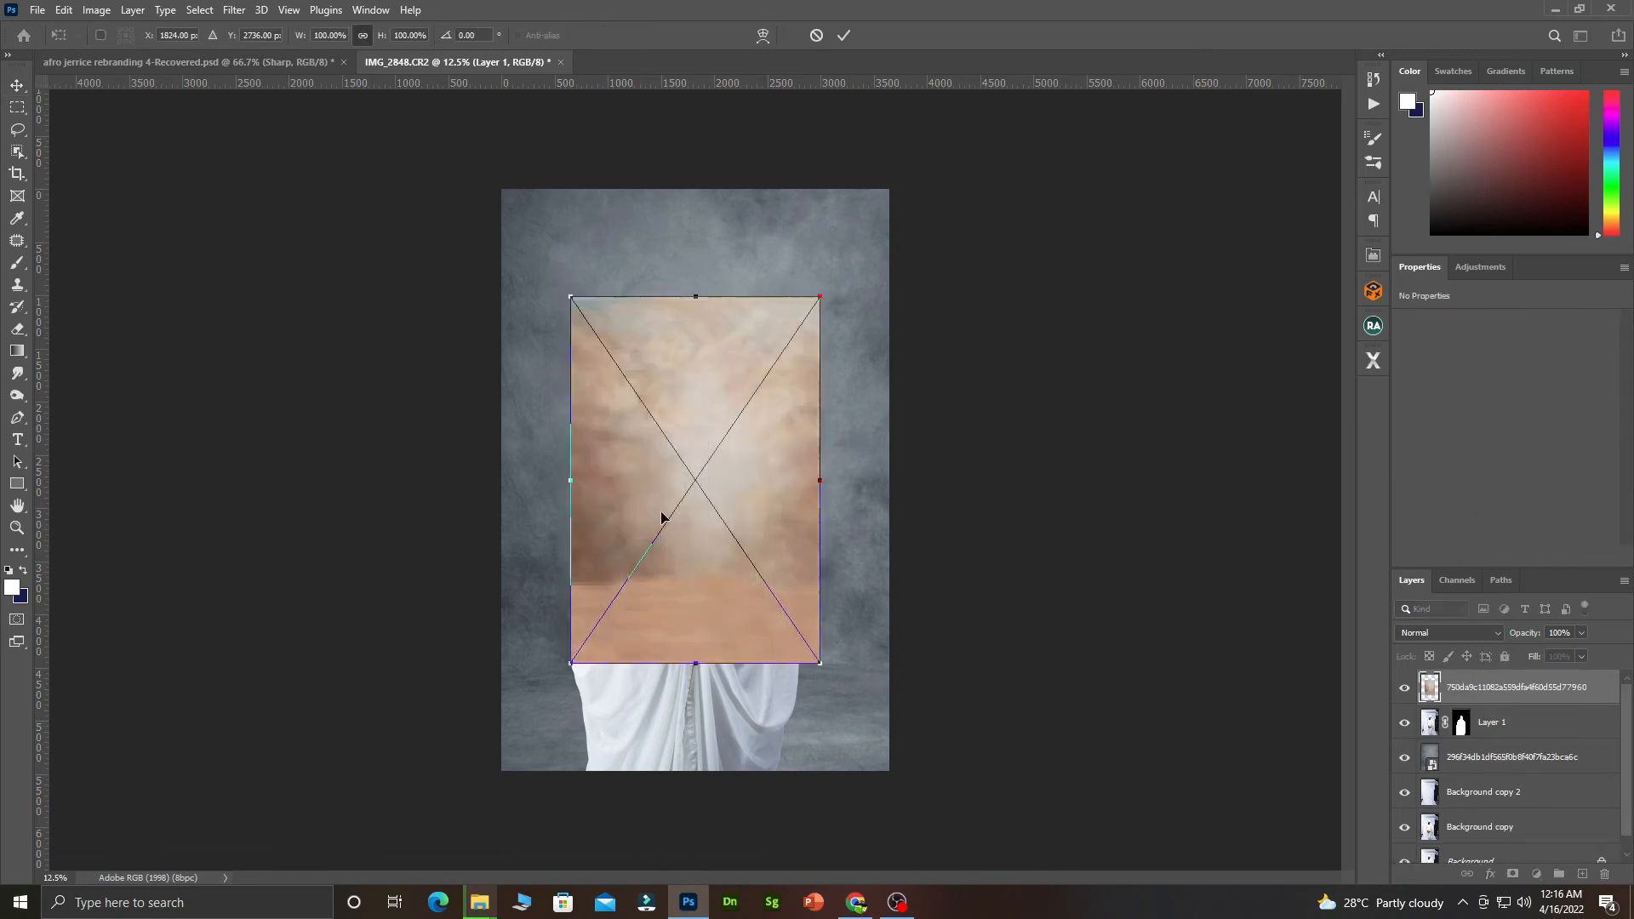
Step: Scale the placed tan backdrop to about 159% to cover the canvas, and move its layer directly below Layer 1
drag(570, 297, 508, 186)
drag(820, 663, 903, 766)
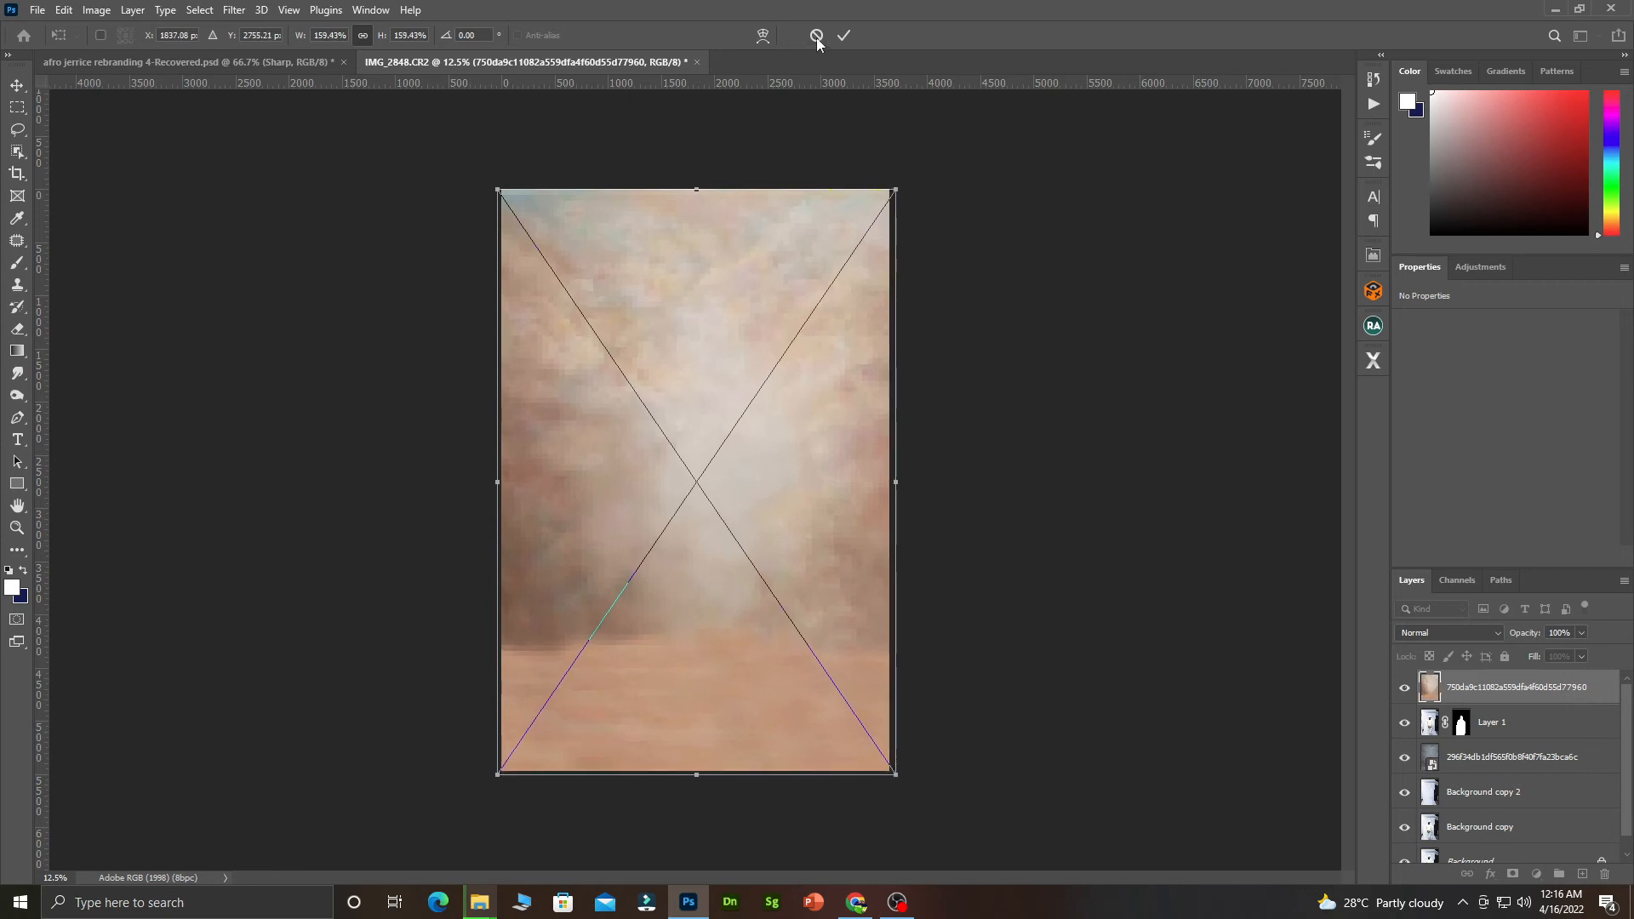
click(844, 35)
drag(1506, 691, 1504, 730)
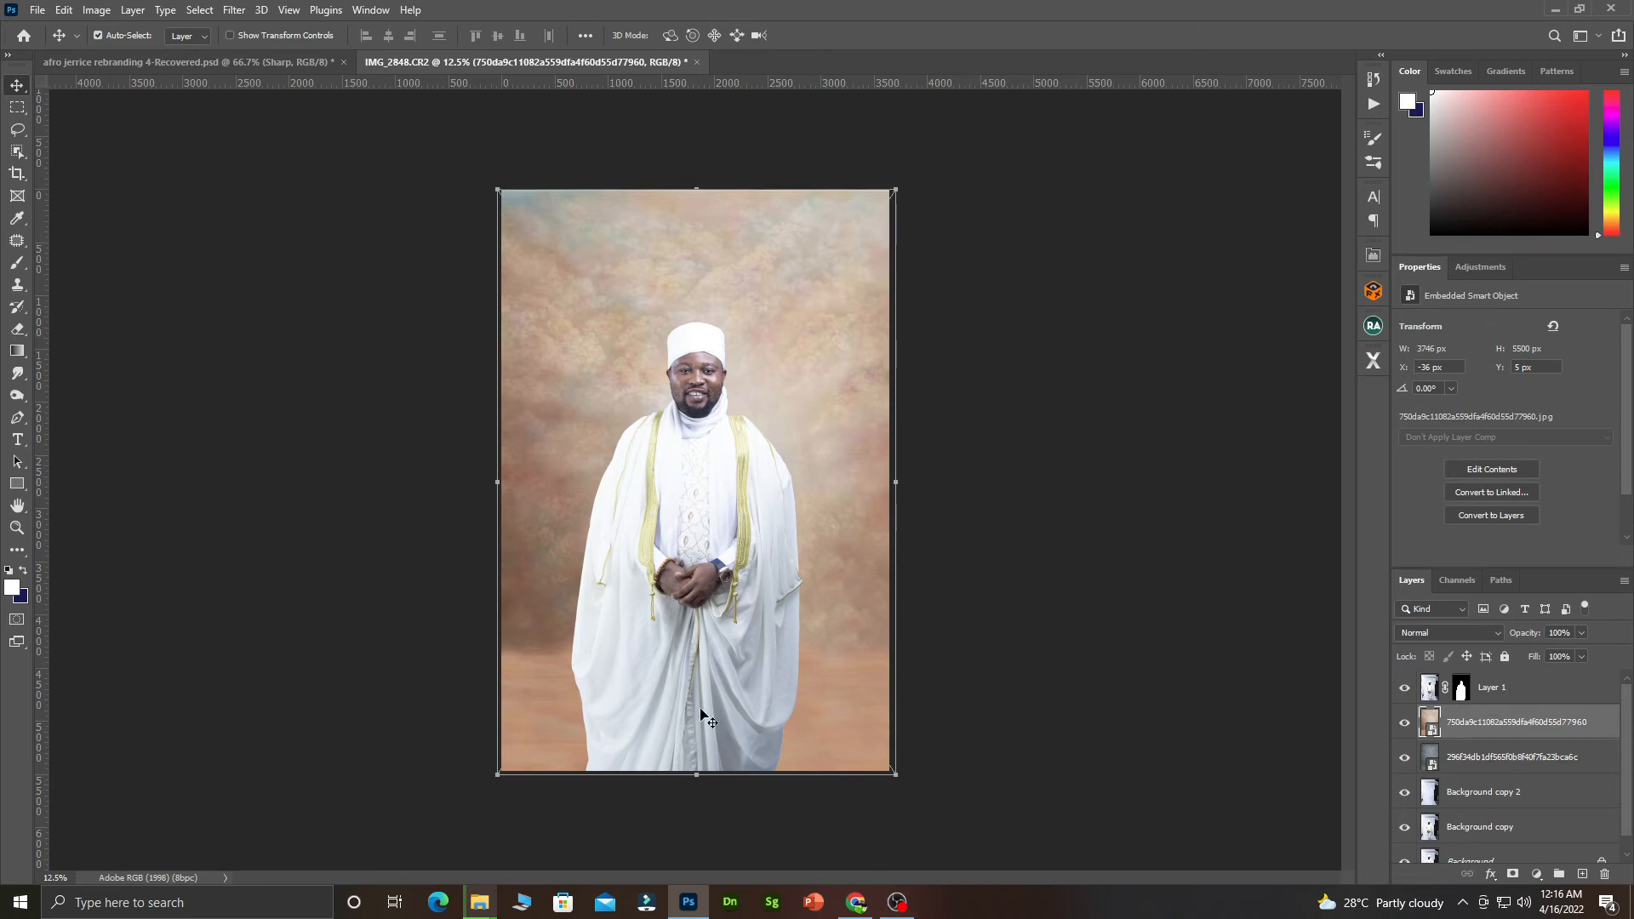
Step: Enlarge the tan backdrop to about 175.5% from its upper-left corner so its floor line drops lower in the photo
click(694, 771)
drag(696, 794, 693, 765)
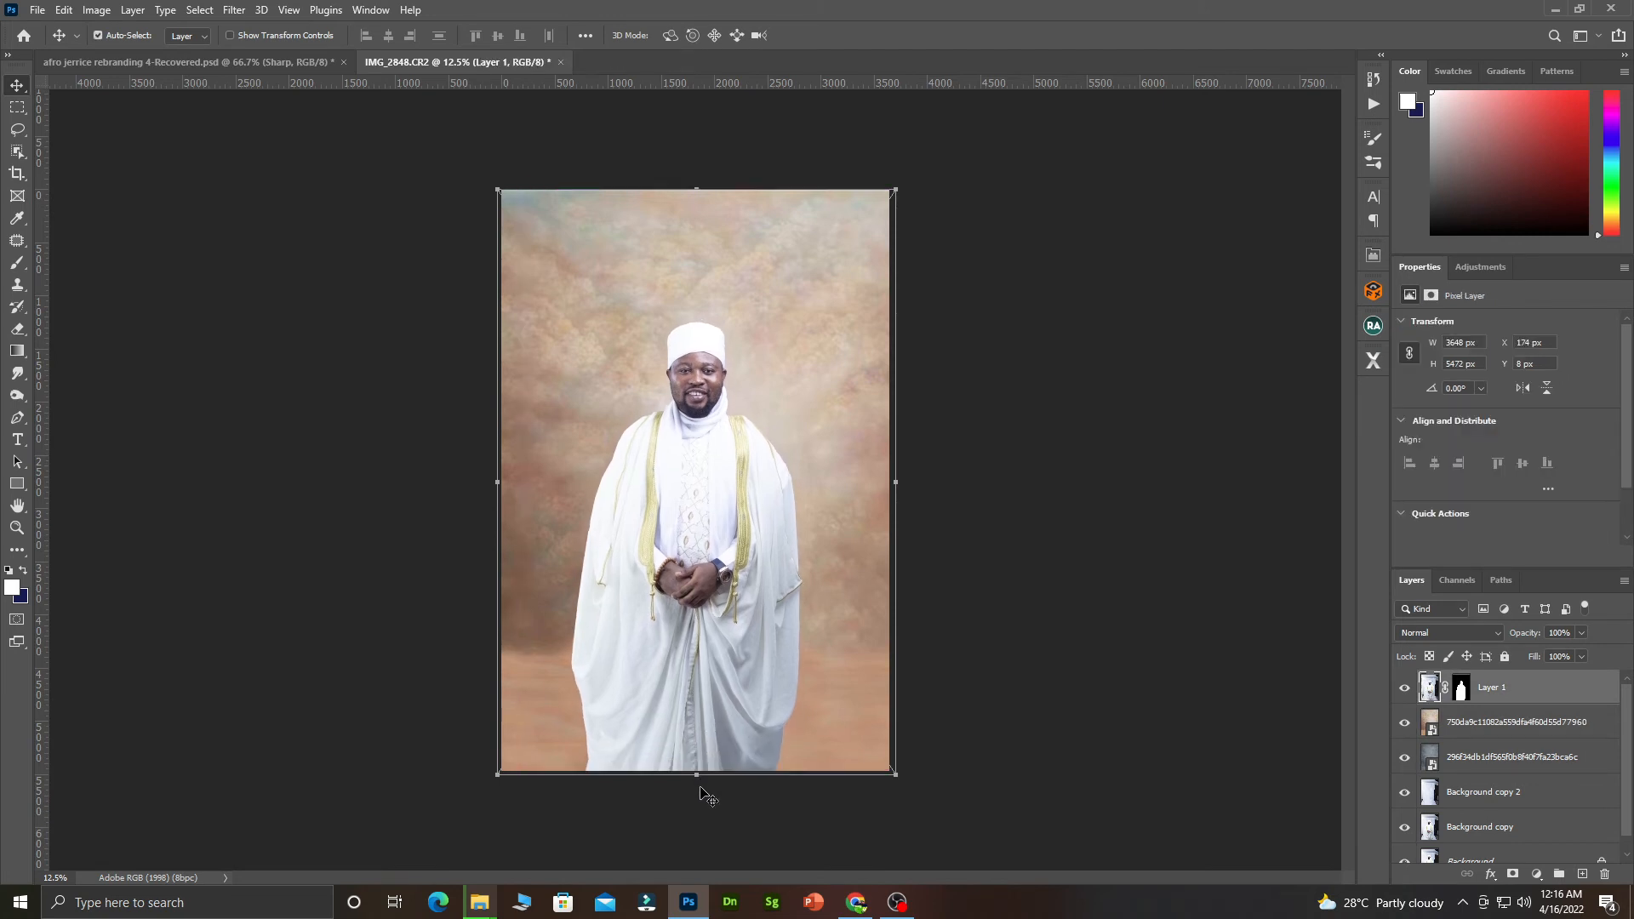
click(1491, 729)
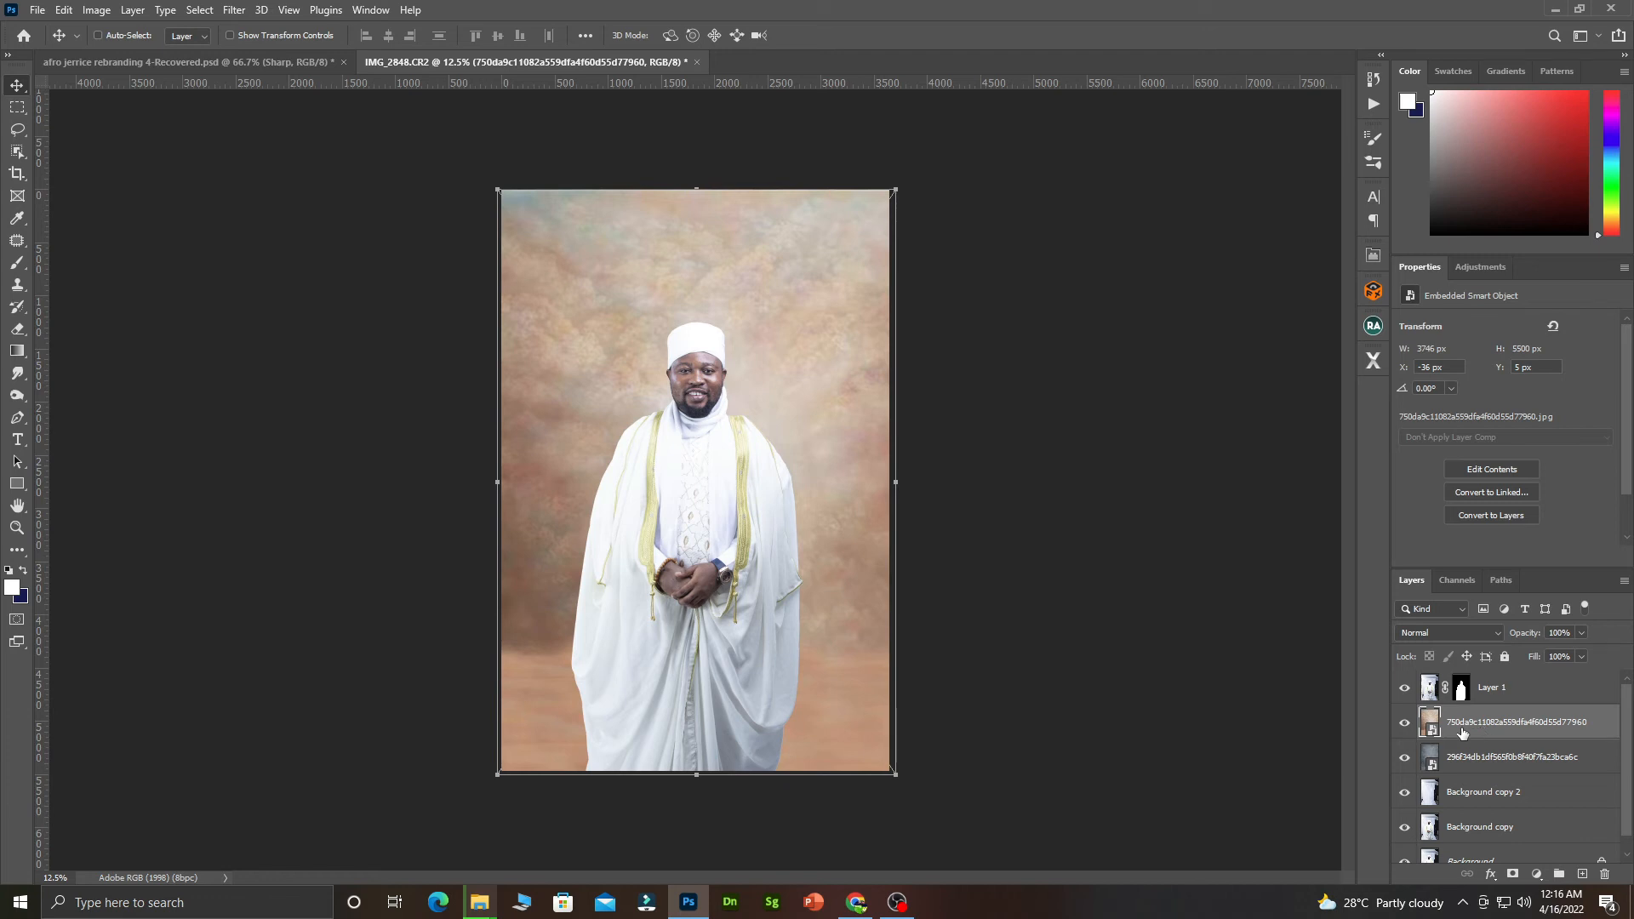
key(ctrl+t)
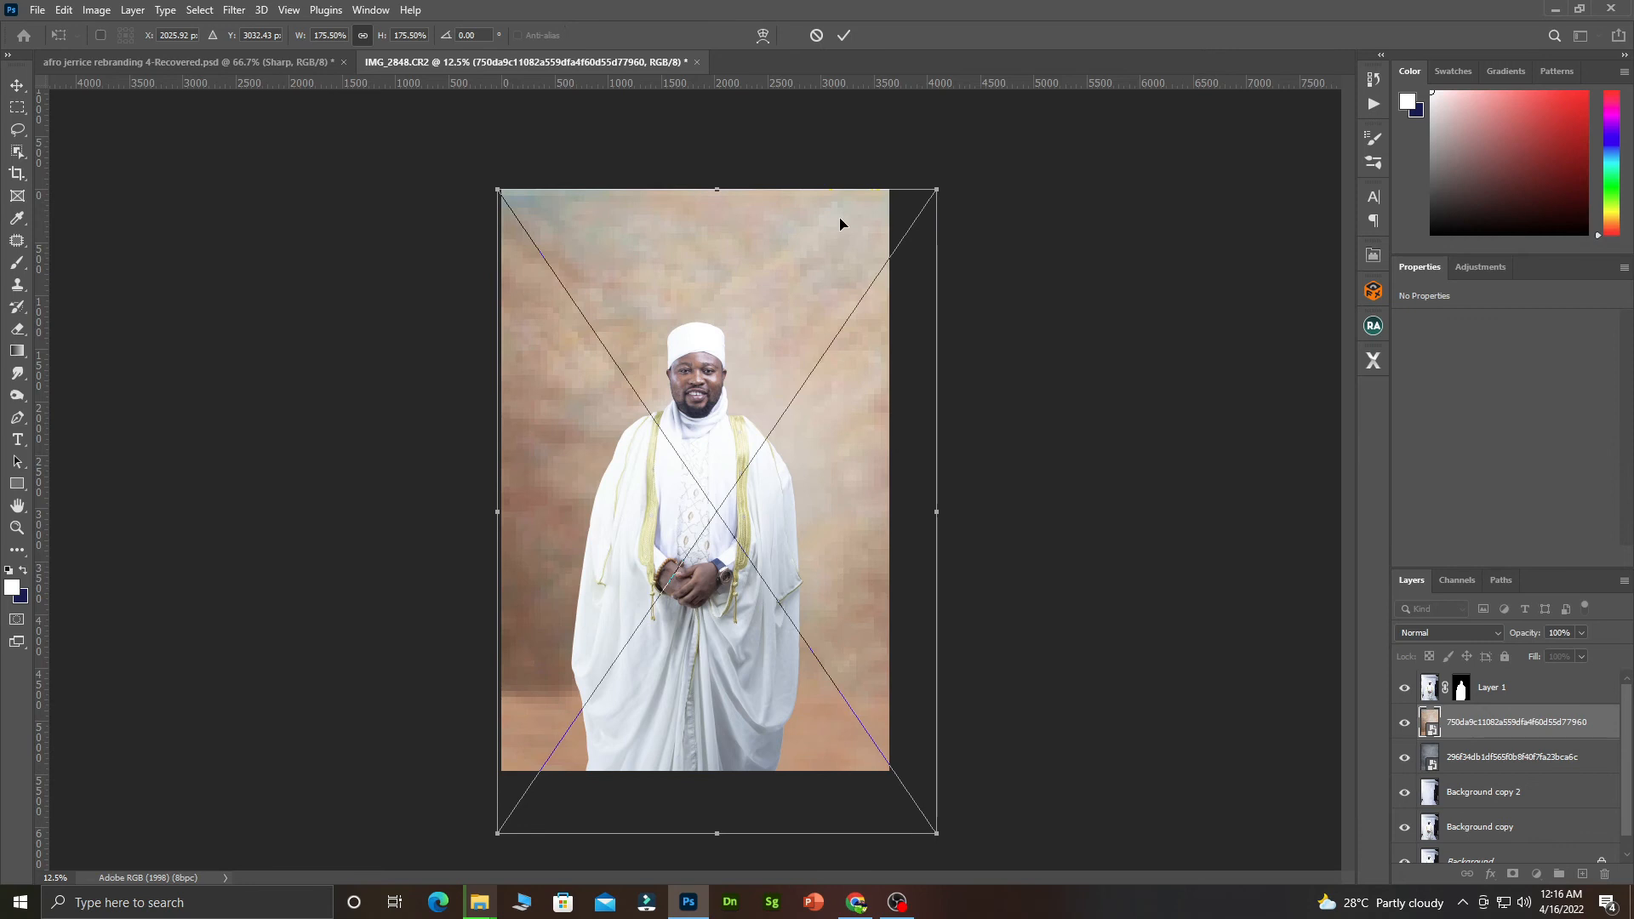
key(Return)
Step: Hide Layer 1, both backdrop layers and both Background copies so that only the original Background shows
click(1404, 723)
click(1404, 687)
click(1404, 756)
click(1404, 791)
click(1404, 827)
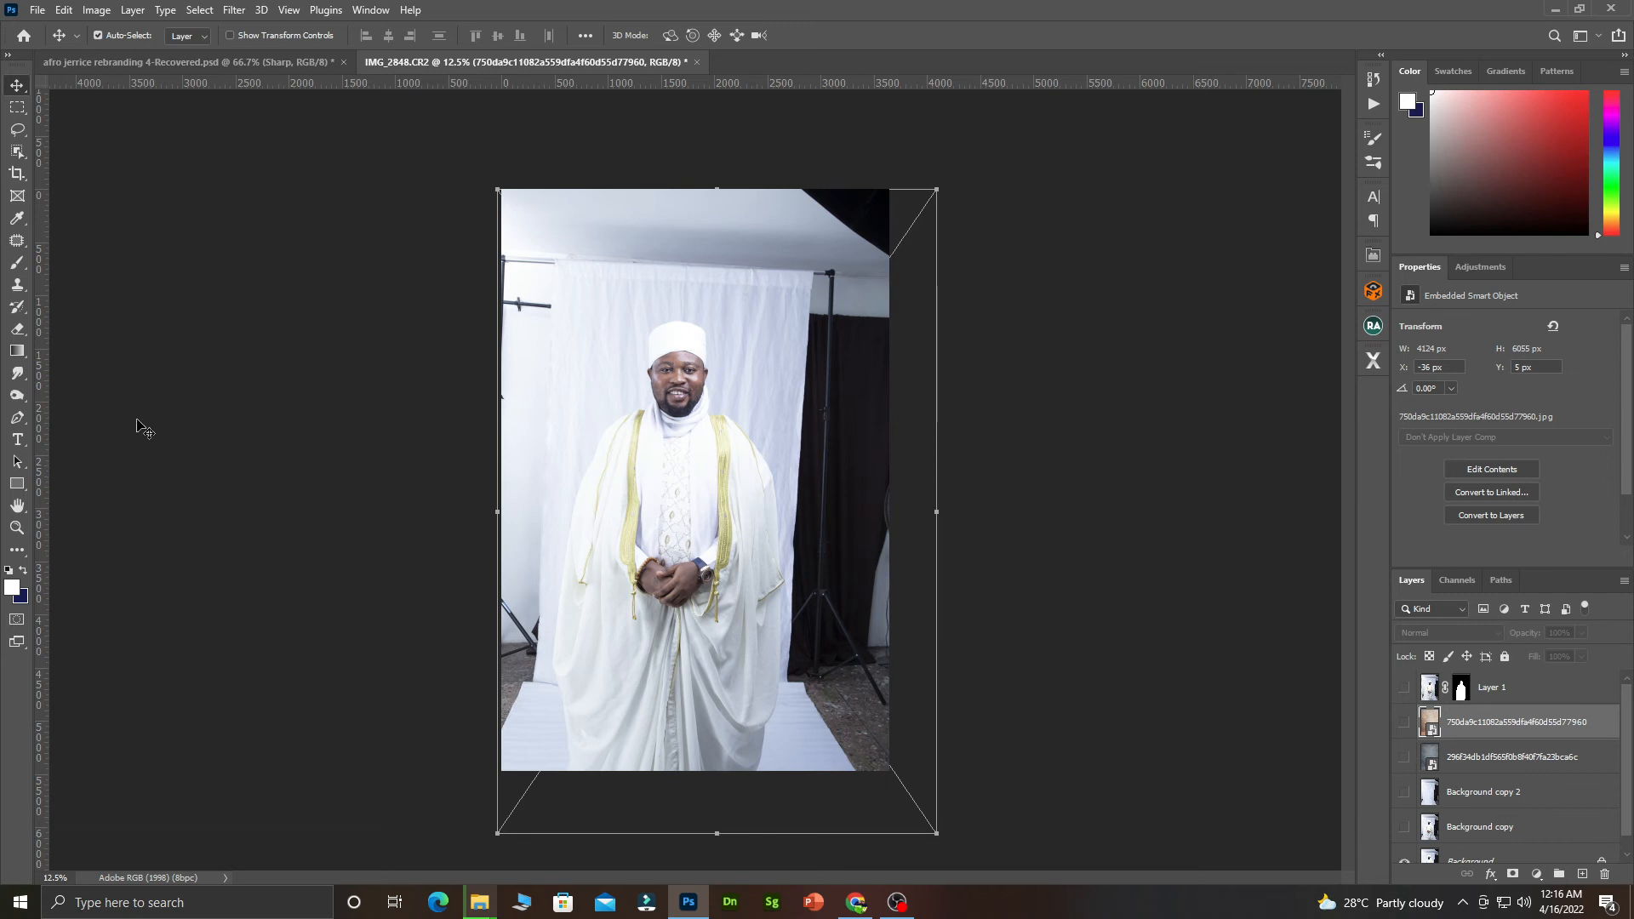
Step: Add a horizontal guide across the photo where the white curtain meets the floor
drag(201, 87, 260, 684)
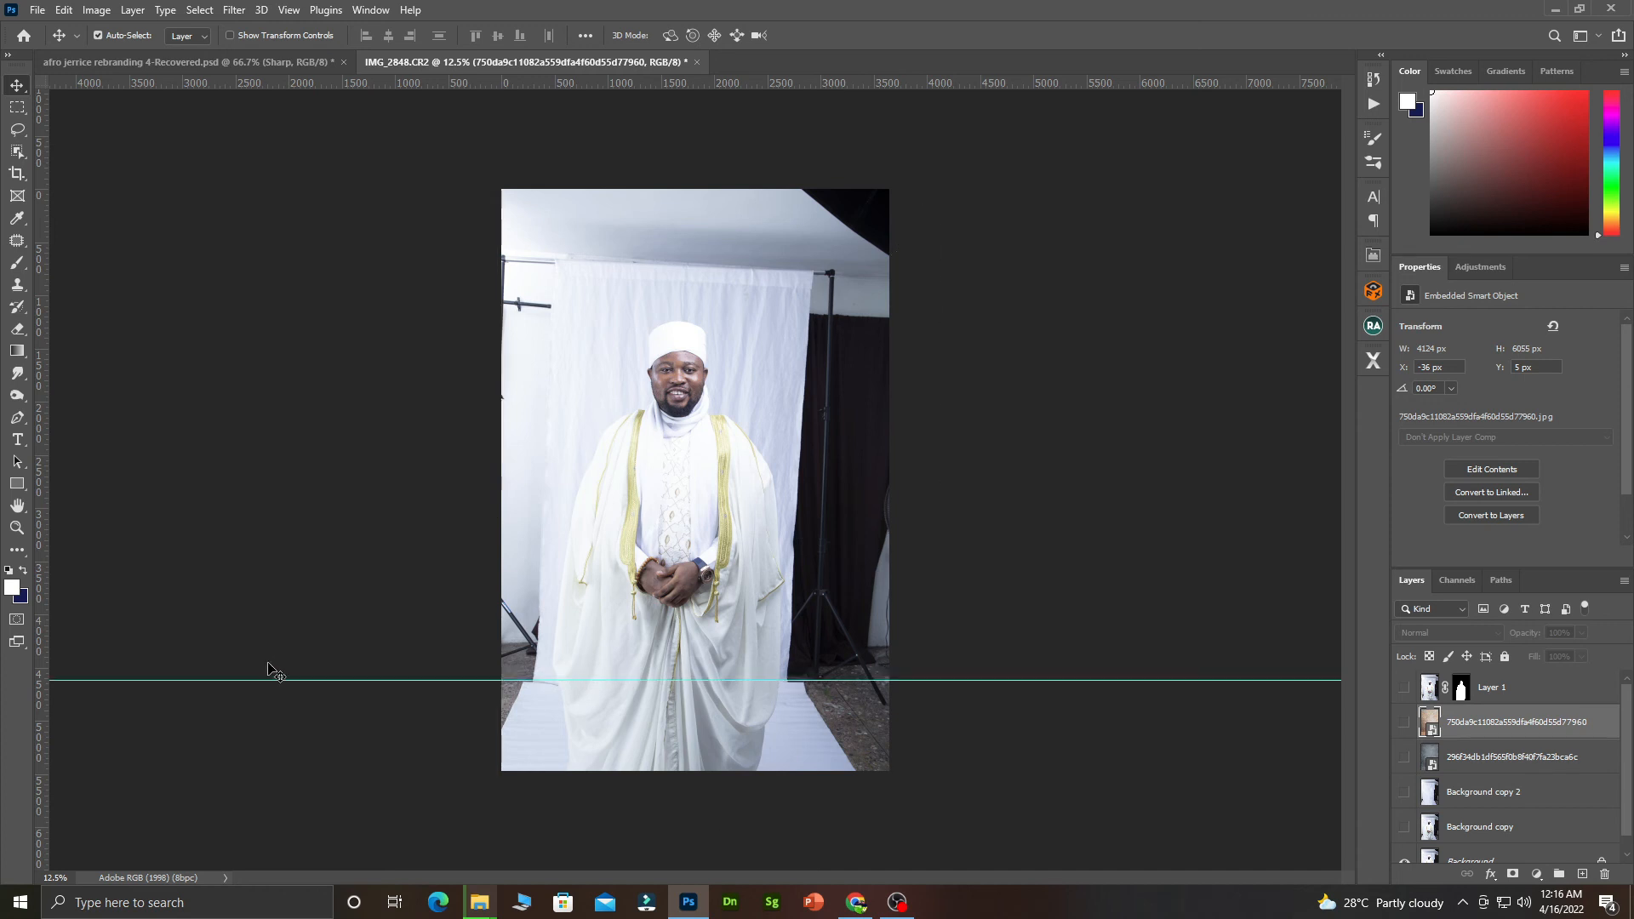
key(ctrl+r)
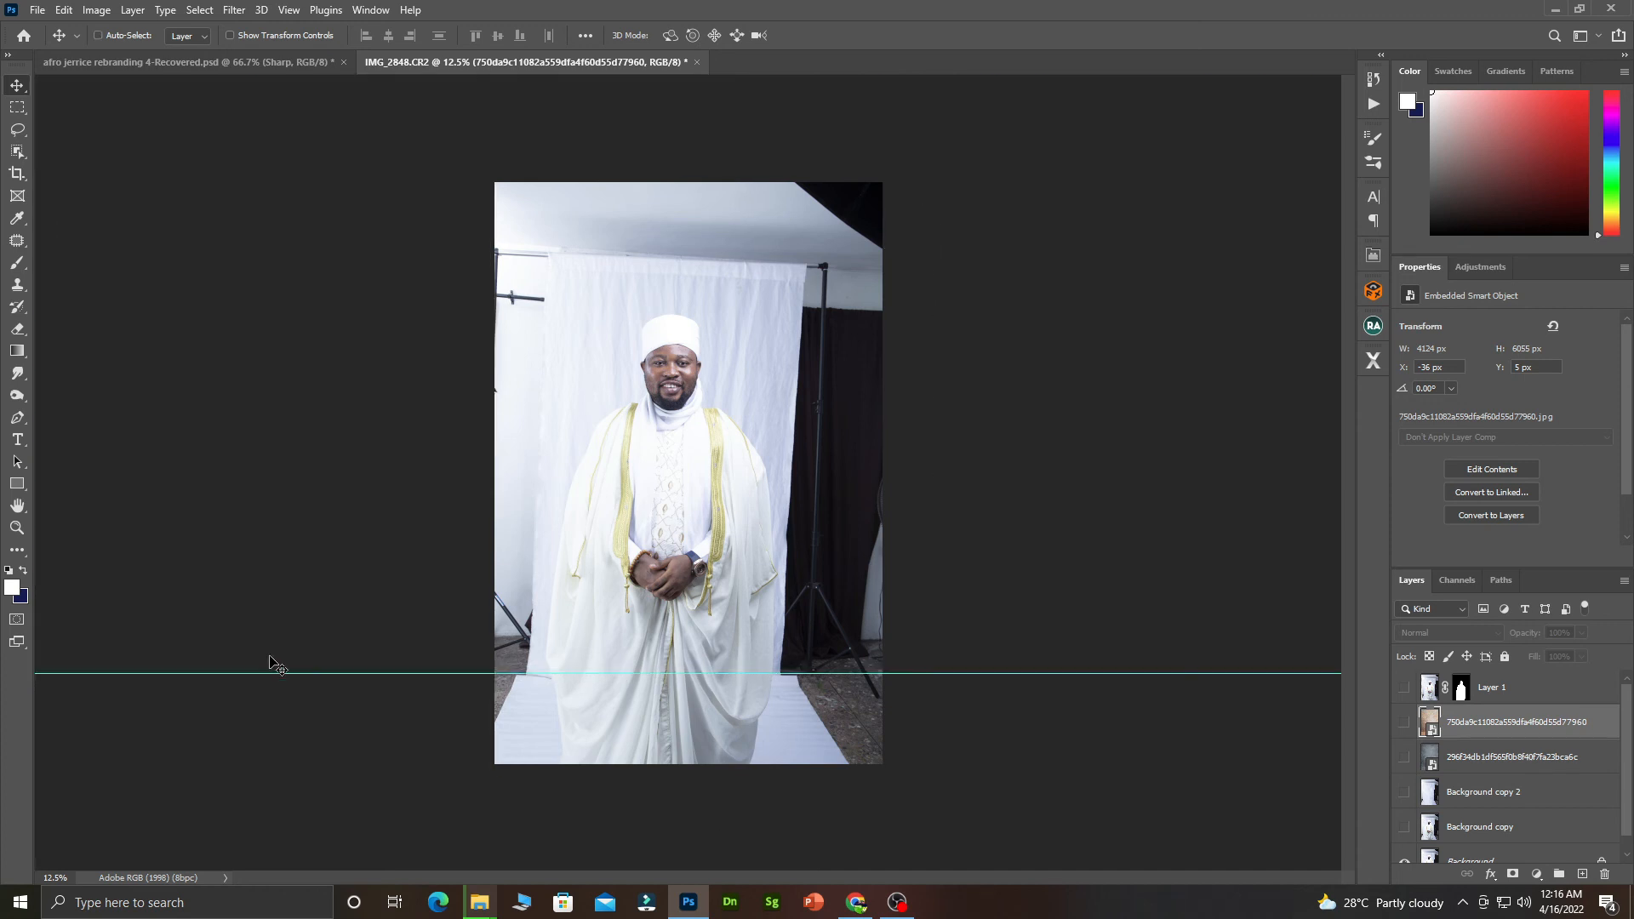
key(ctrl+r)
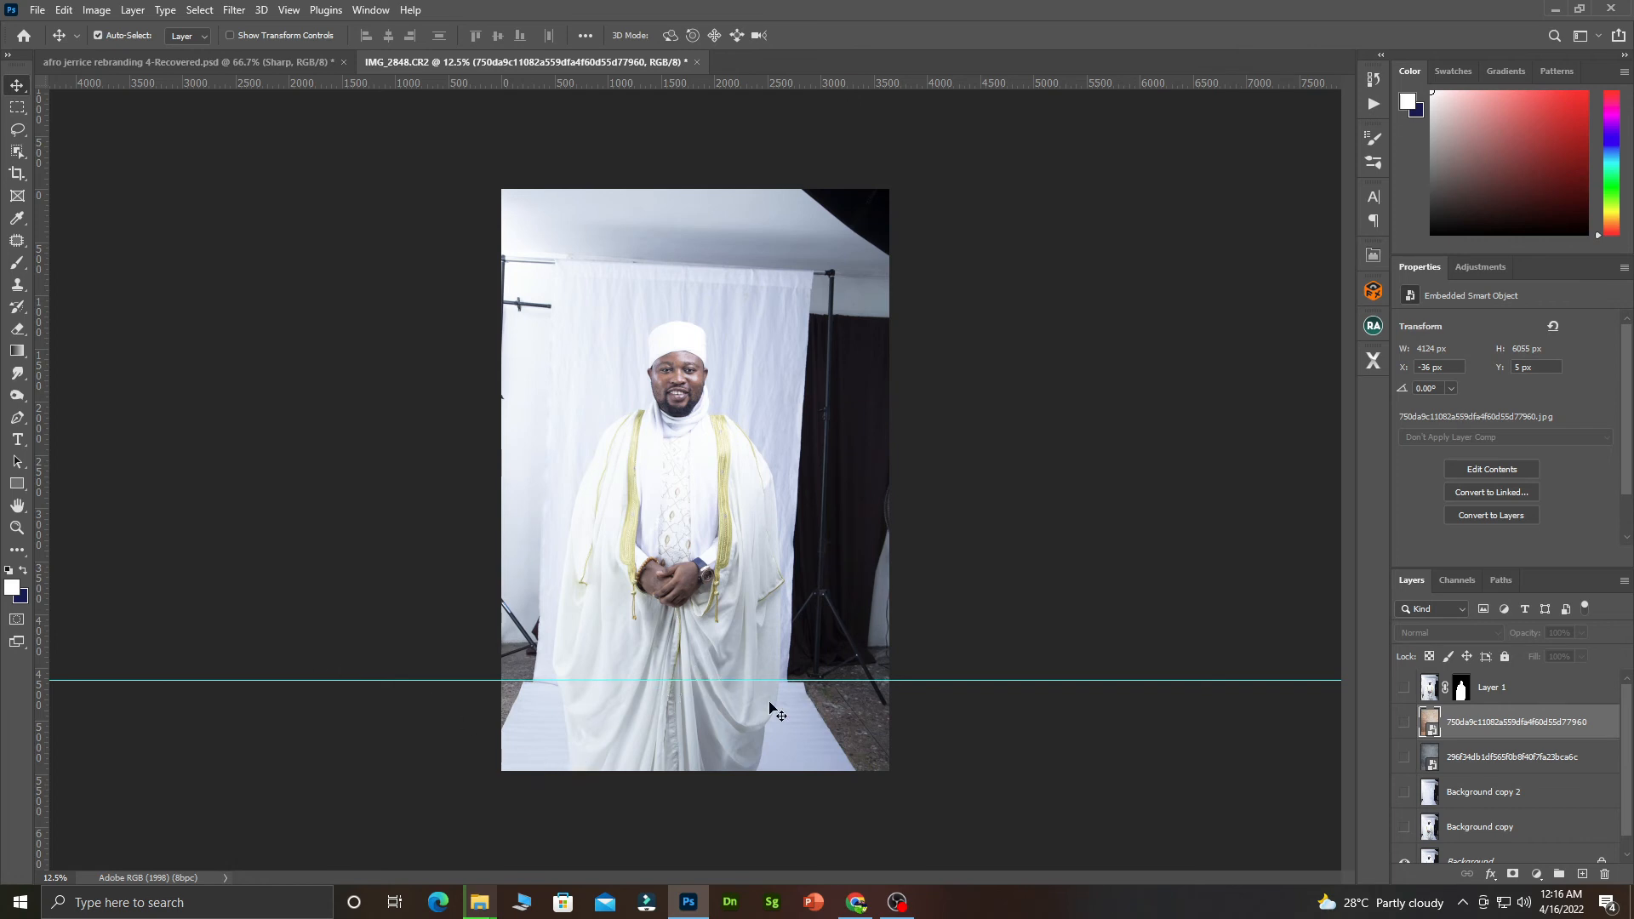
Step: Show Layer 1 over the tan backdrop to check its floor line against the guide, and switch to the grey backdrop
click(1404, 723)
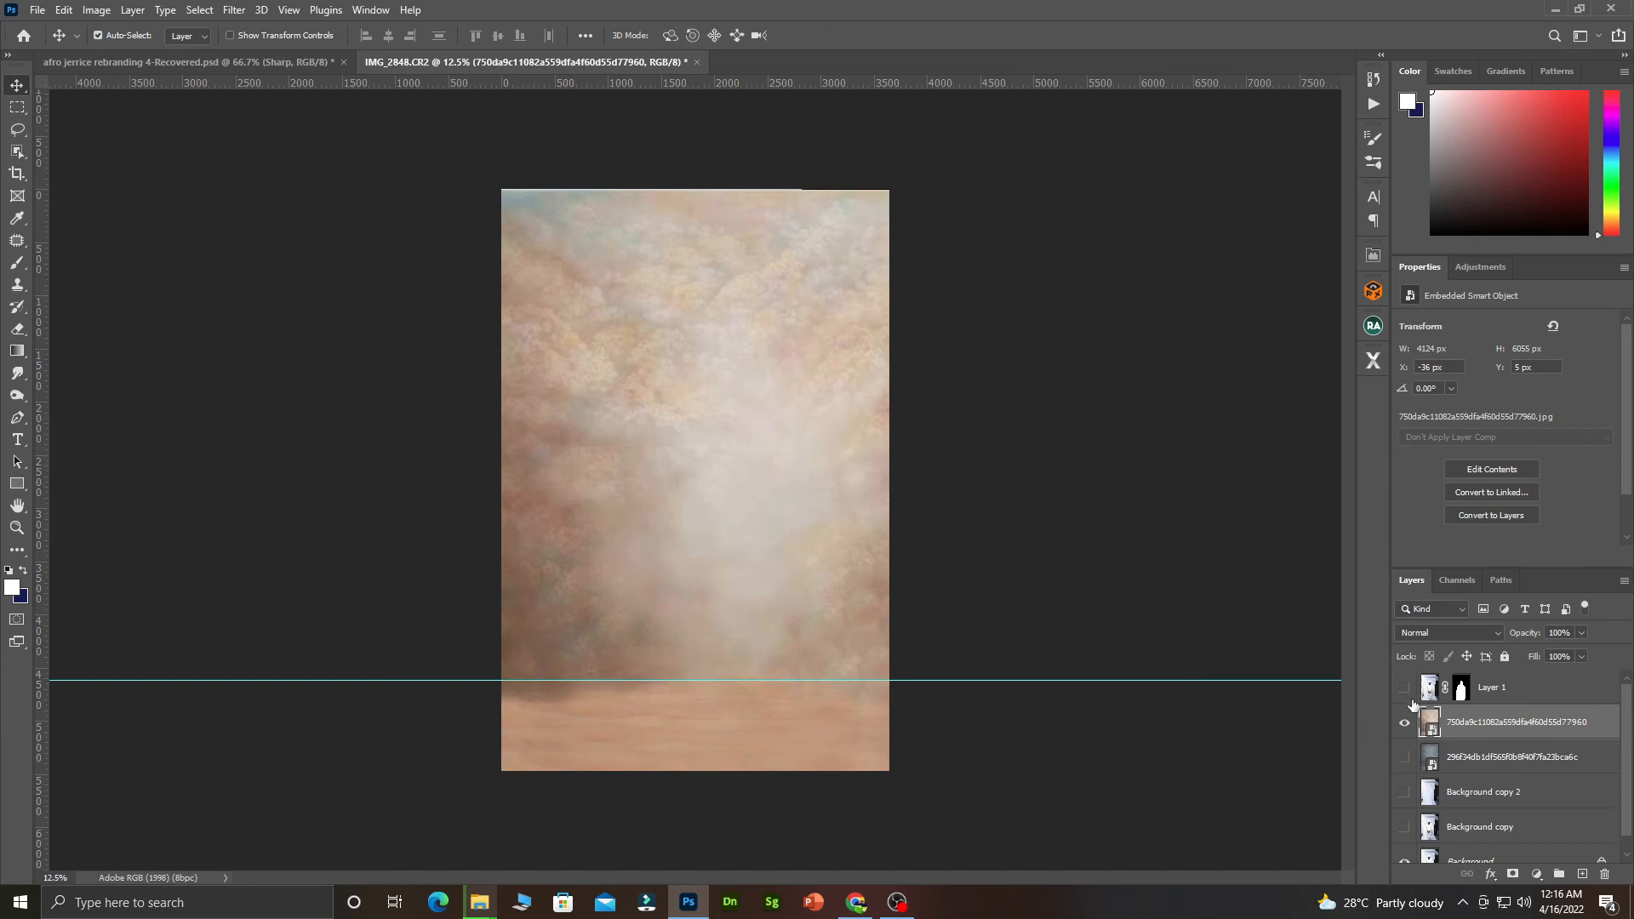
click(1404, 688)
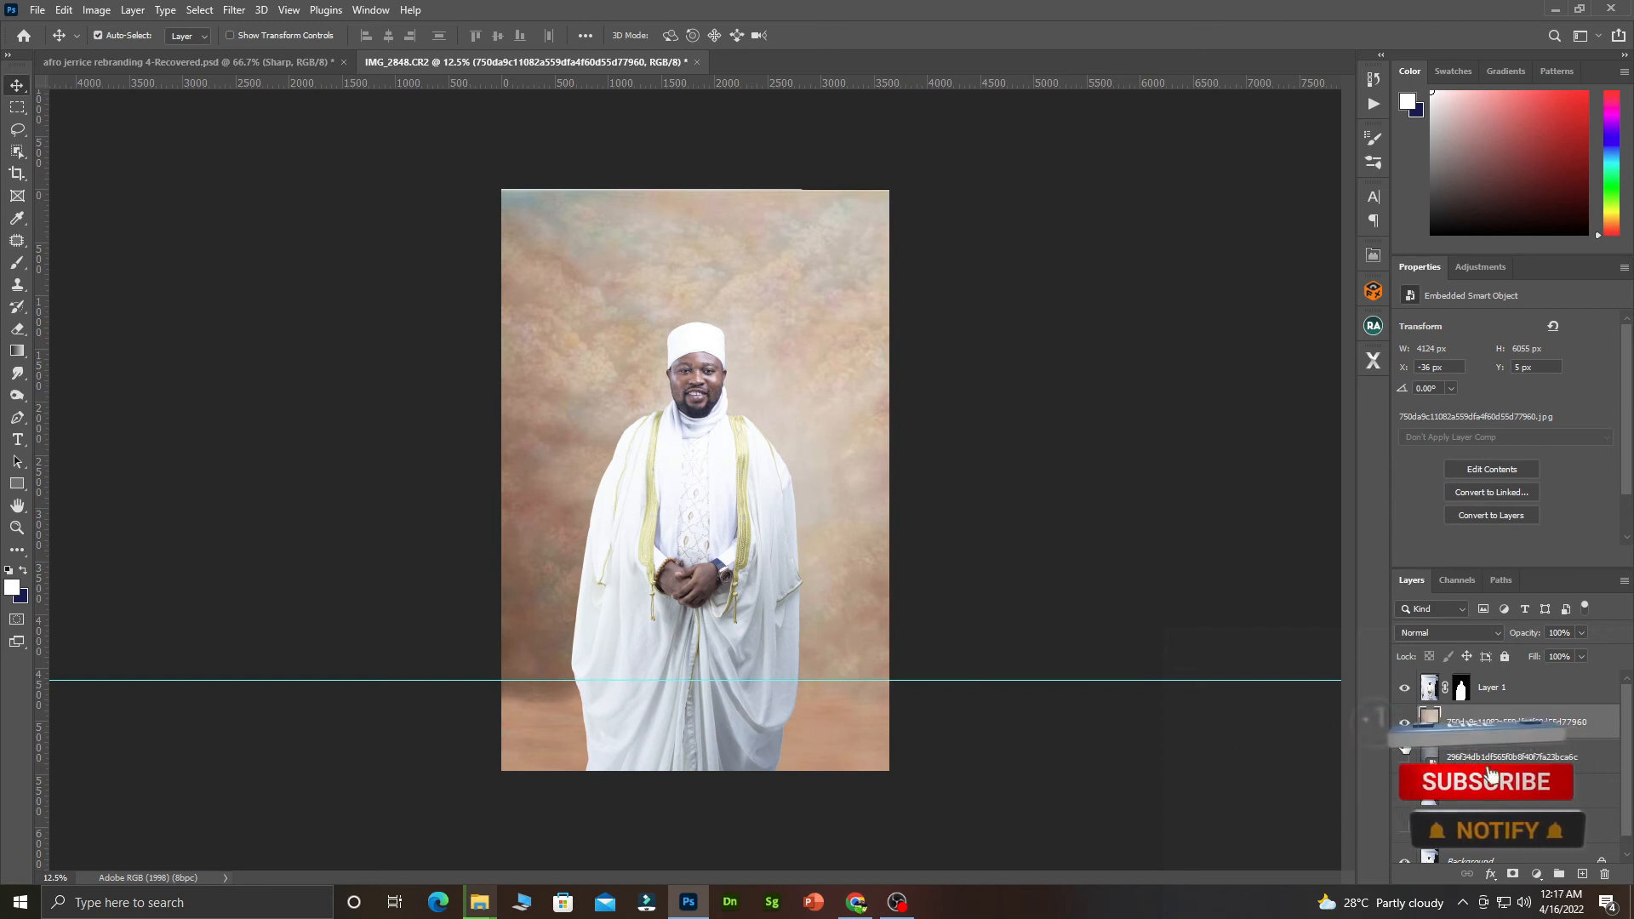
click(1404, 723)
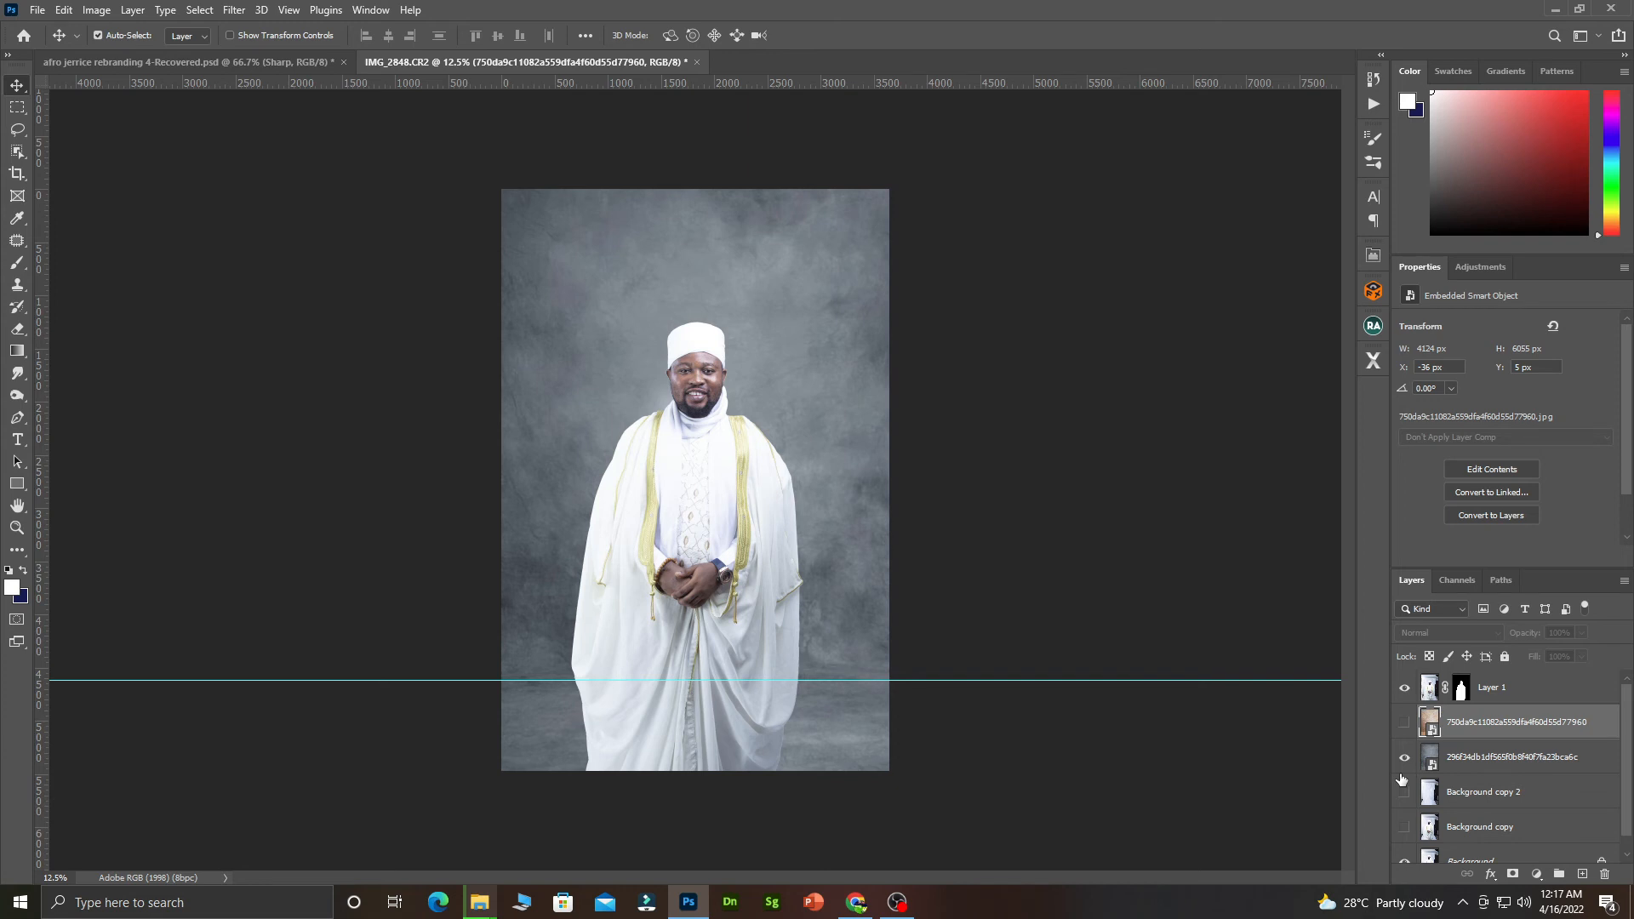
Step: Add a Hue/Saturation adjustment layer directly above the grey backdrop
click(1438, 761)
key(ctrl+t)
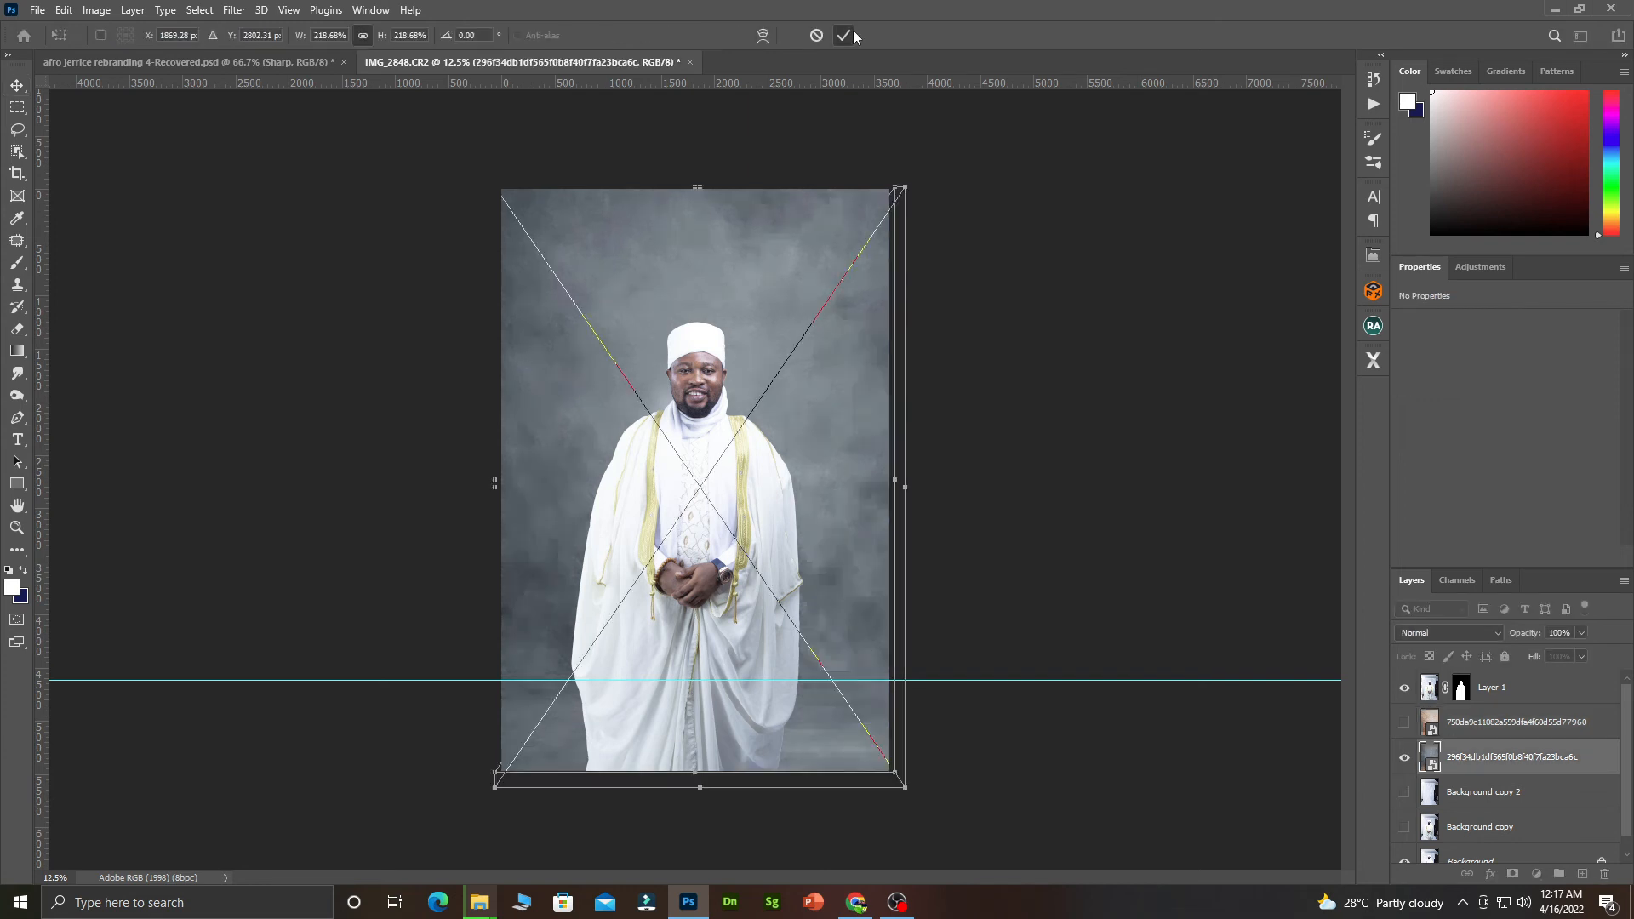
click(852, 35)
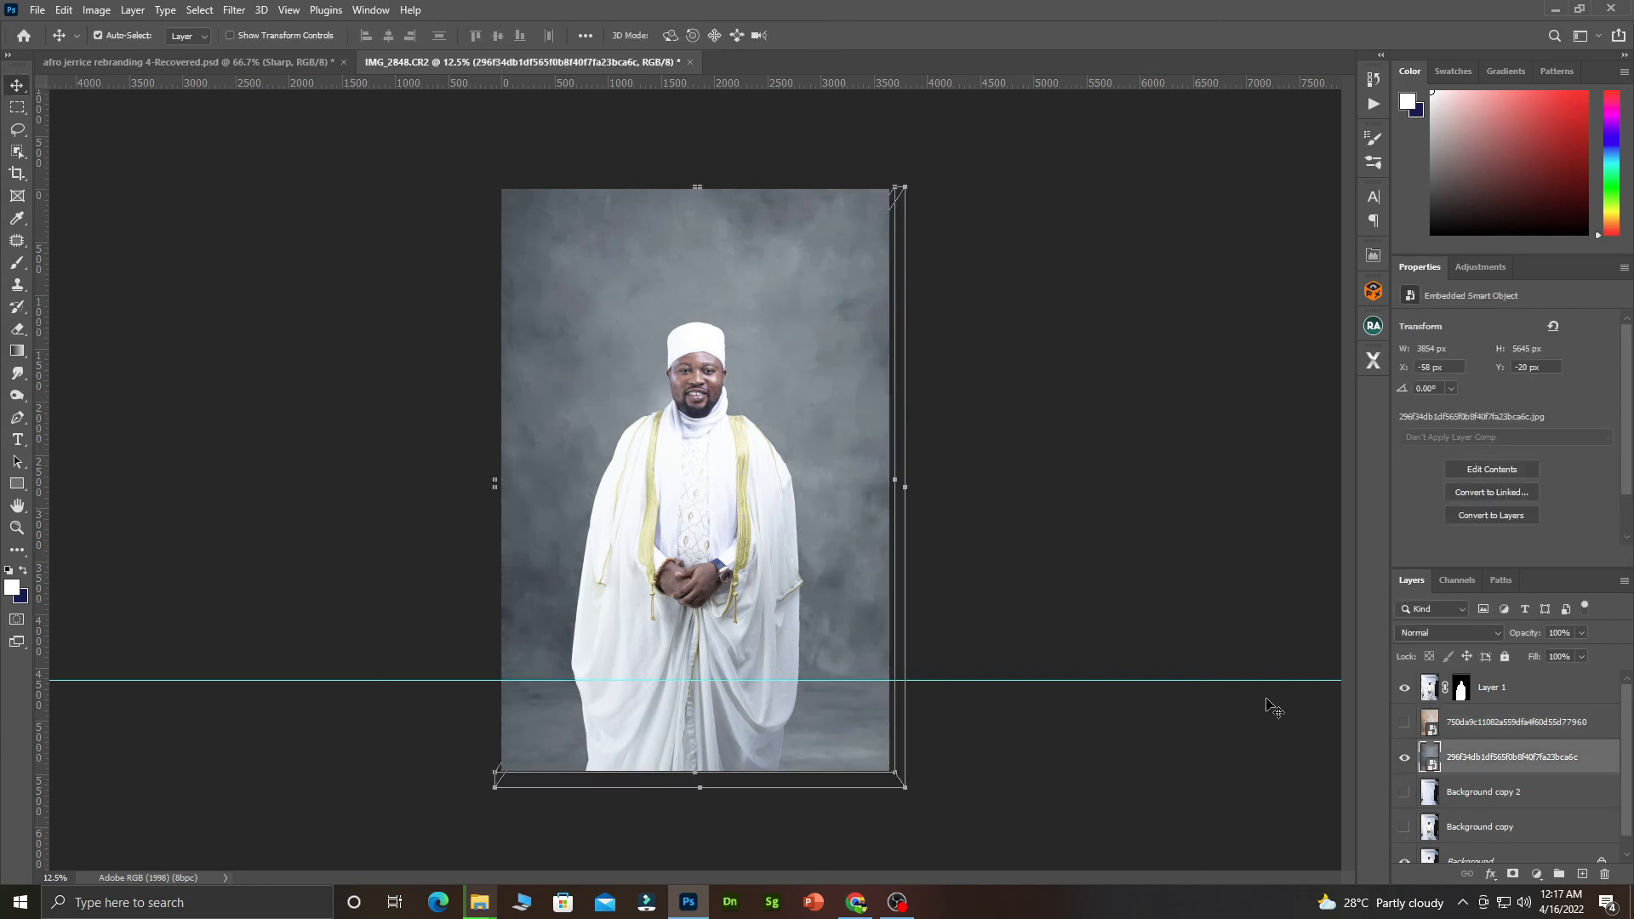
click(1536, 874)
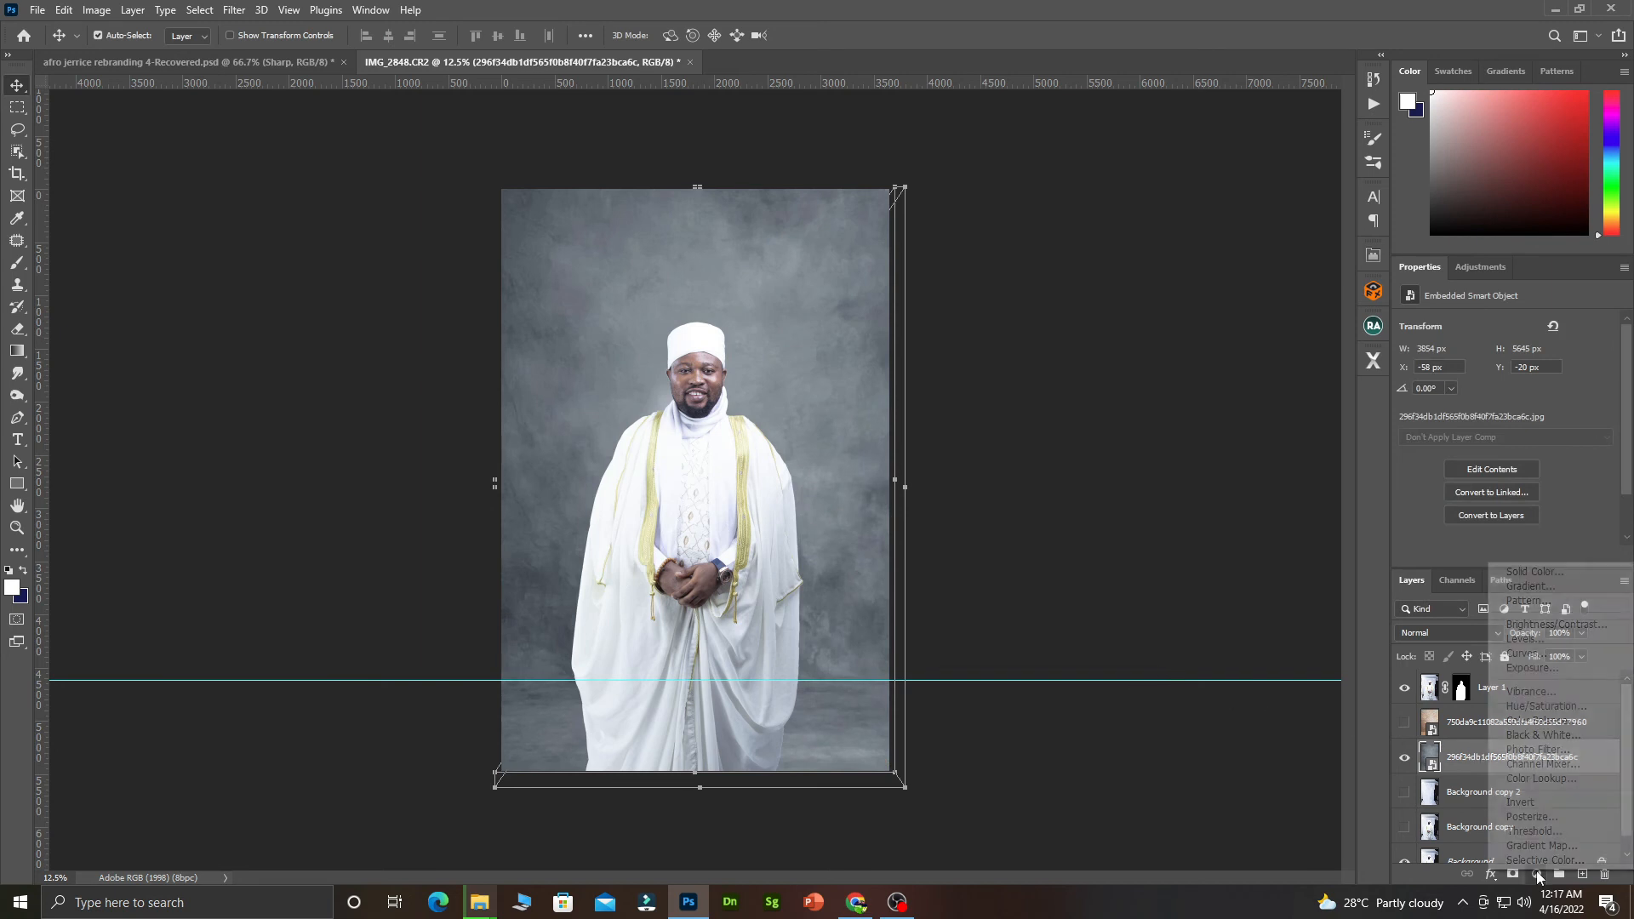
click(1518, 709)
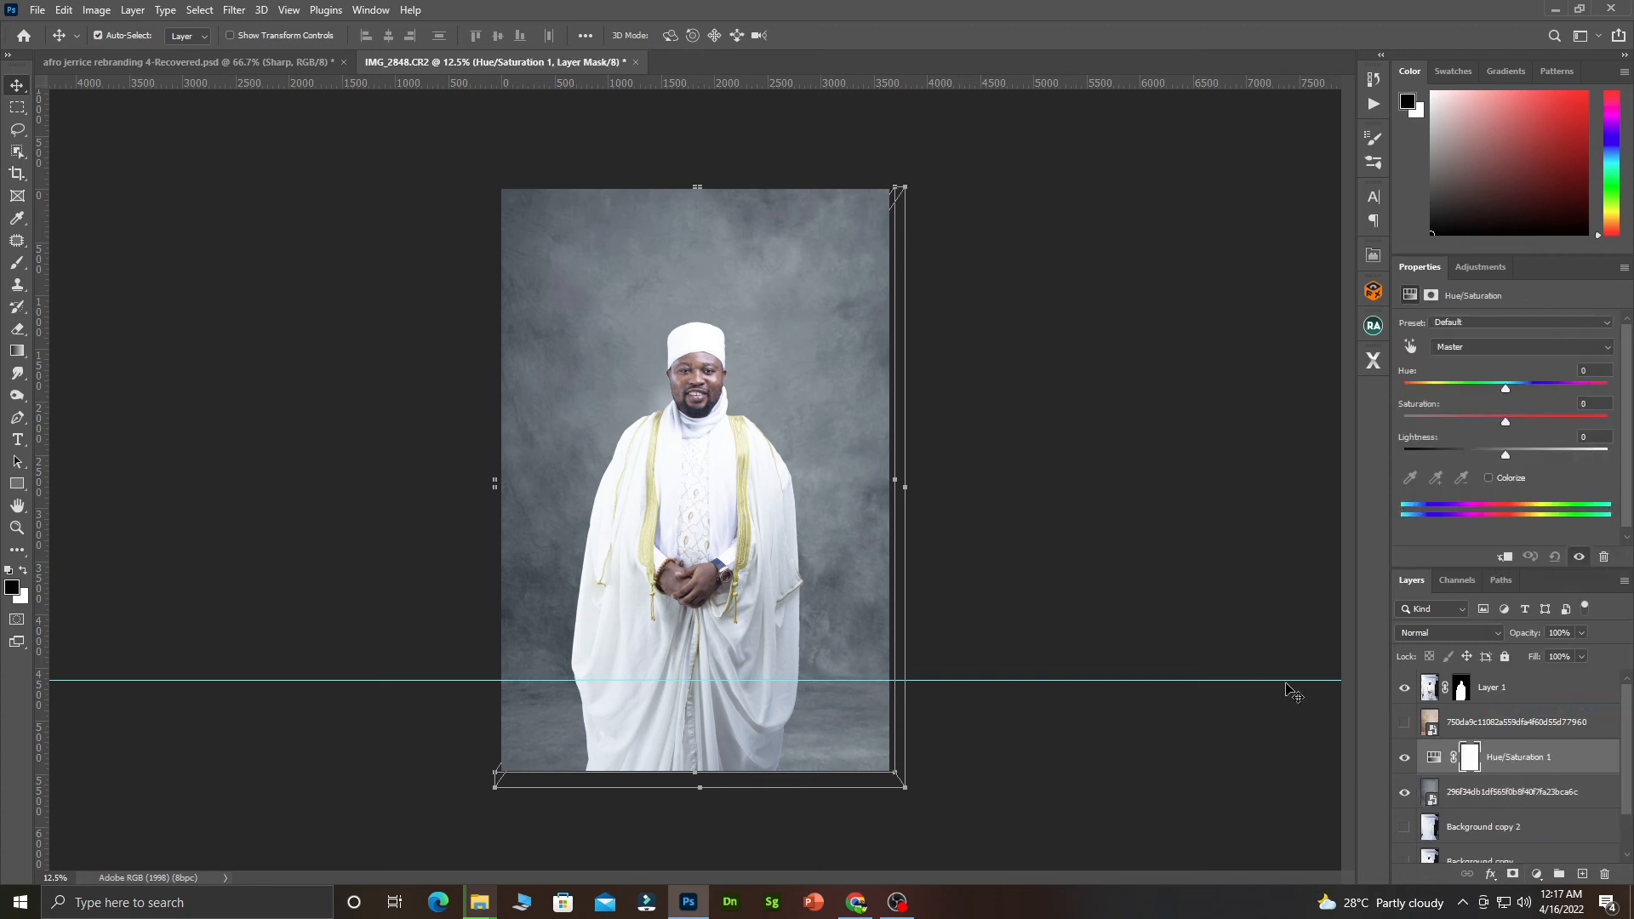
Step: Tint and lighten the grey backdrop with hue -7, saturation +59 and lightness +54, and compare it with Layer 1 hidden and shown
drag(1571, 458, 1526, 418)
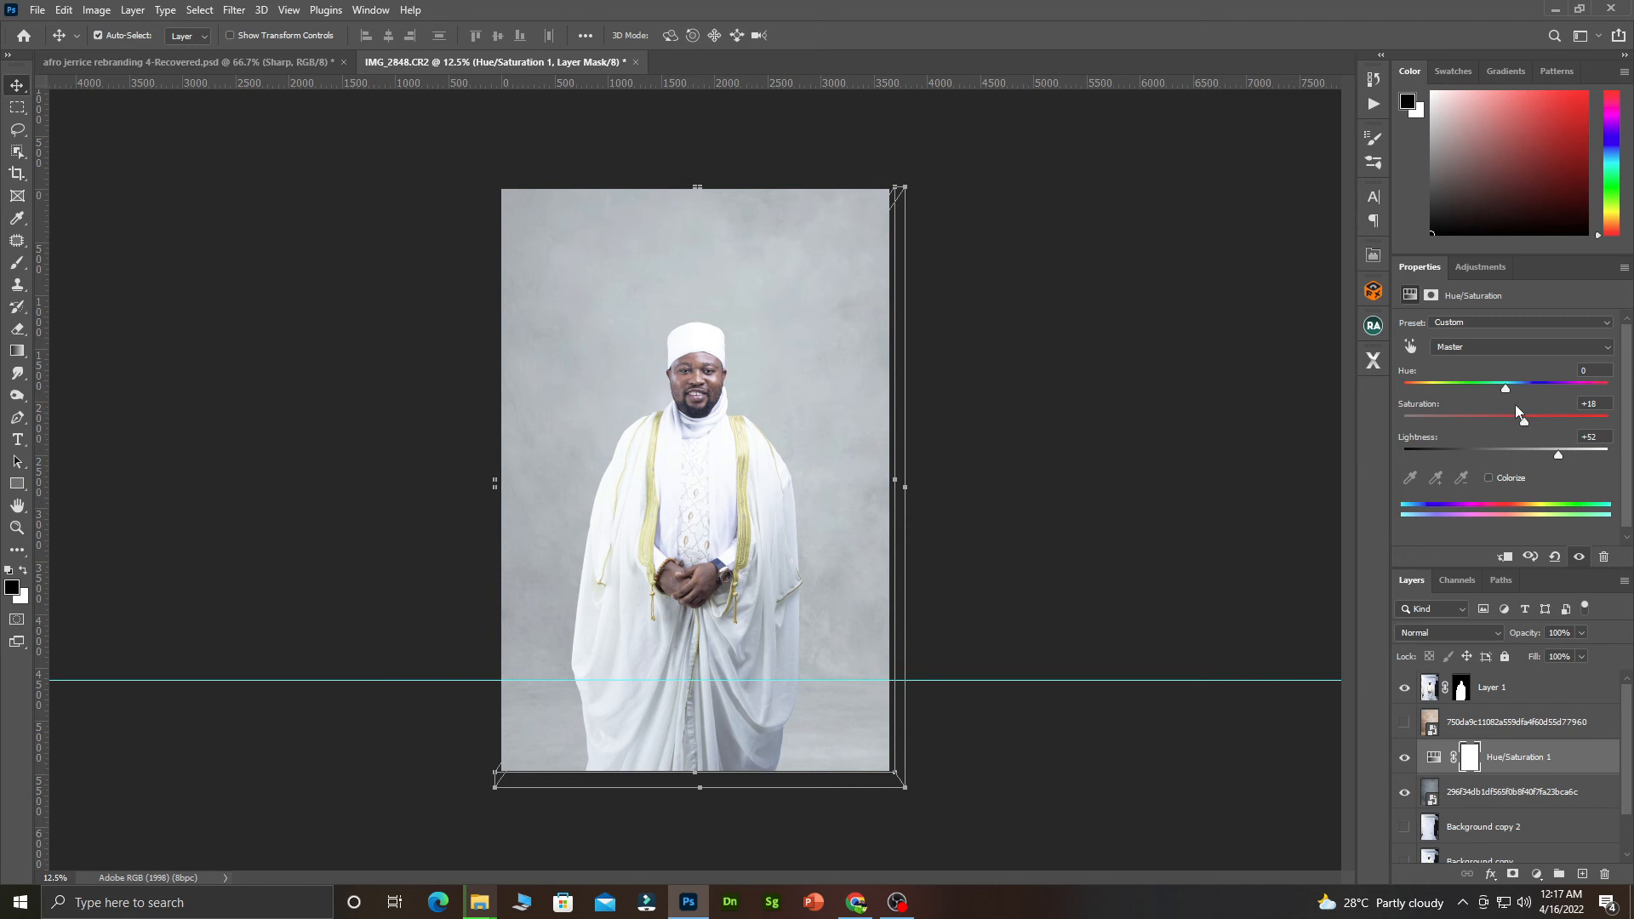
drag(1504, 389, 1380, 384)
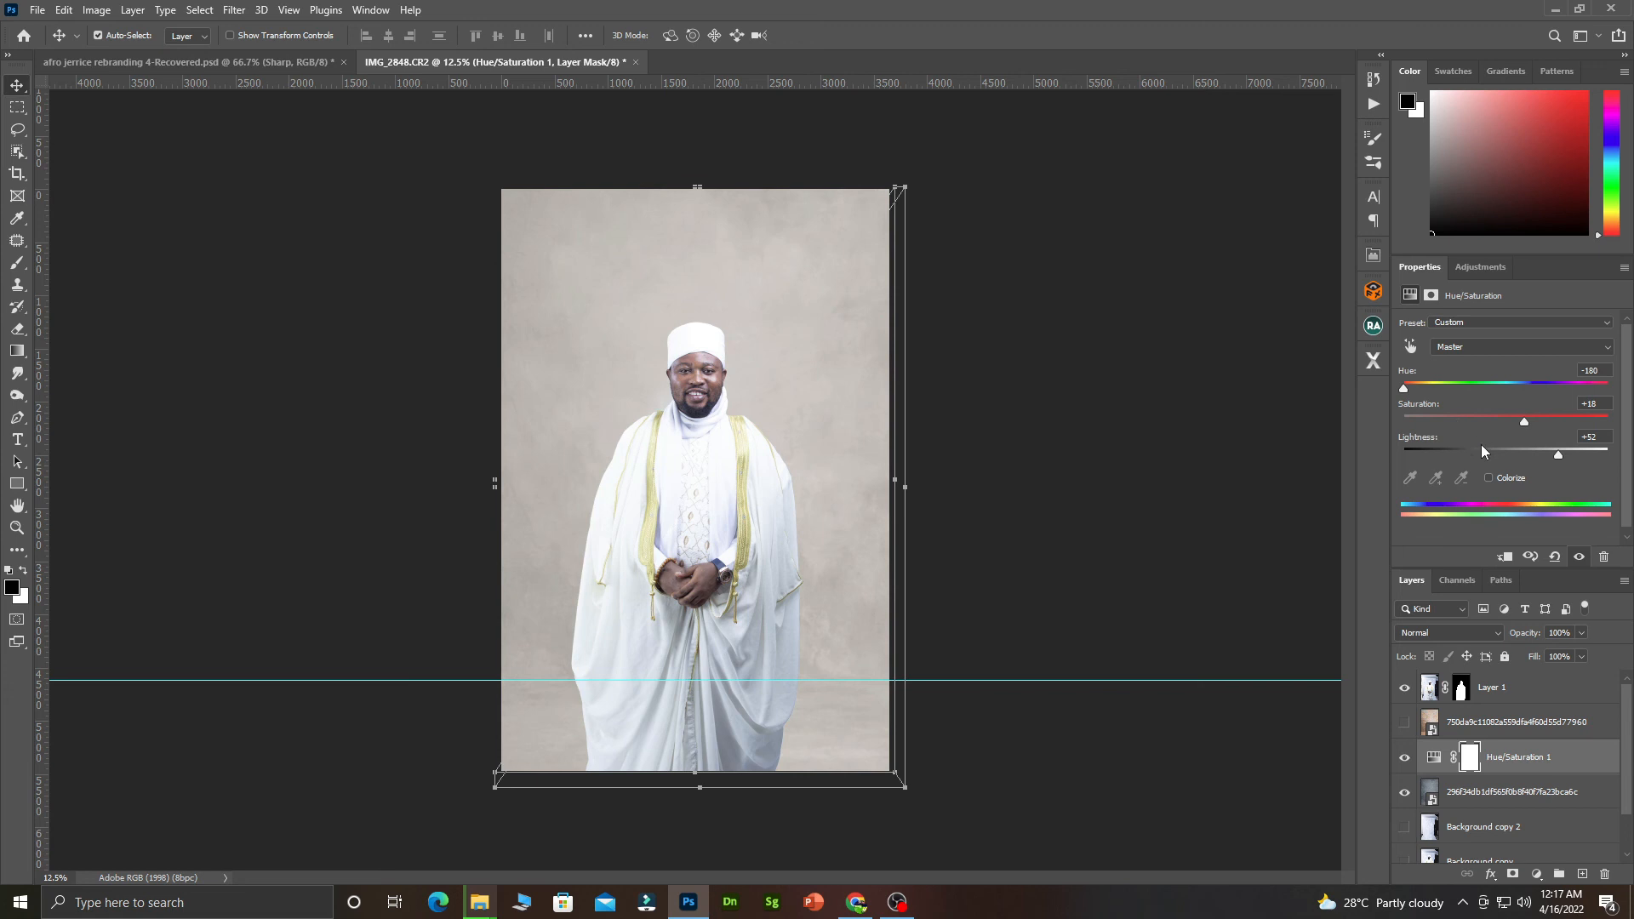
drag(1490, 426, 1564, 460)
drag(1404, 385, 1508, 393)
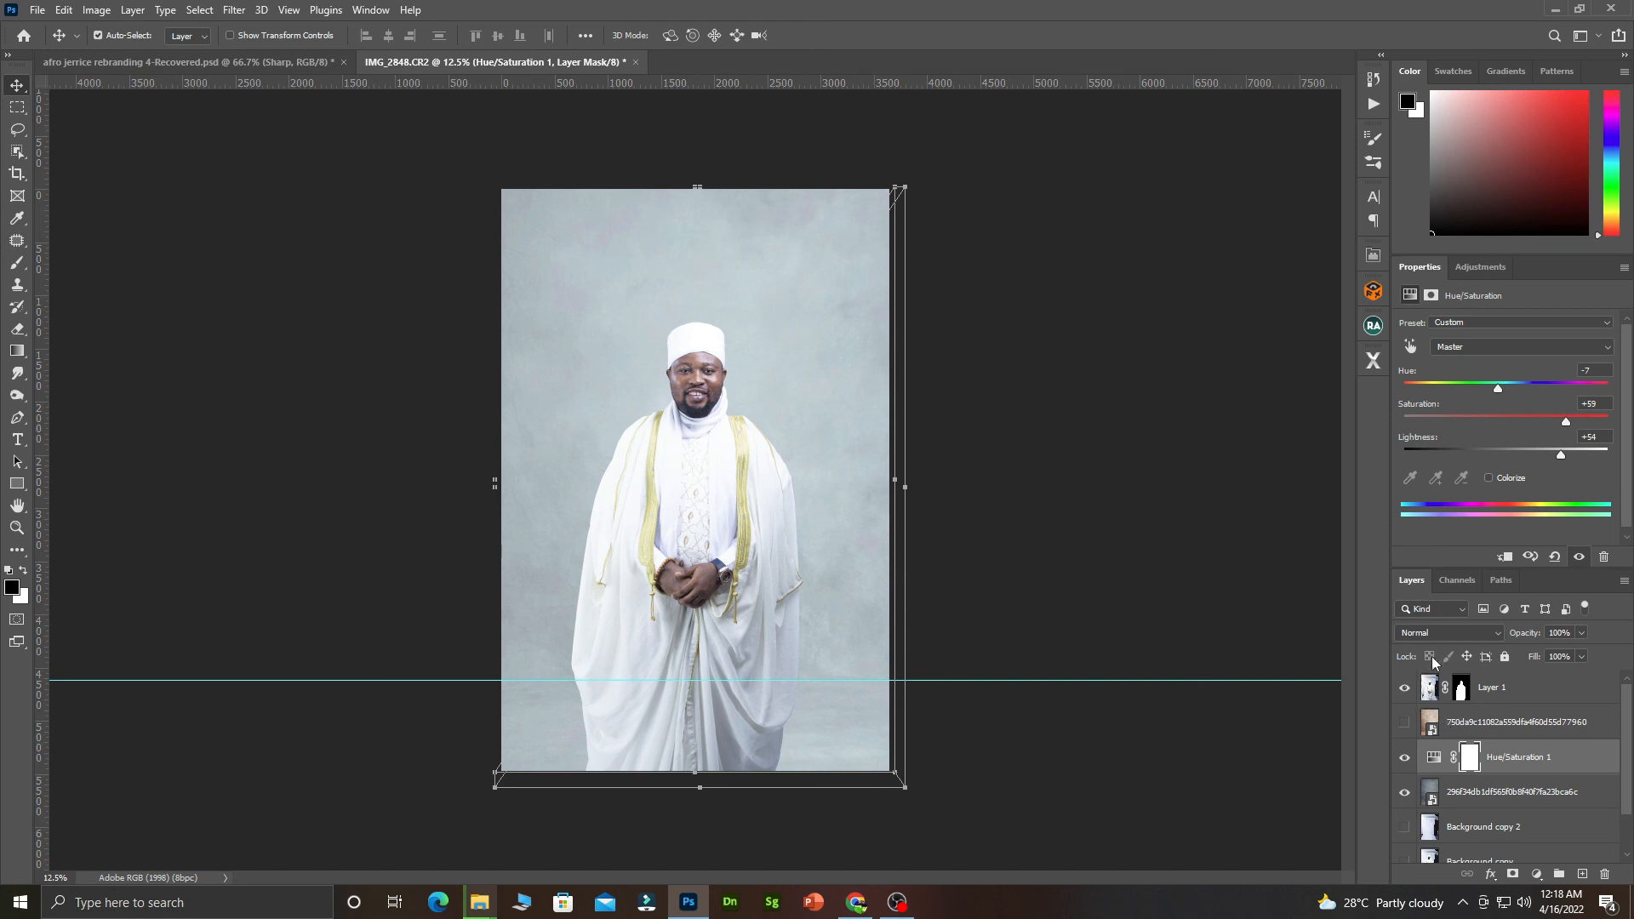
click(1405, 689)
click(1405, 689)
click(1405, 689)
click(1405, 690)
Step: Group the layers from the tan backdrop down to Background copy, and toggle the group's visibility to check it
scroll(1469, 699, down, 1)
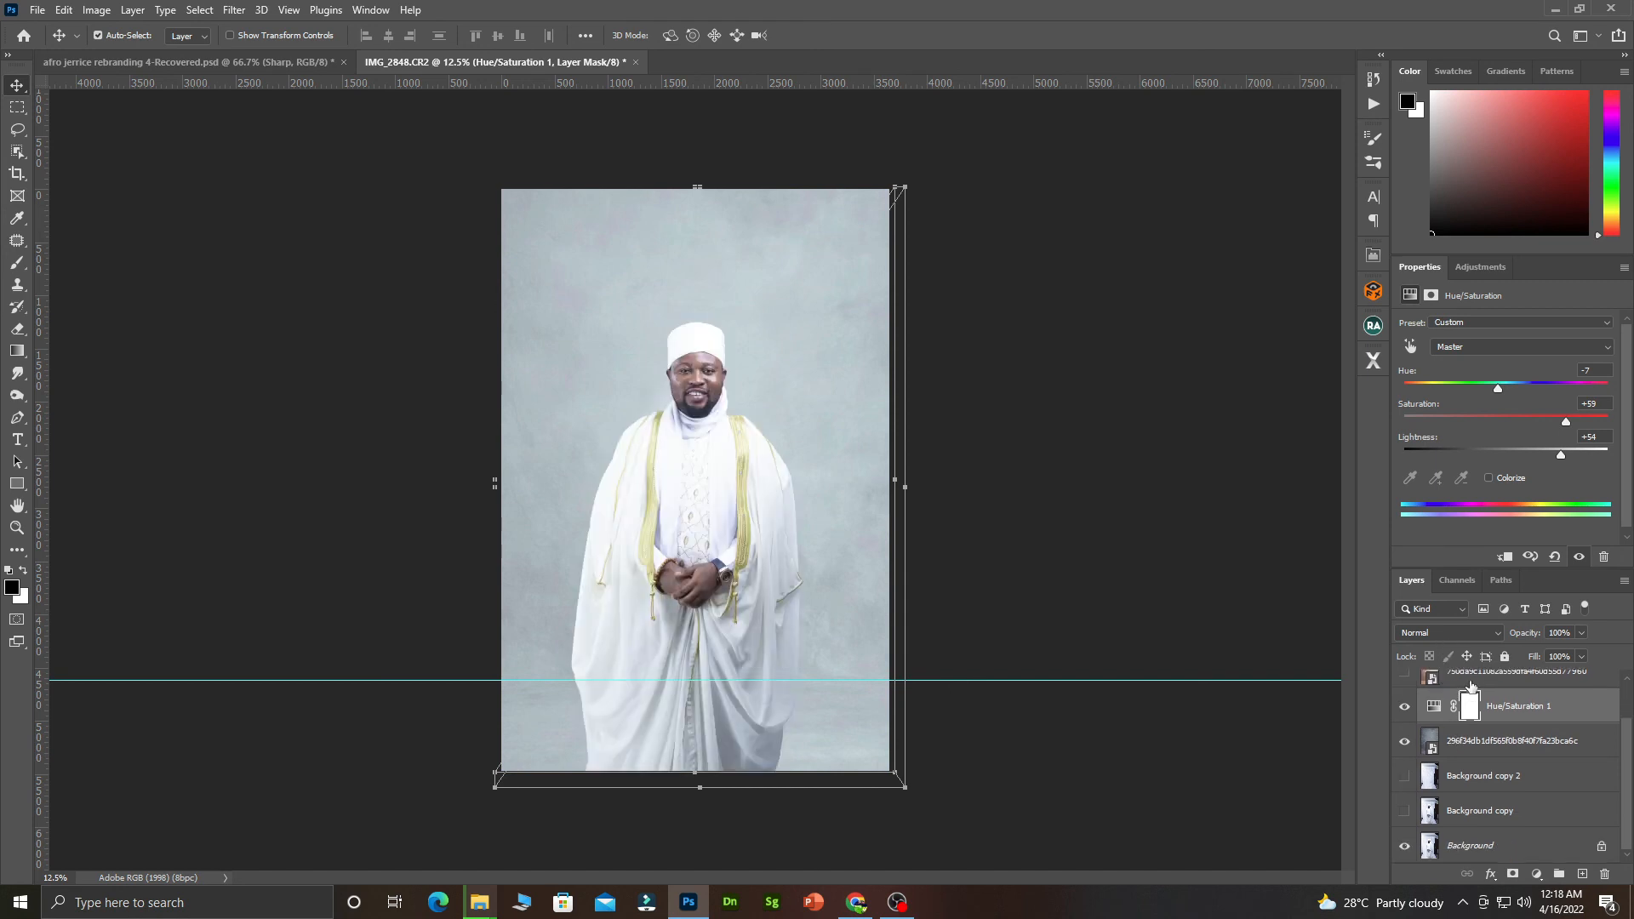
click(1472, 679)
scroll(1495, 809, down, 1)
shift+click(1493, 815)
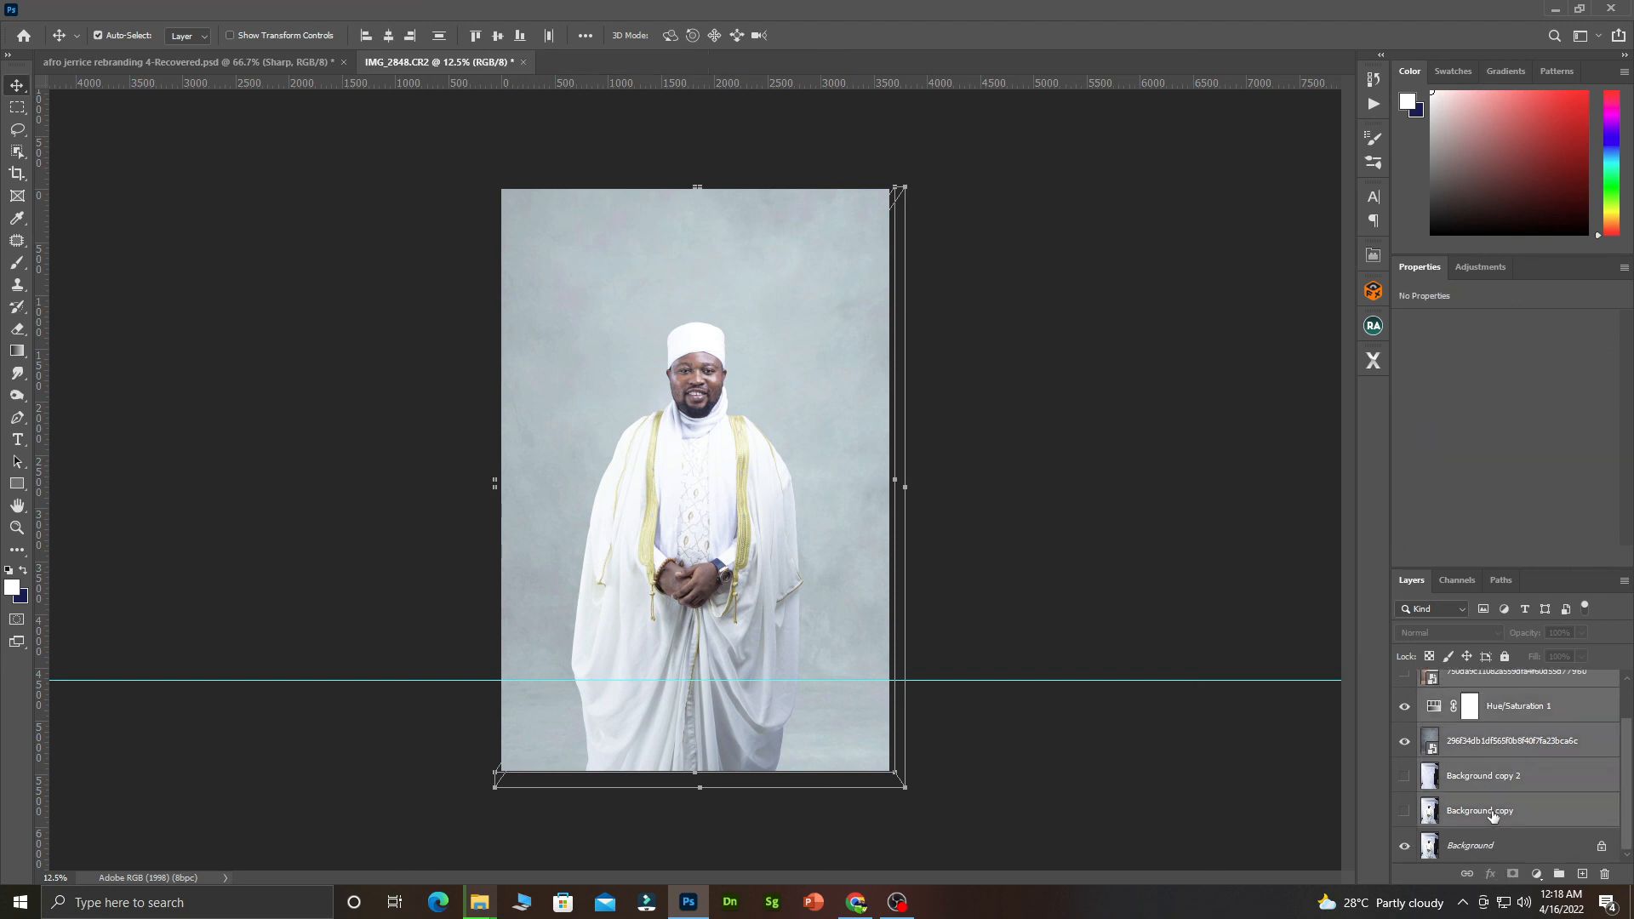
key(ctrl+g)
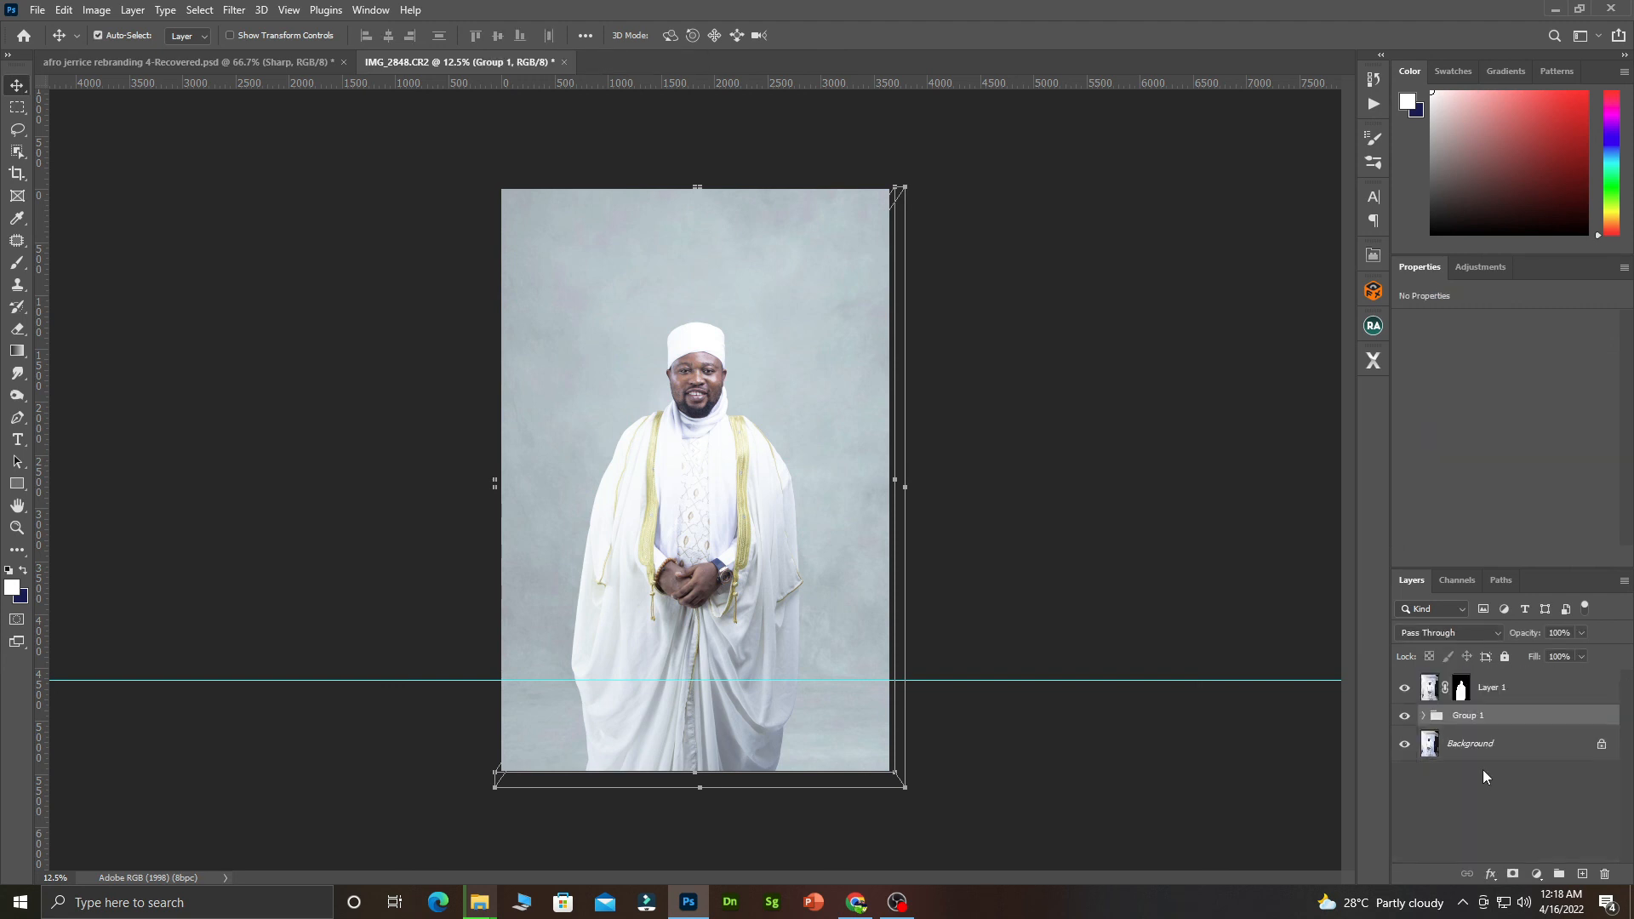
click(1409, 717)
click(1408, 717)
Step: Move the grey backdrop and its Hue/Saturation adjustment out of the group to sit just below Layer 1, and collapse the group
click(1424, 717)
drag(1471, 812, 1479, 699)
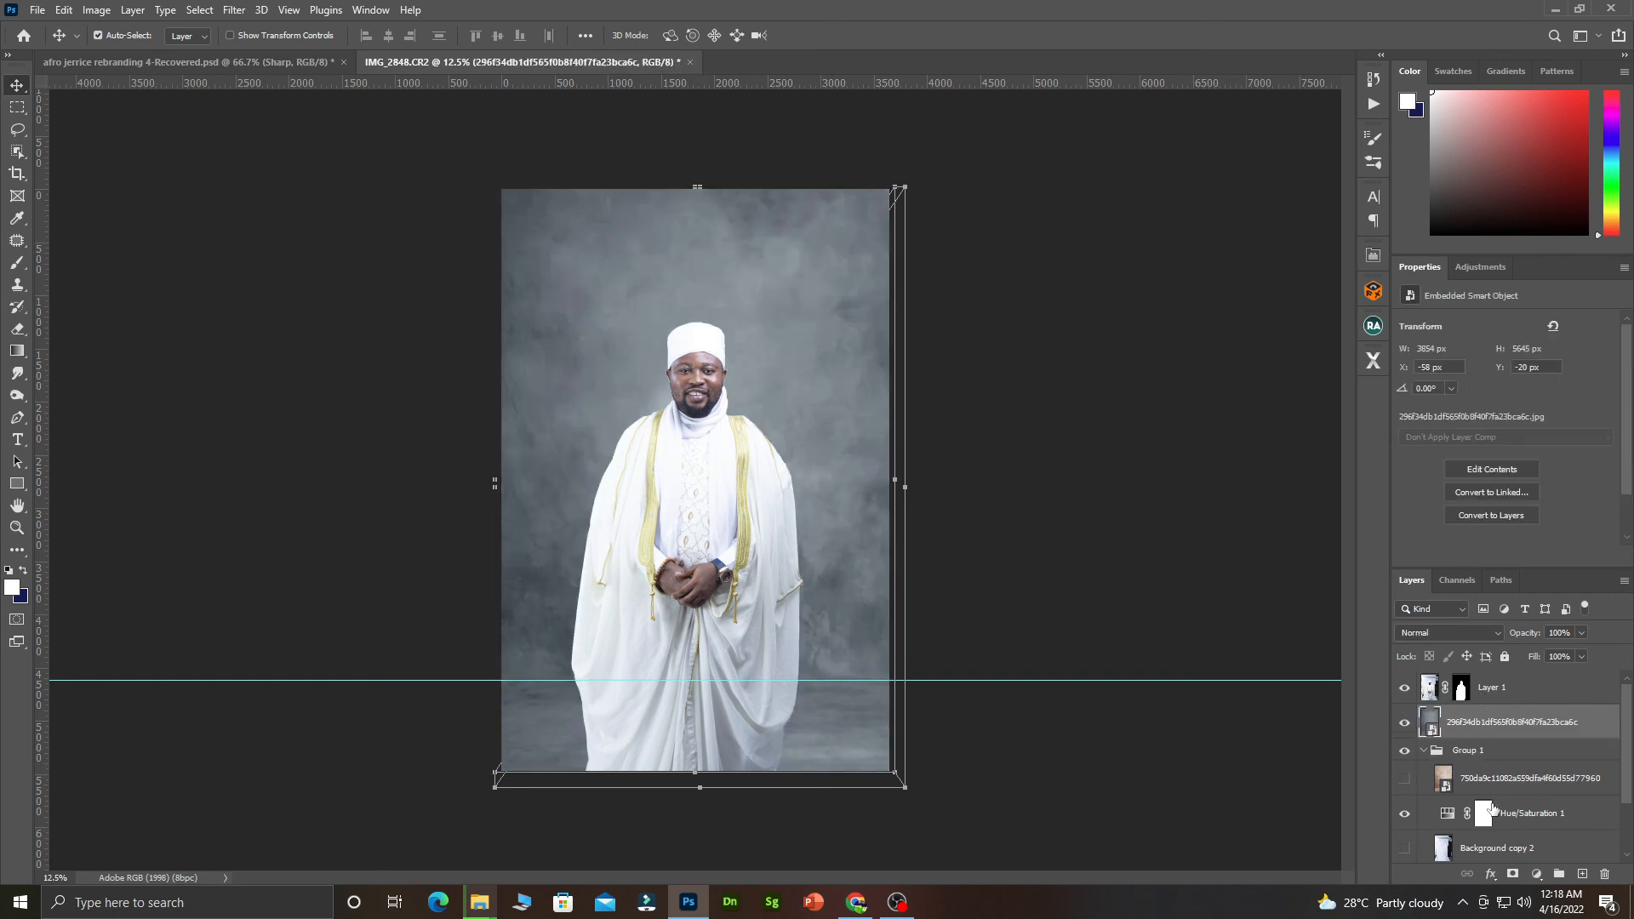
drag(1487, 817, 1516, 785)
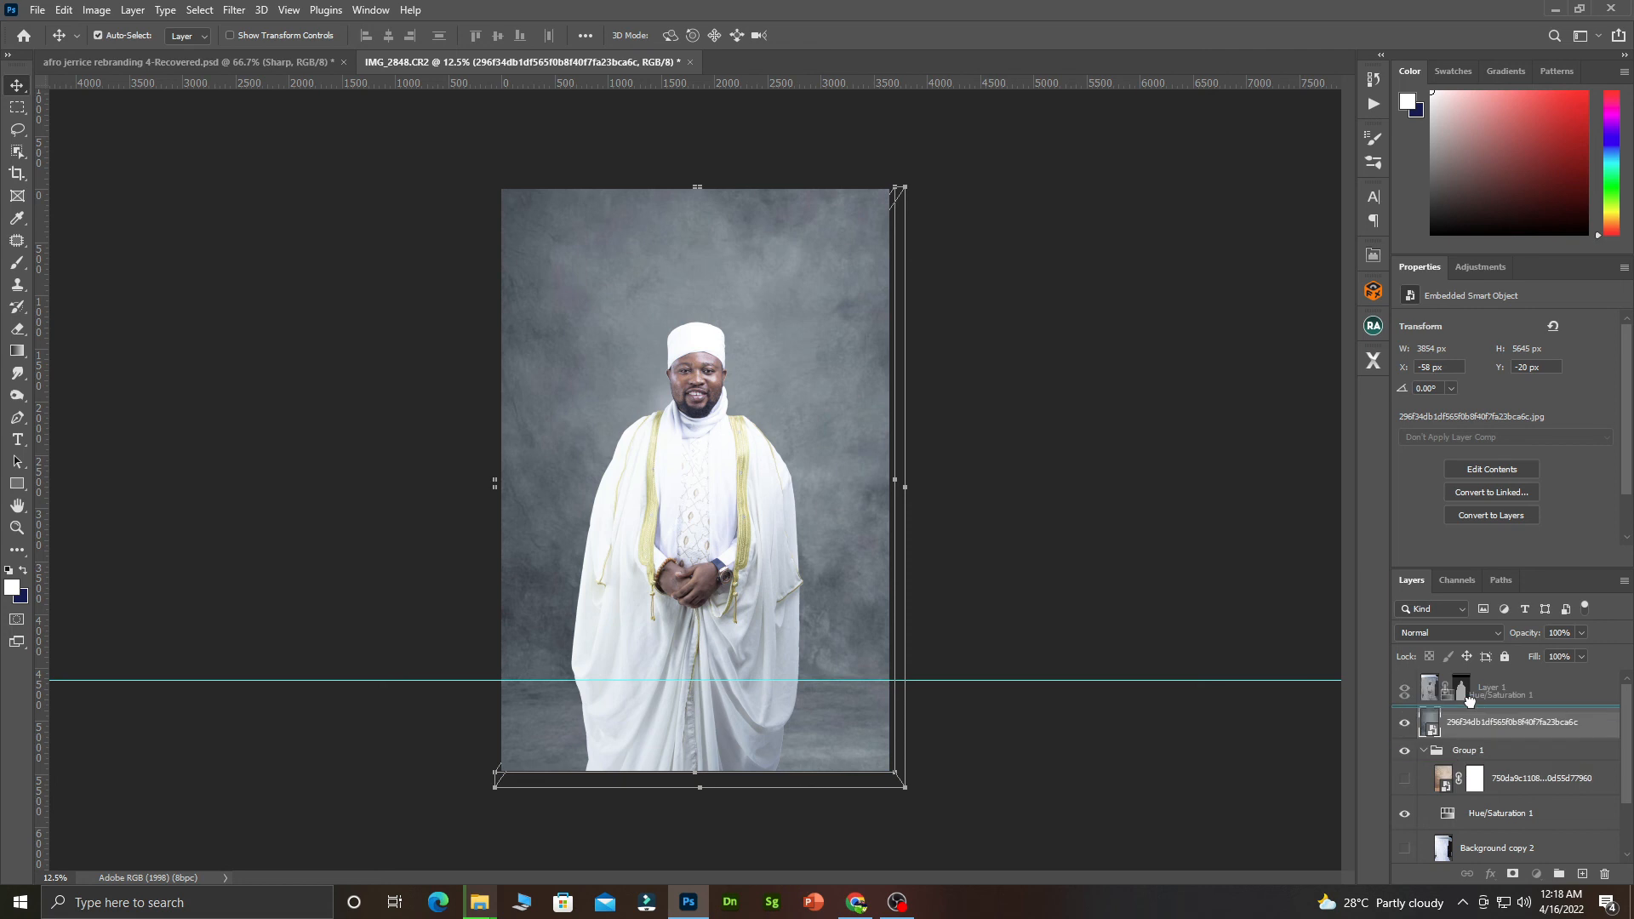
click(1424, 784)
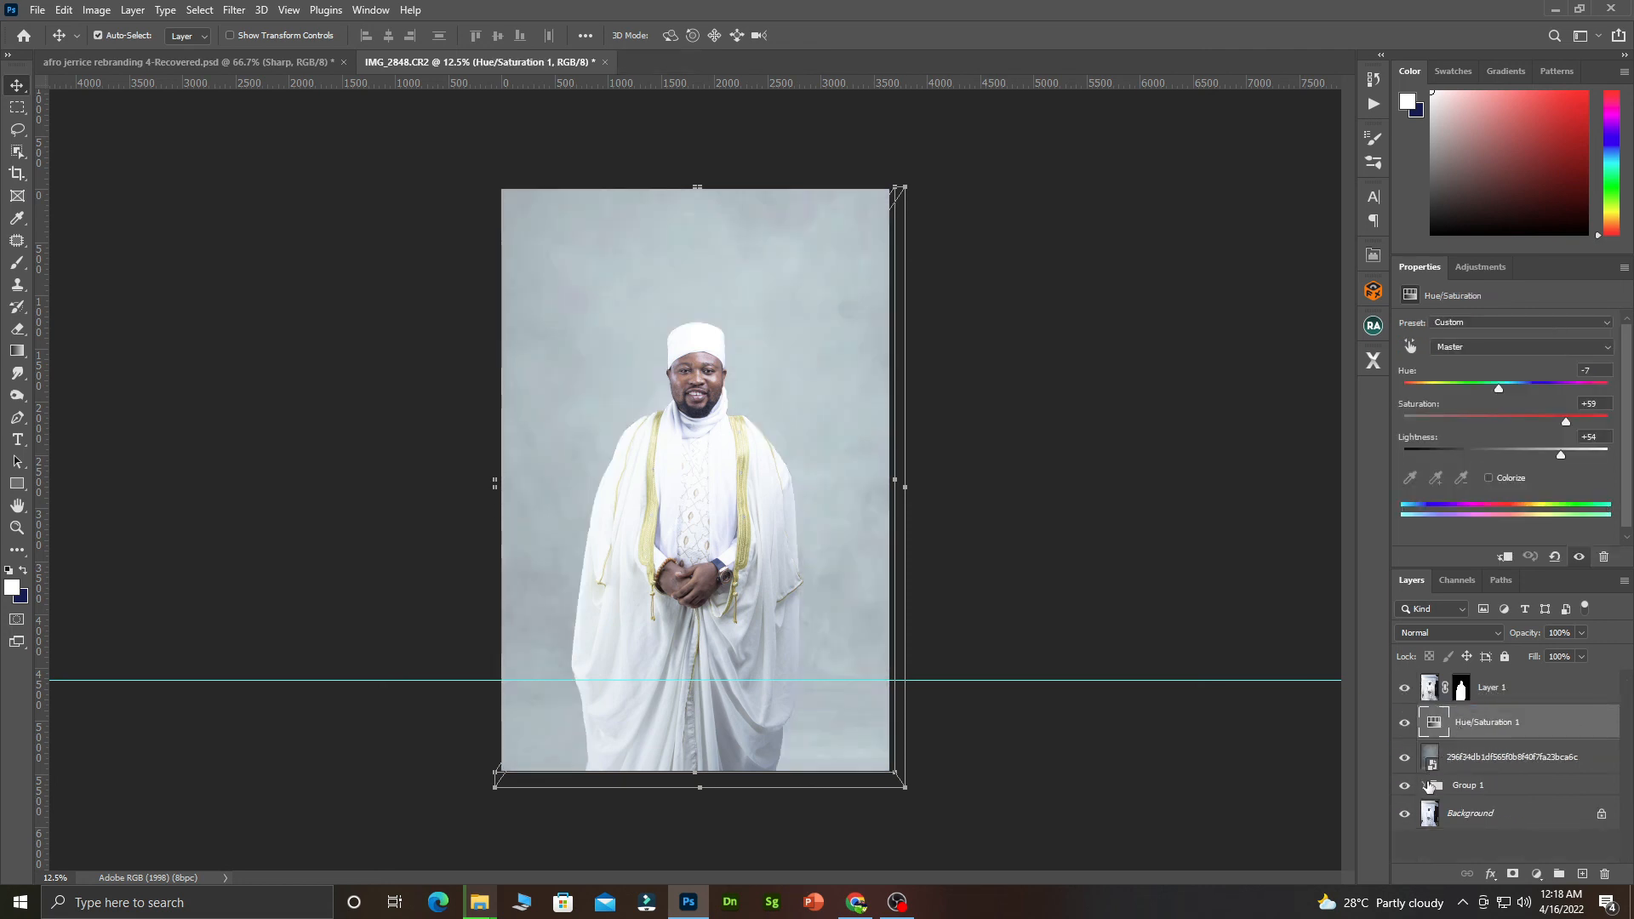
scroll(693, 380, up, 2)
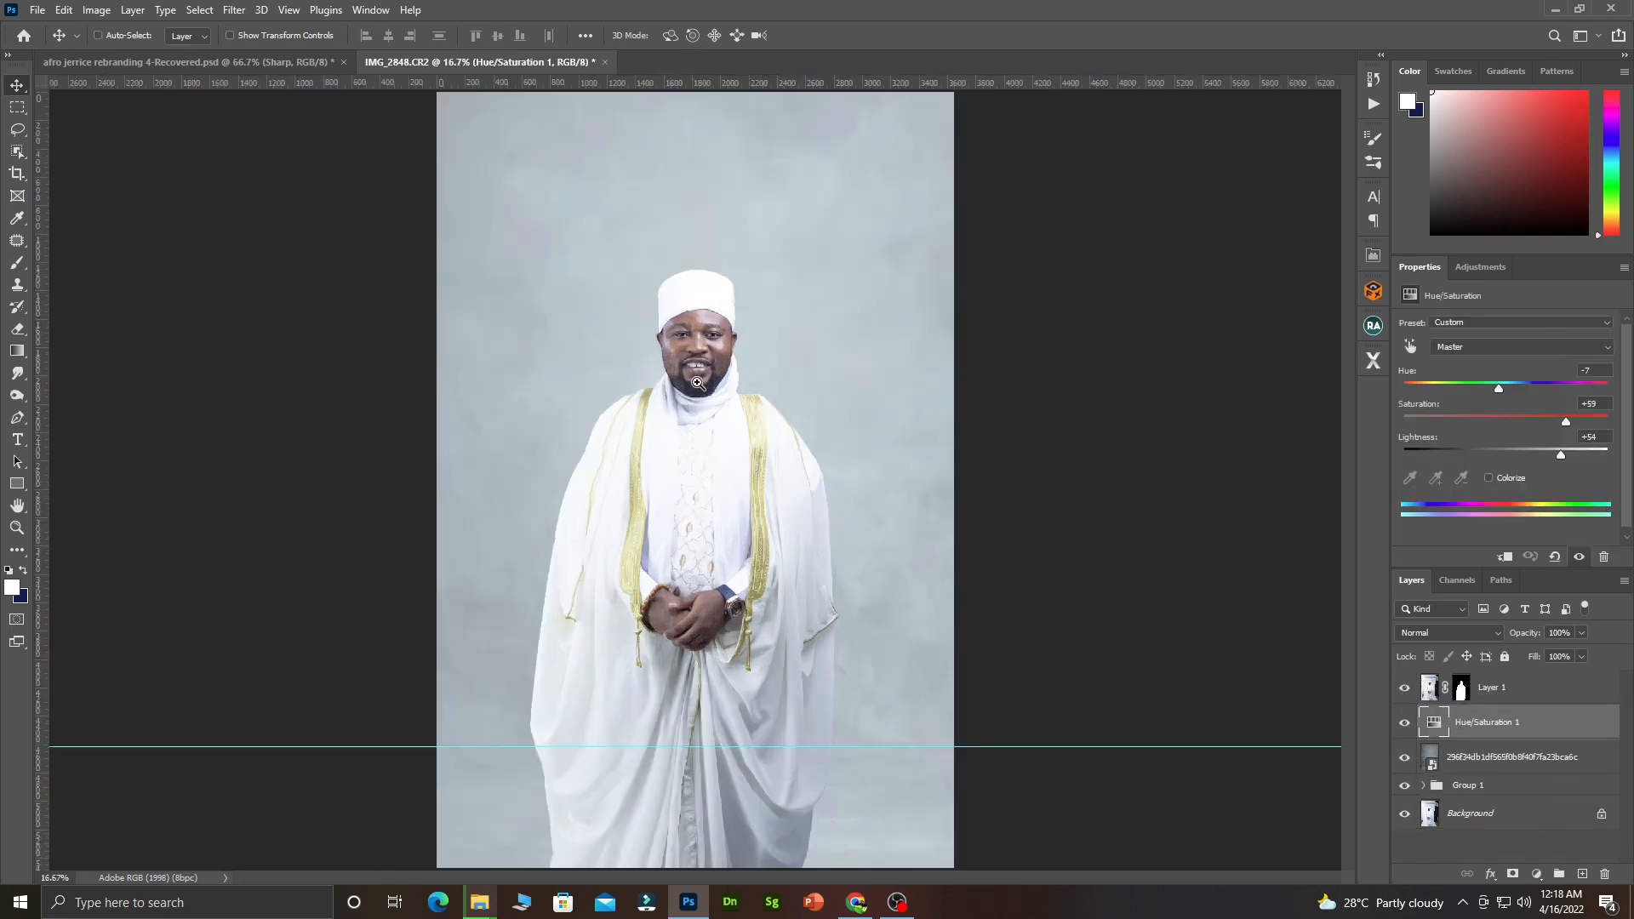
scroll(753, 422, up, 3)
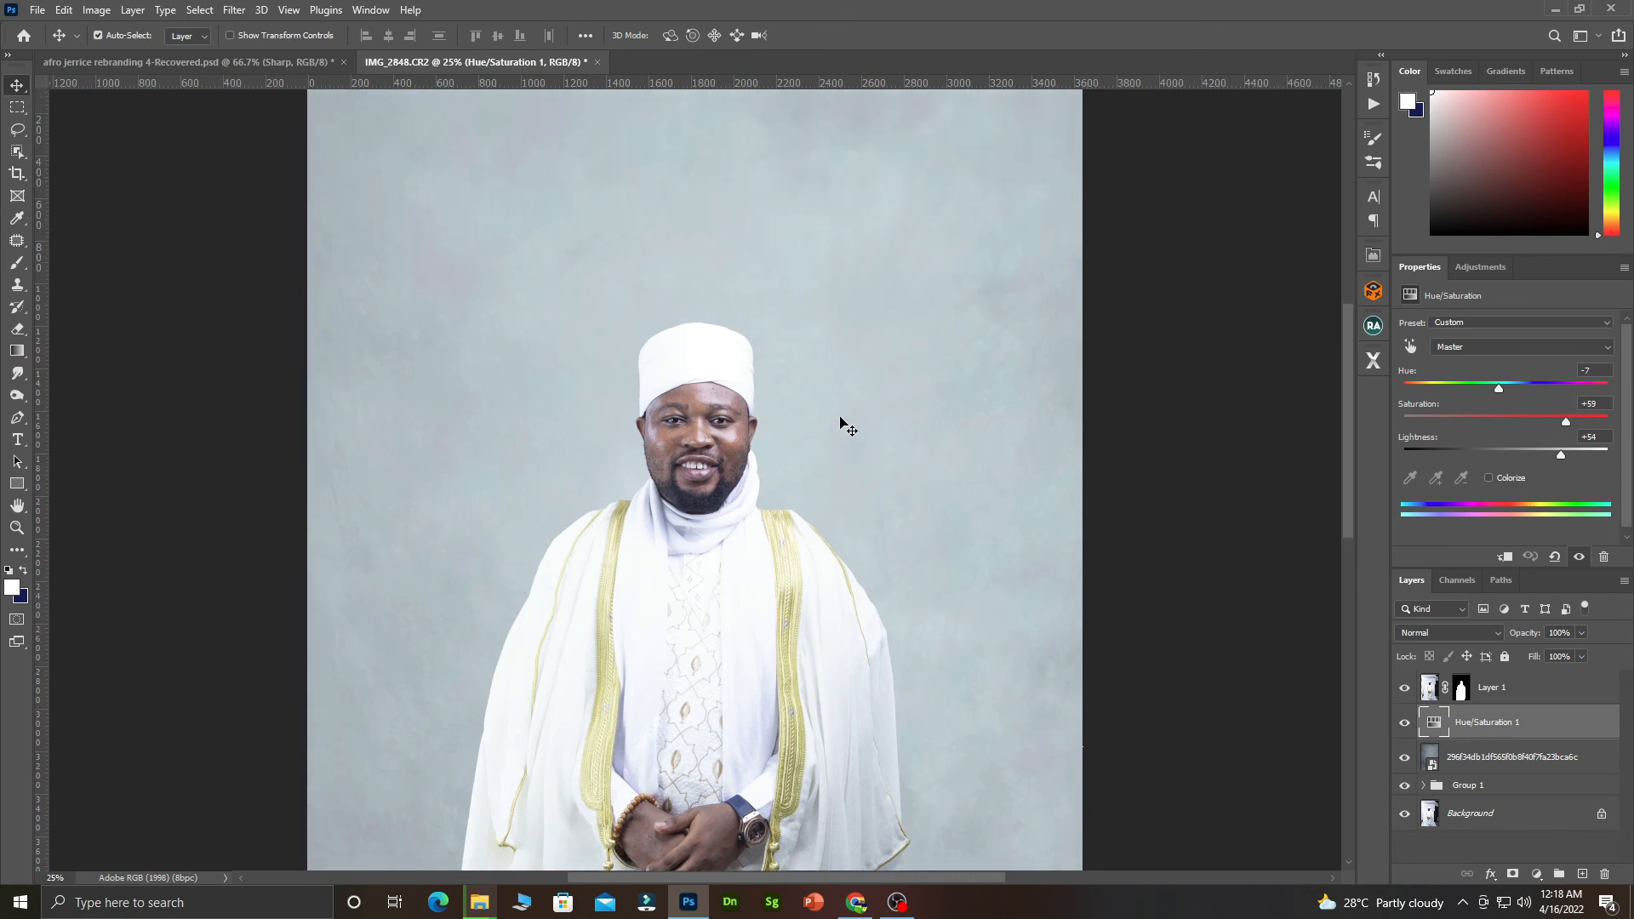
scroll(749, 419, down, 1)
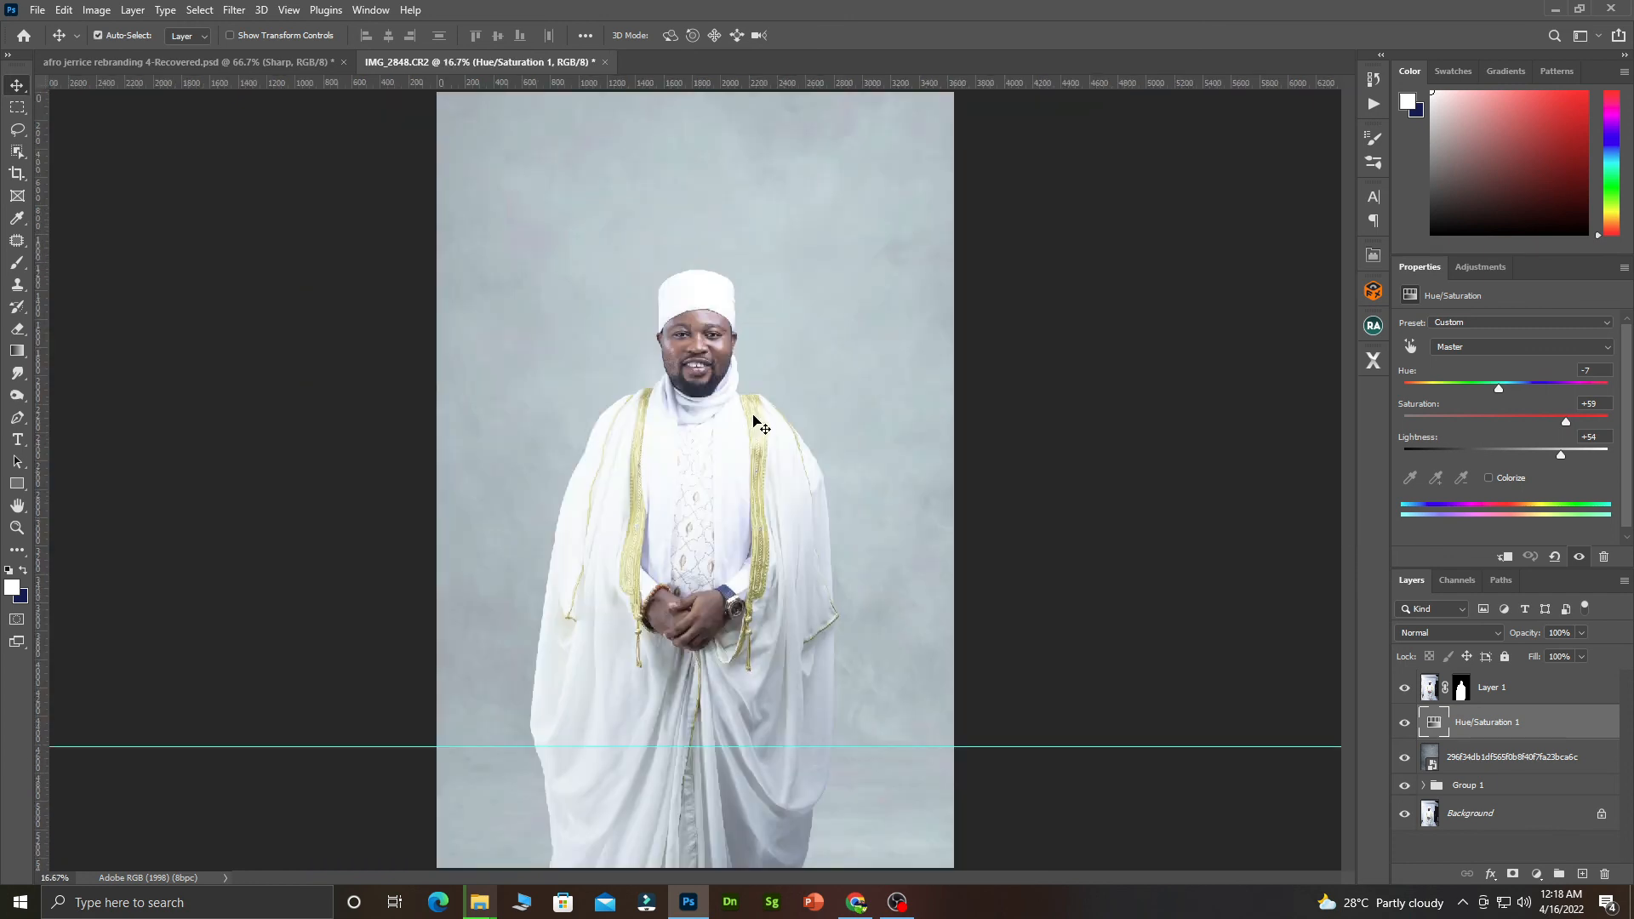
scroll(709, 420, down, 1)
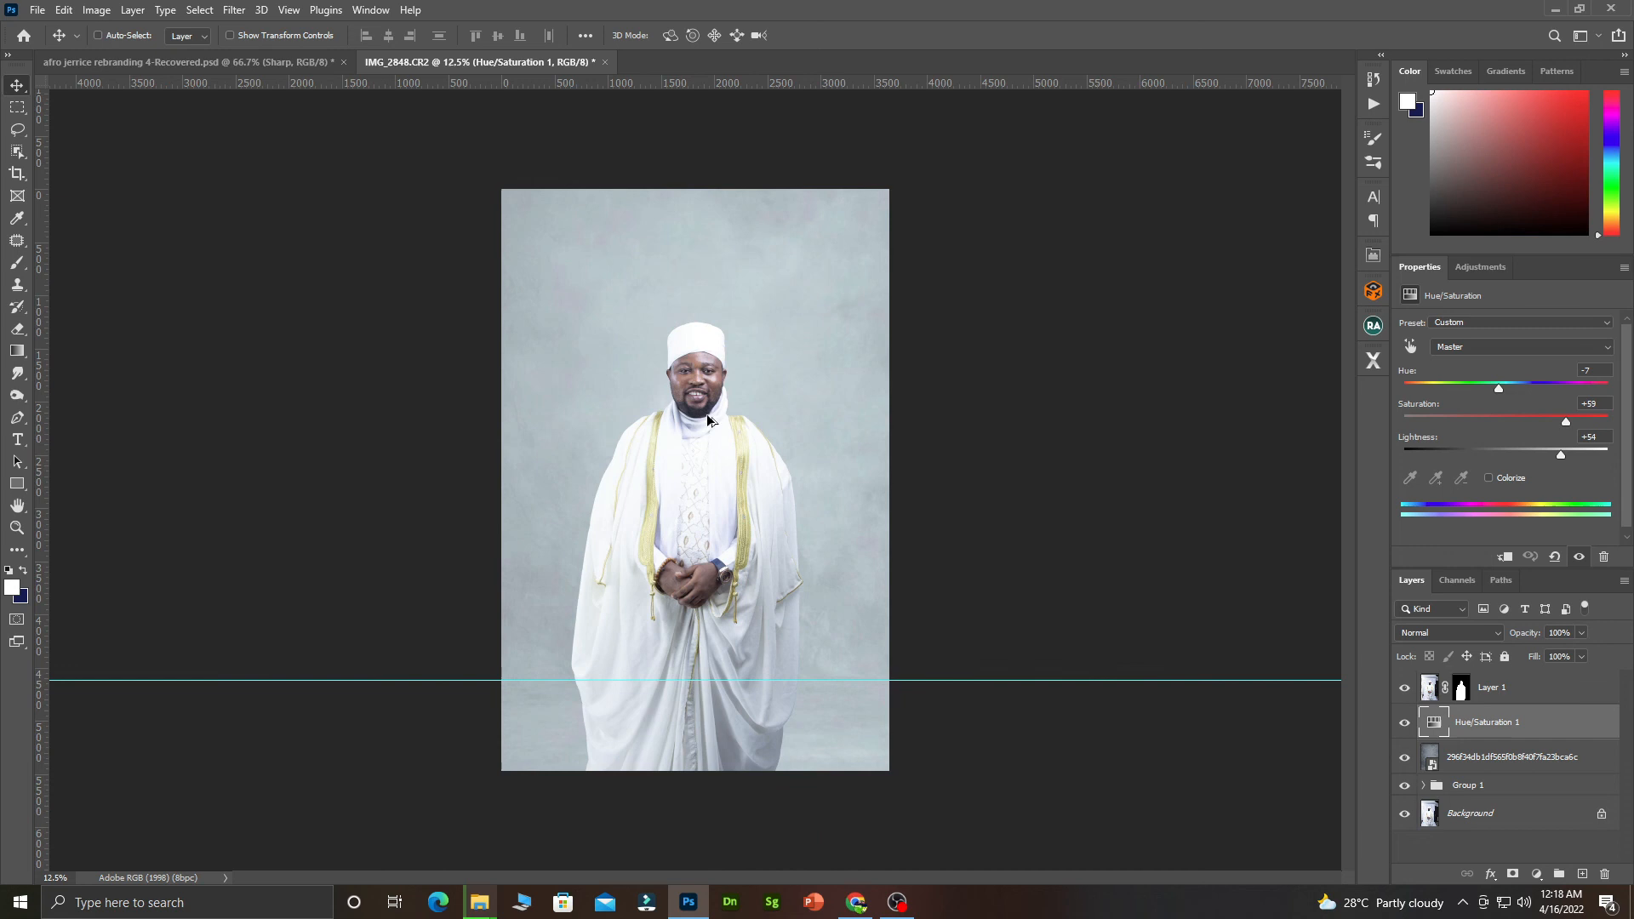